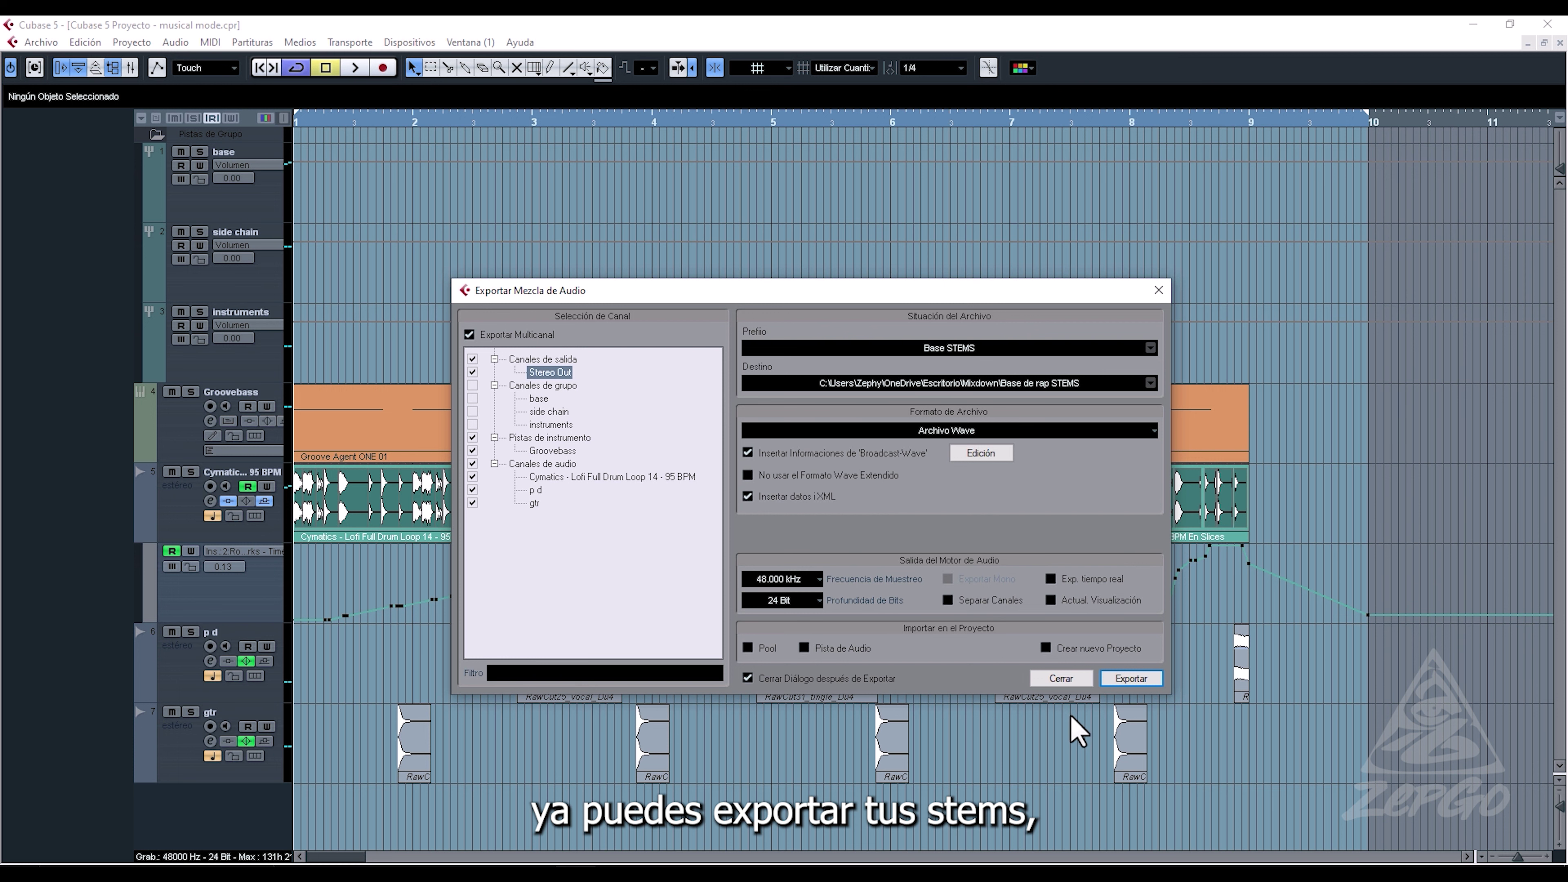
Step: Export the checked channels as Wave files with the prefix Base STEMS, and open the Mixdown folder on the desktop
click(1134, 680)
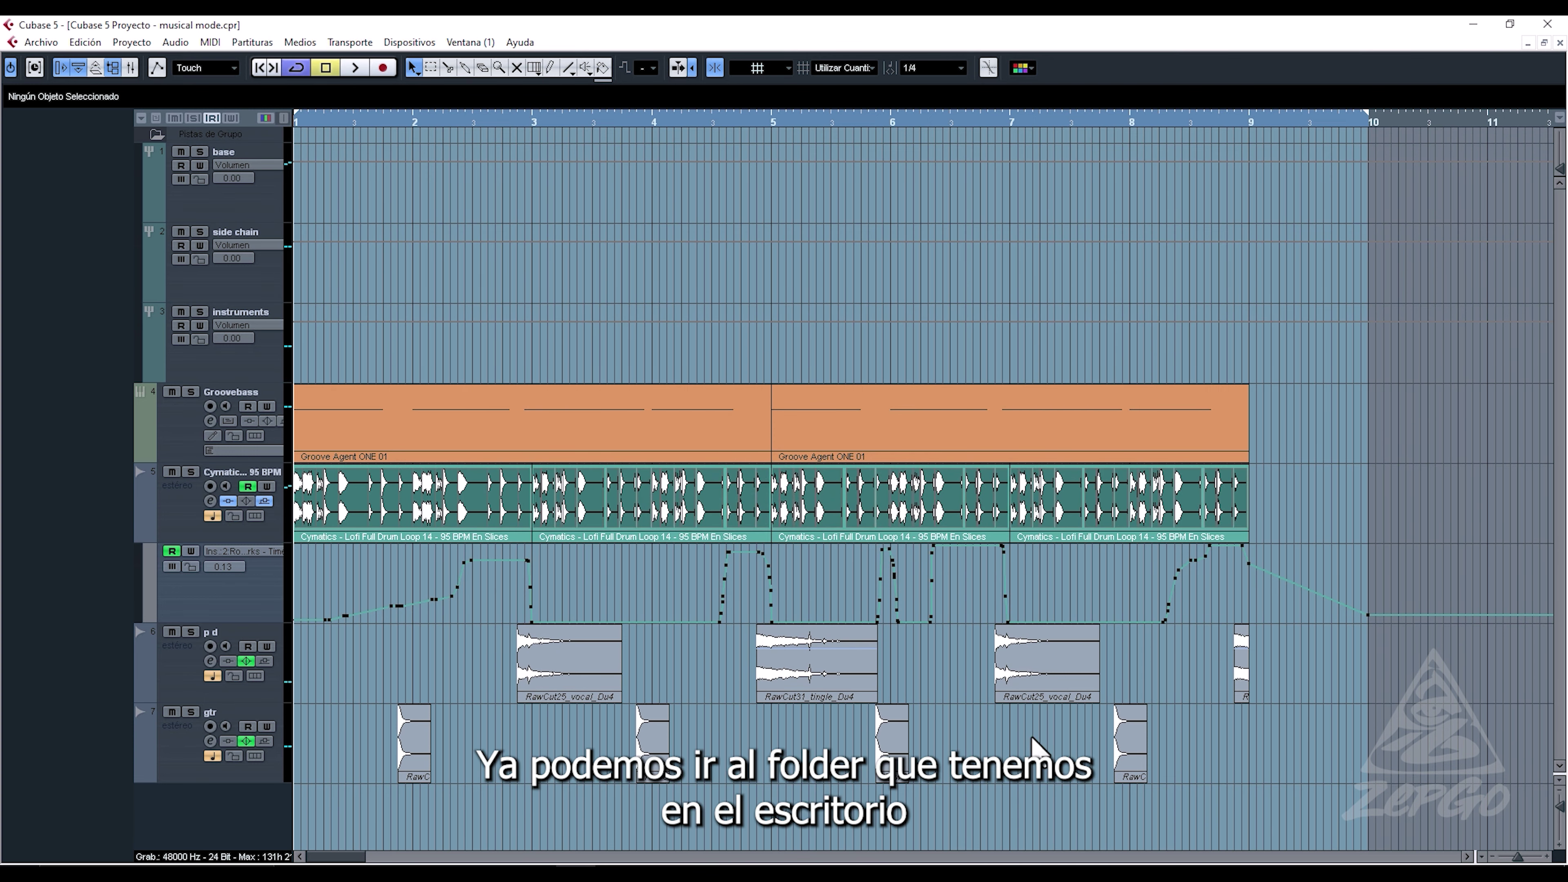
click(1473, 26)
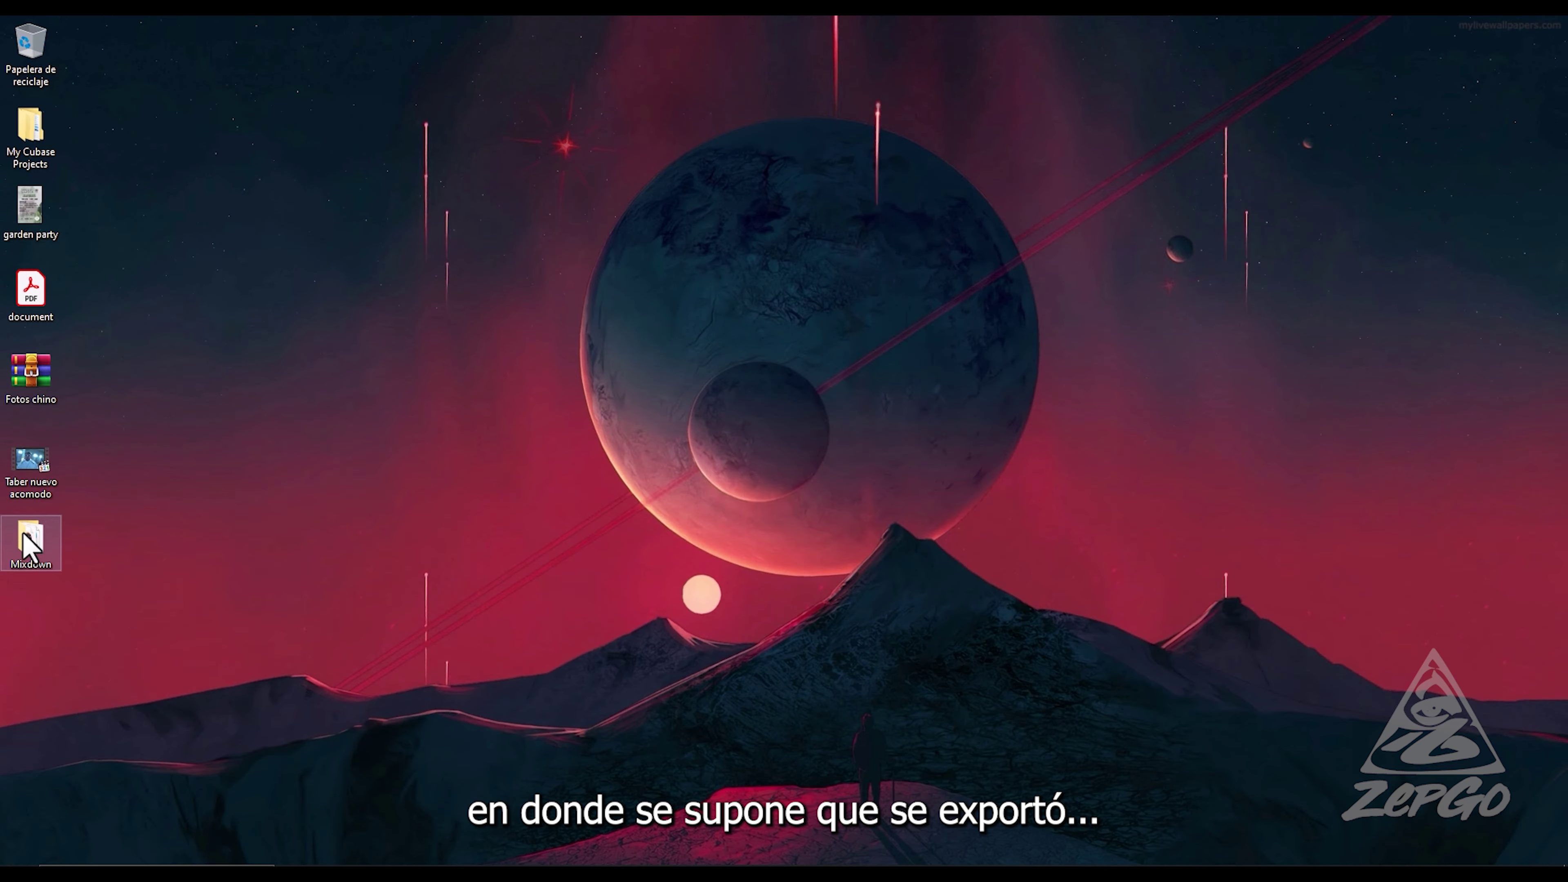
double_click(30, 129)
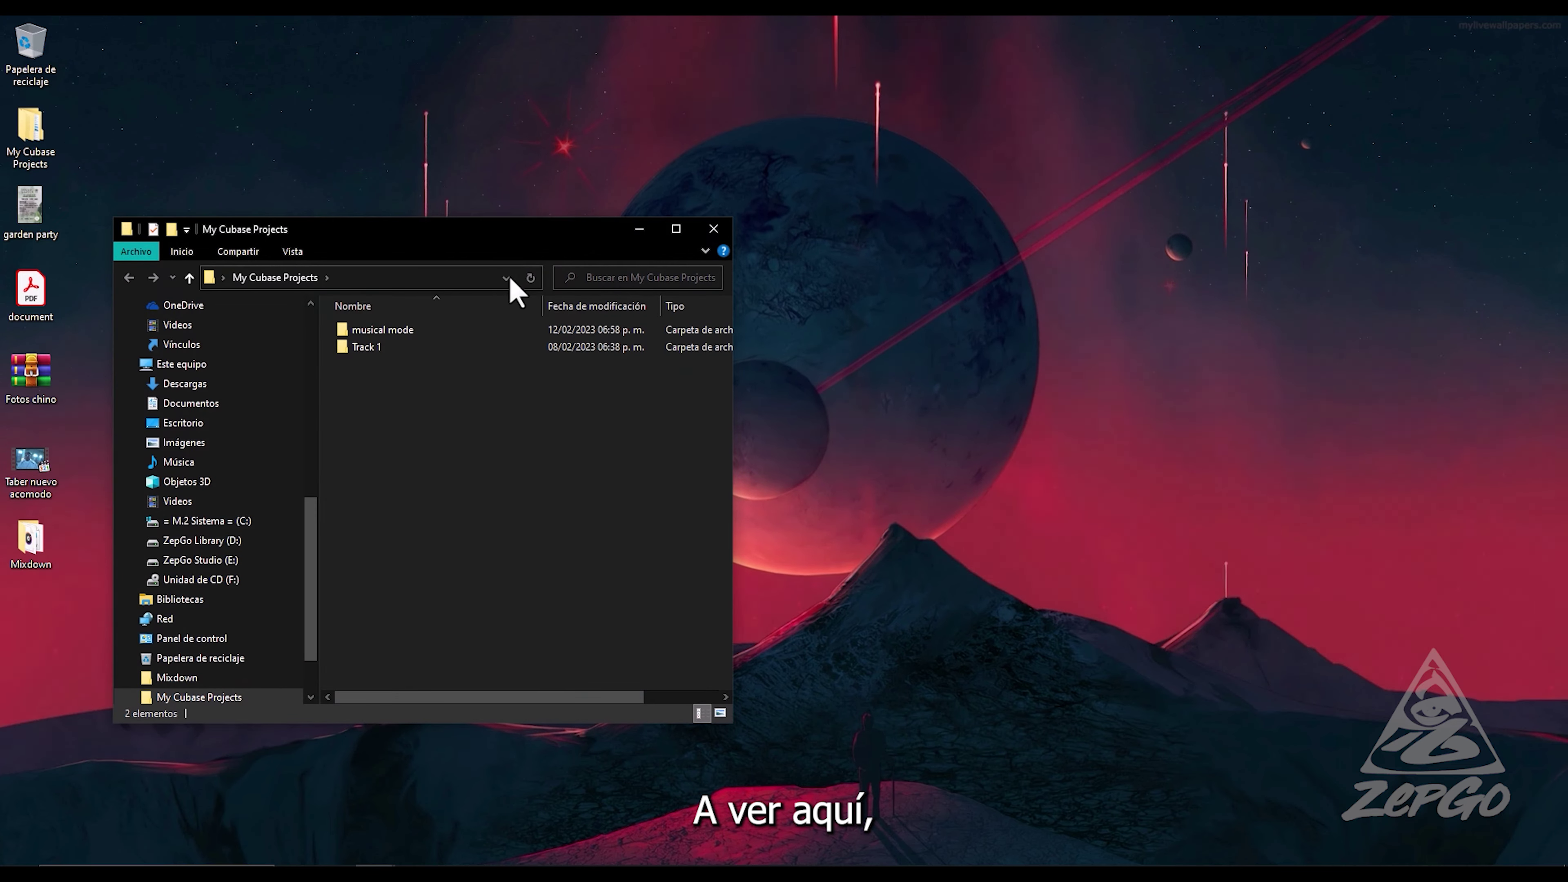
double_click(373, 332)
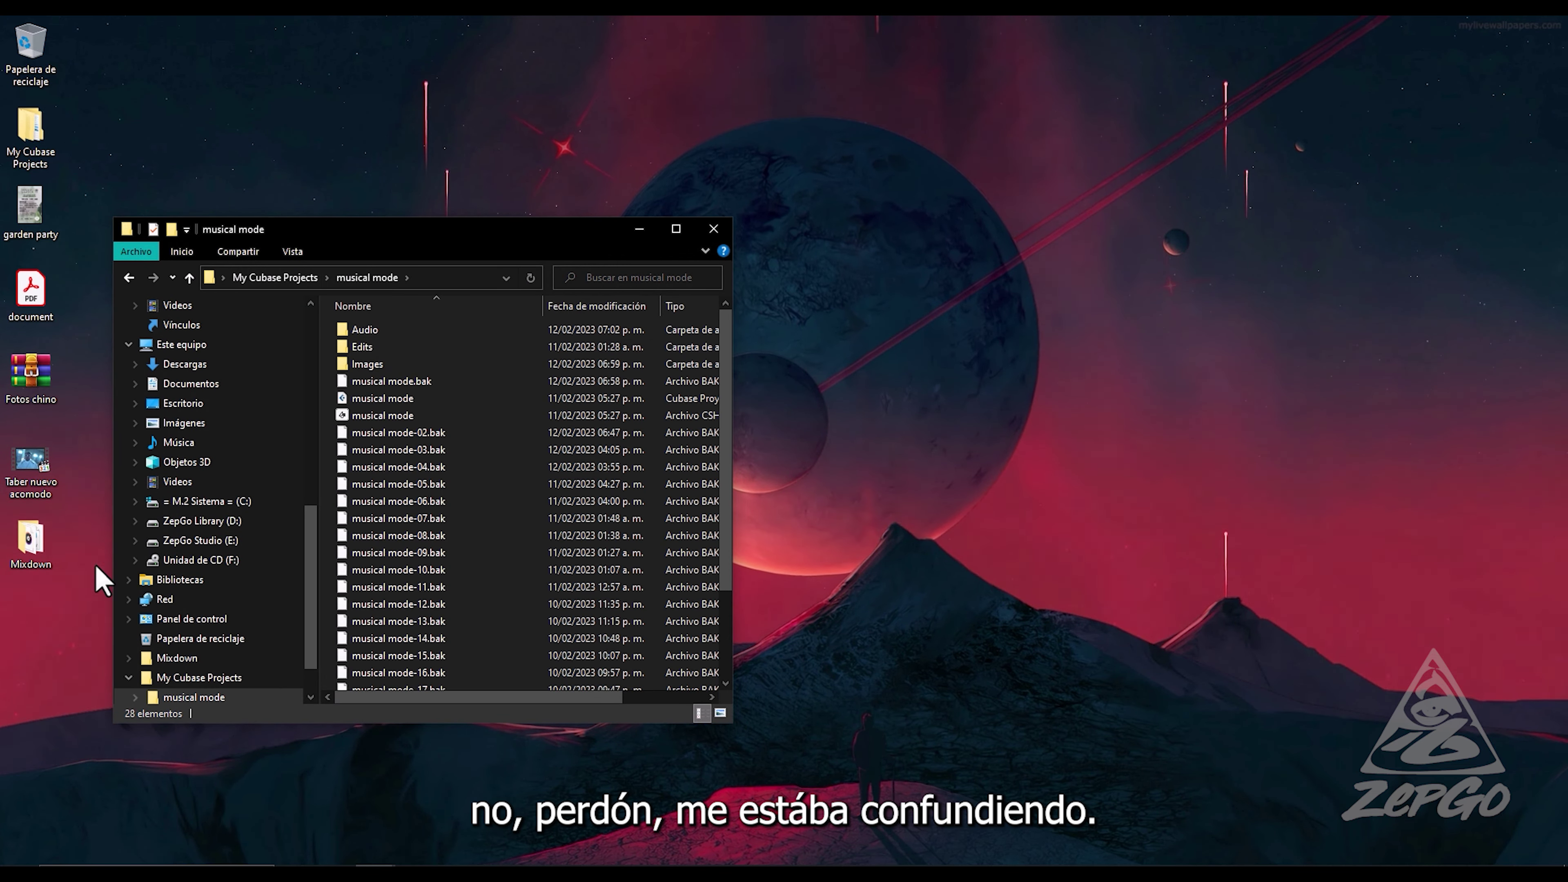
double_click(30, 543)
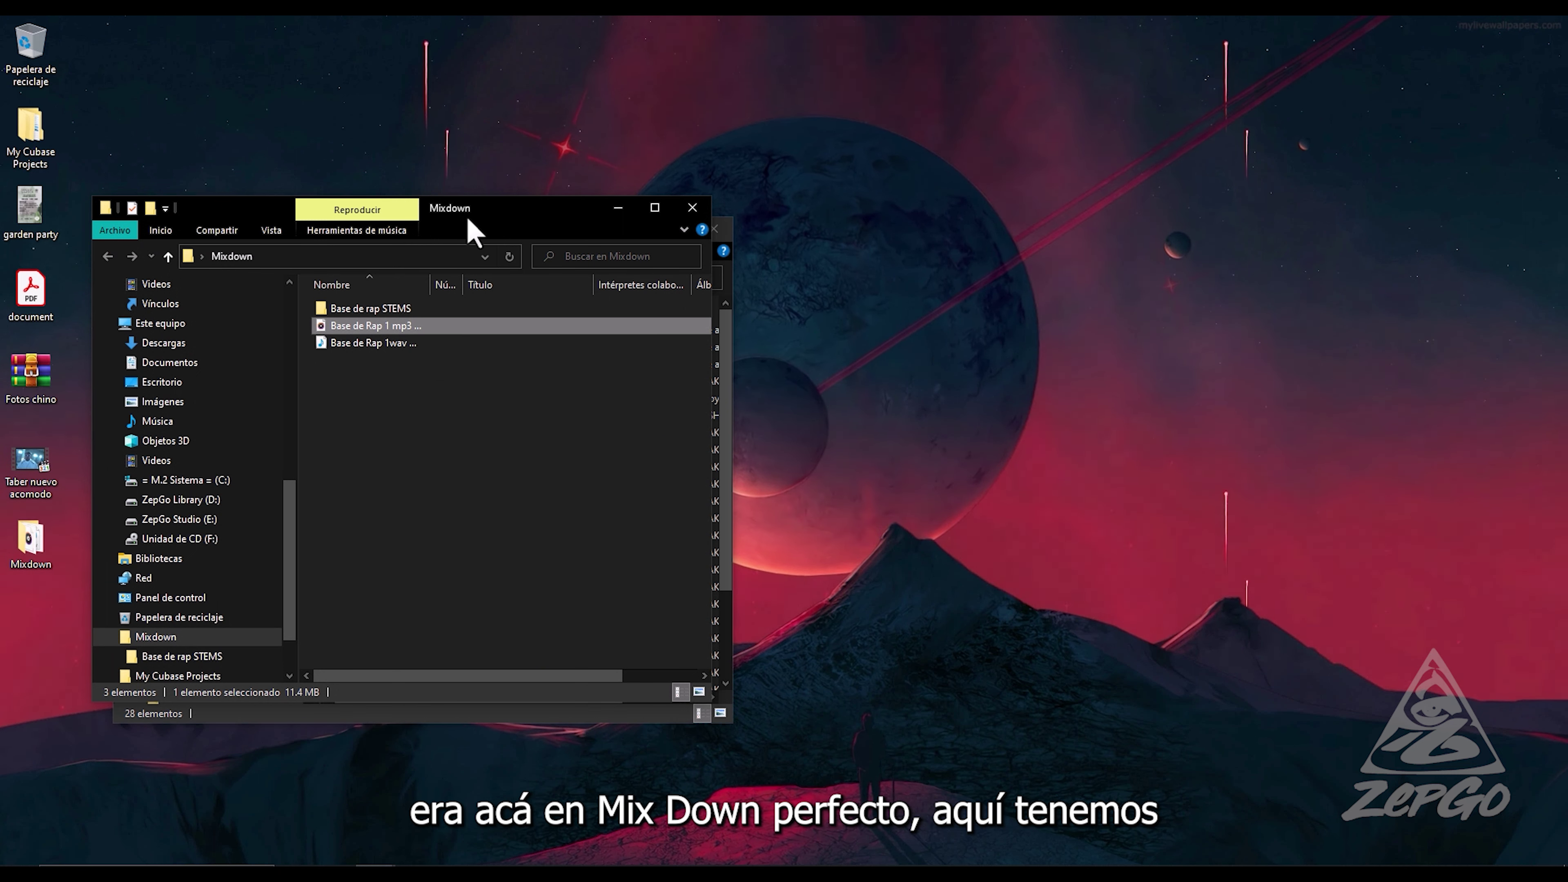
Step: Arrange the folder windows, open the Base de rap STEMS folder and widen the name column to show full file names
drag(467, 217, 1239, 134)
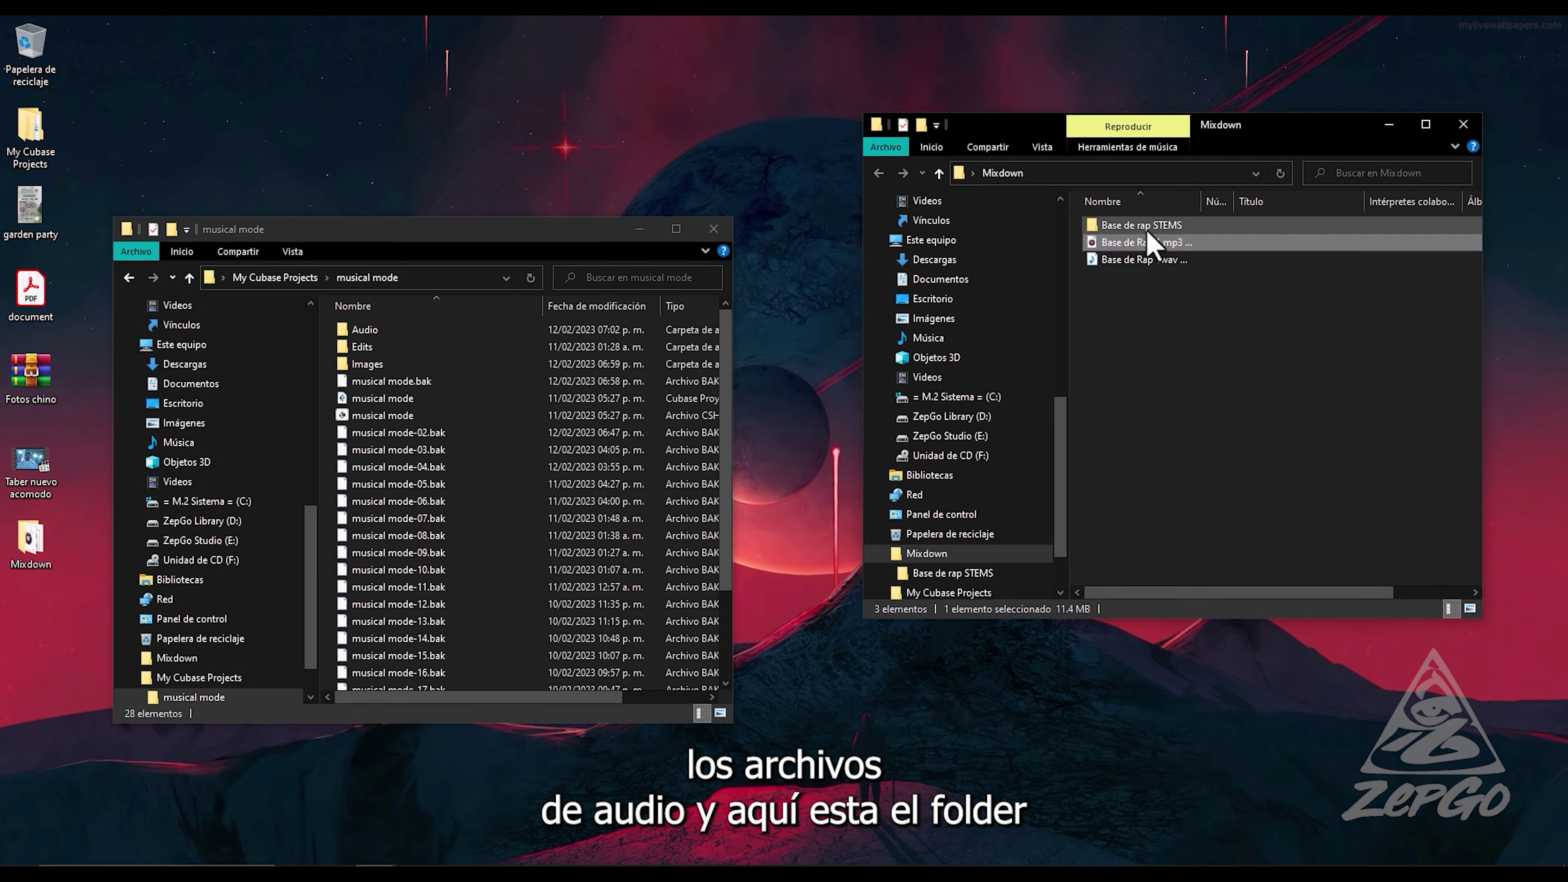
click(633, 238)
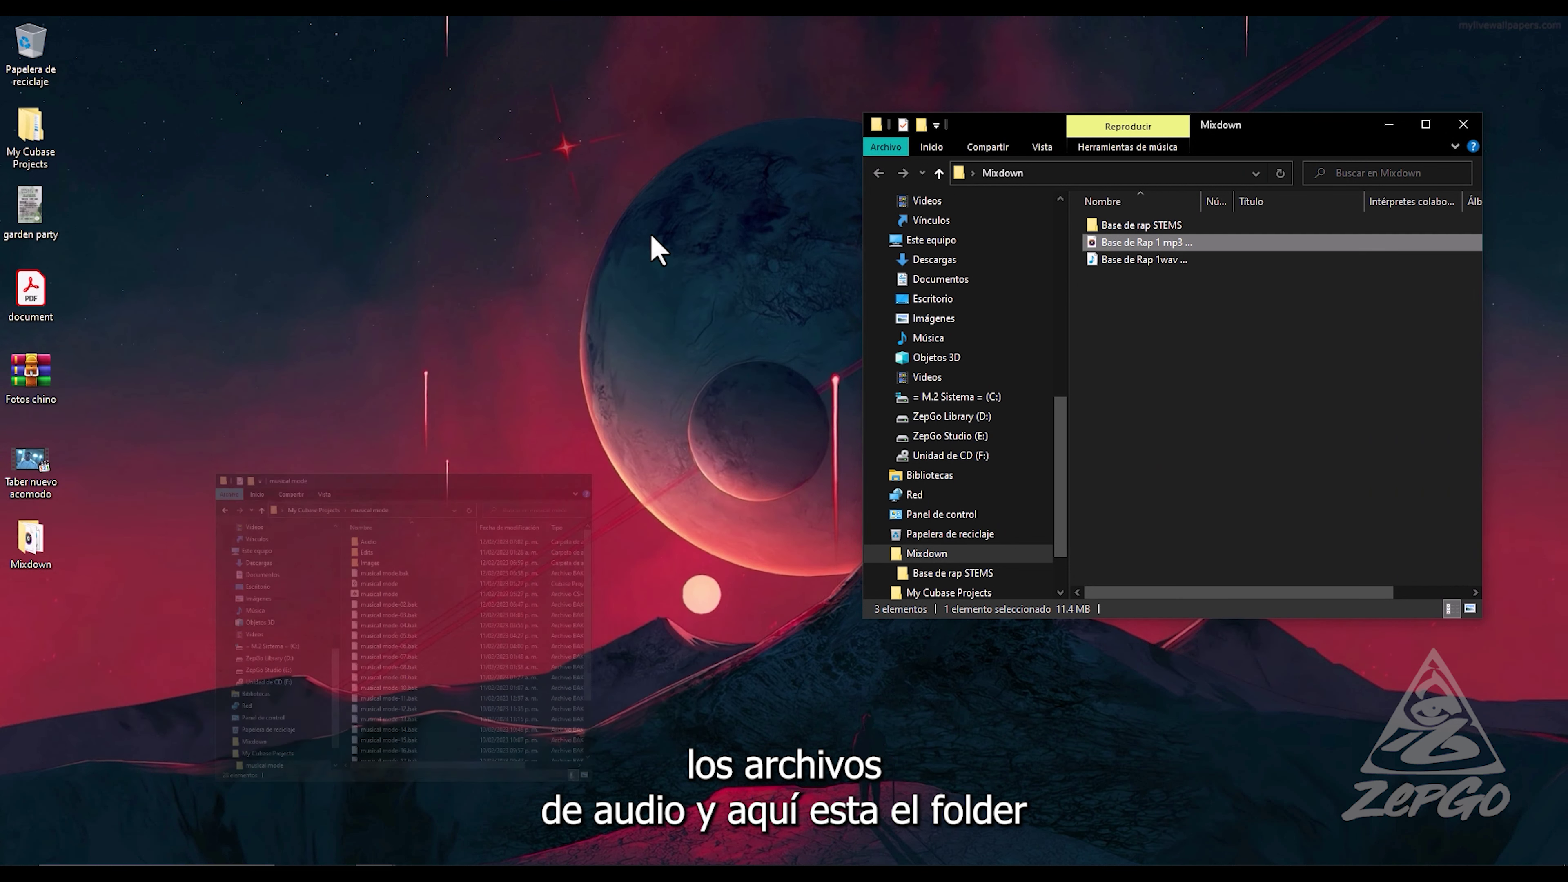
drag(1030, 130, 173, 184)
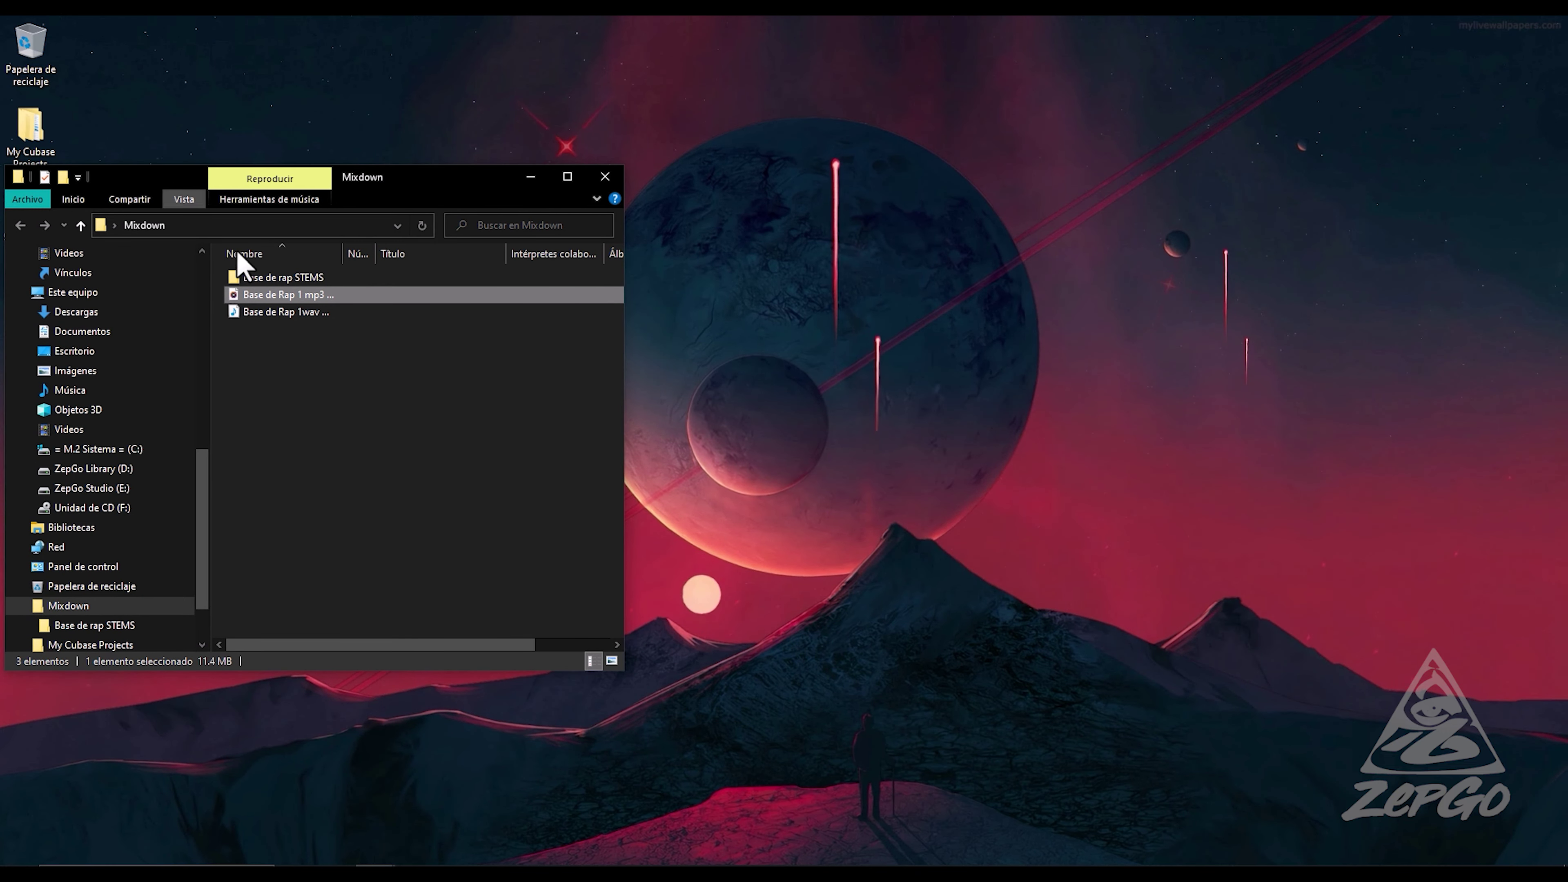
drag(625, 672, 676, 738)
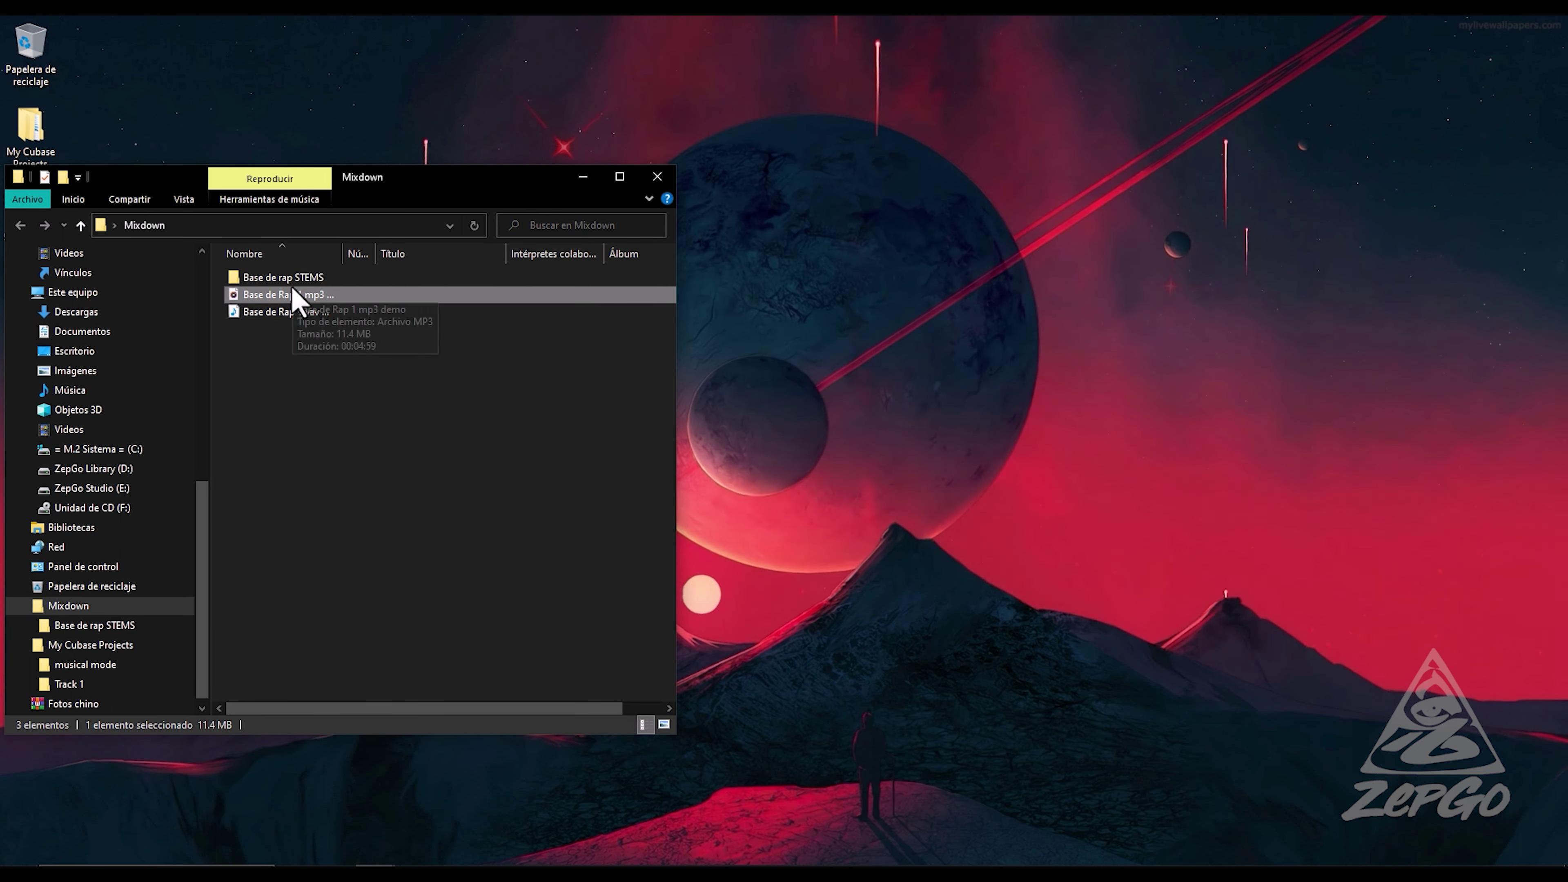
double_click(289, 278)
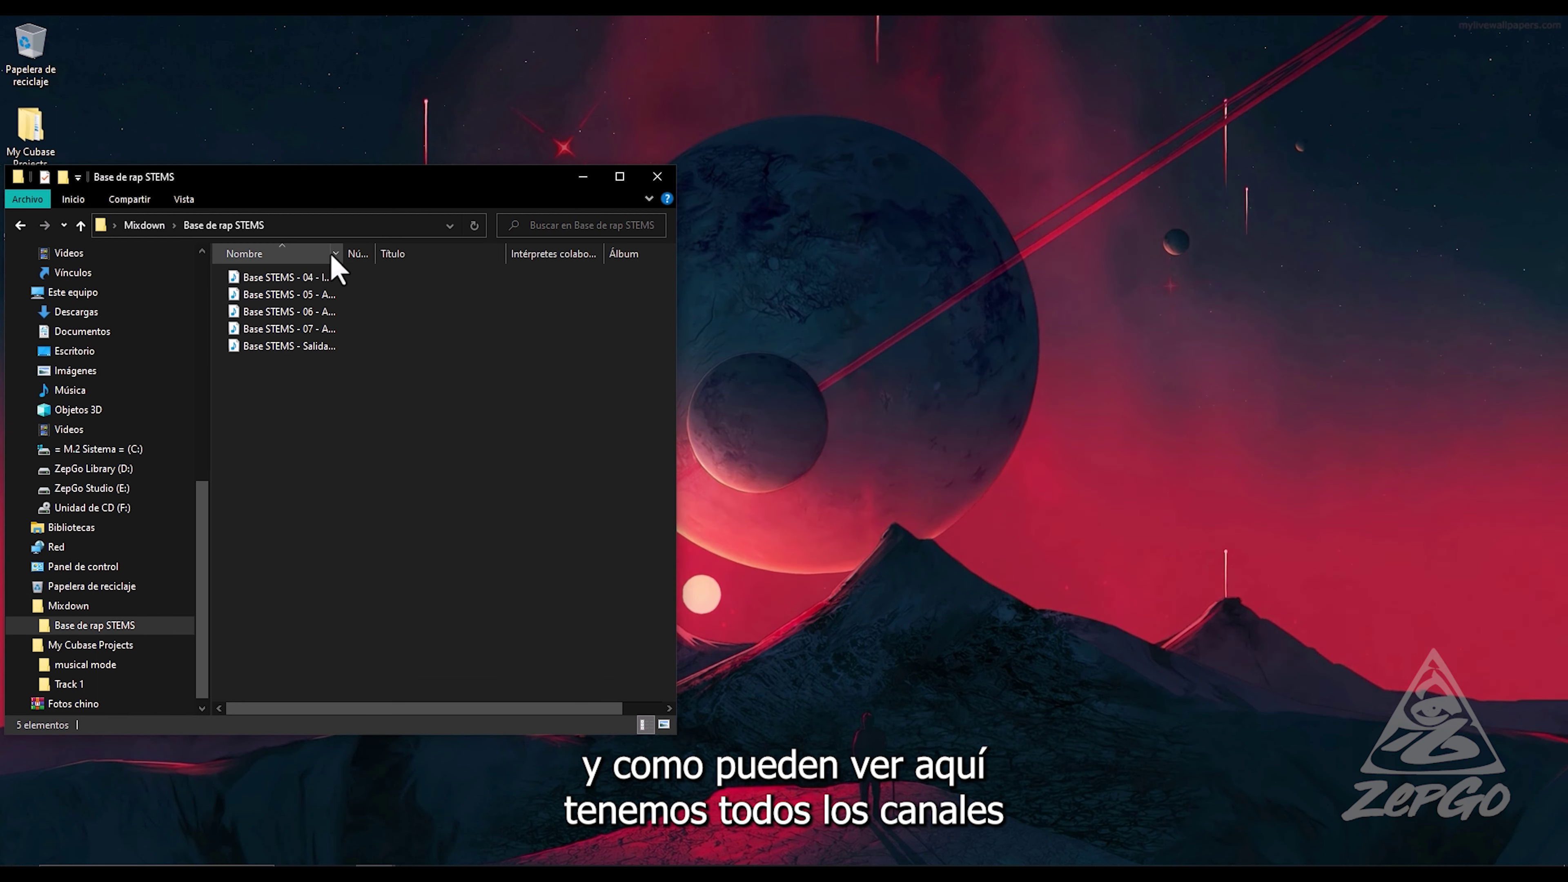
drag(343, 254, 614, 272)
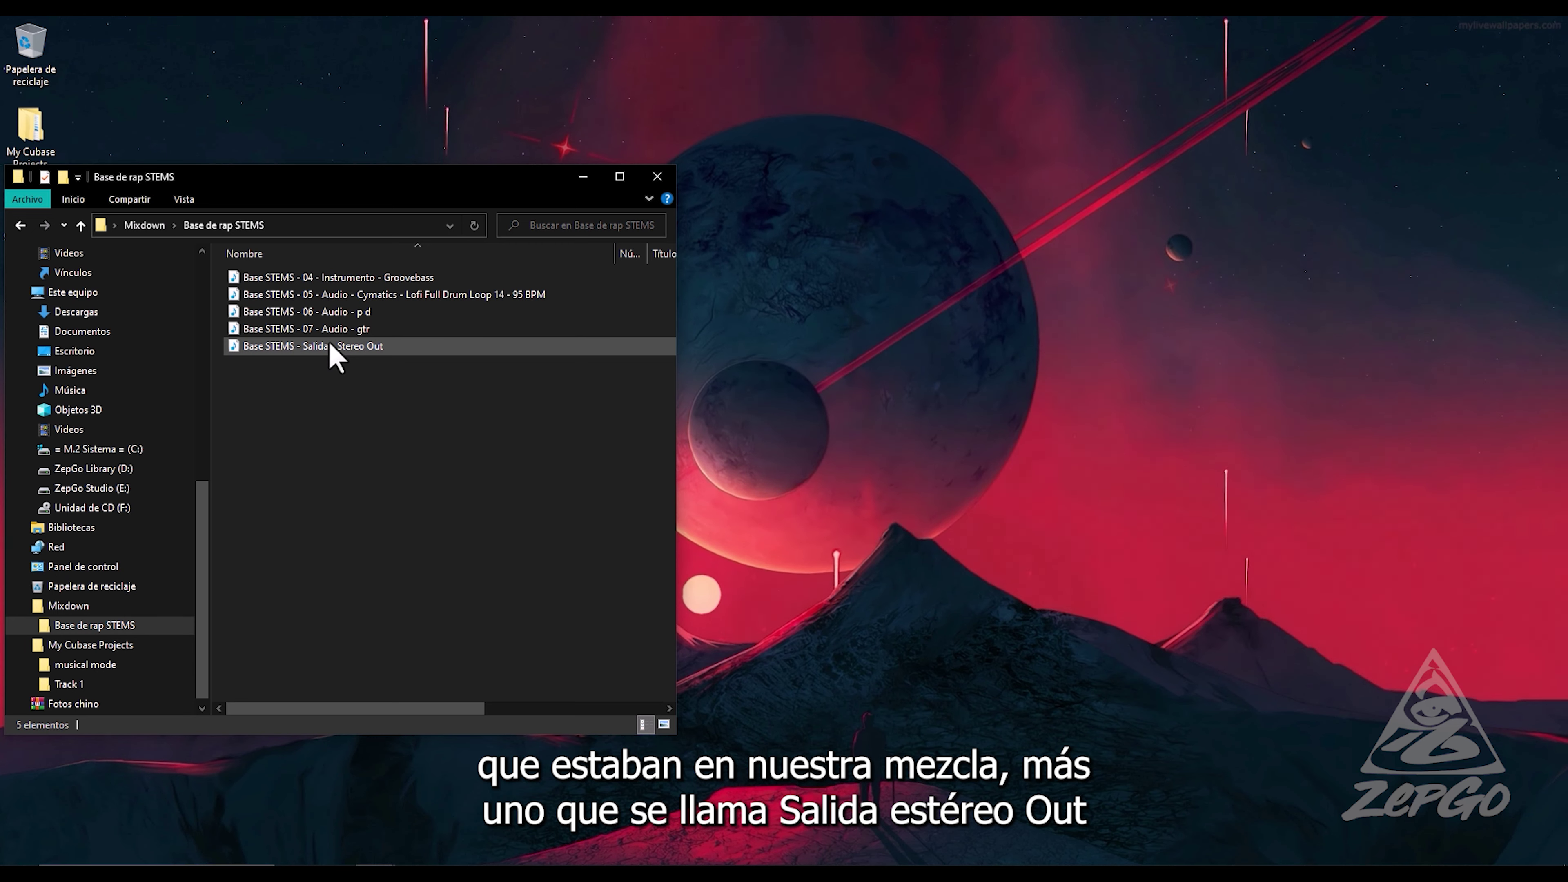
Step: Import the five Base STEMS files into the Cubase project on different tracks, copying them to the working directory and converting if necessary
drag(321, 381, 312, 814)
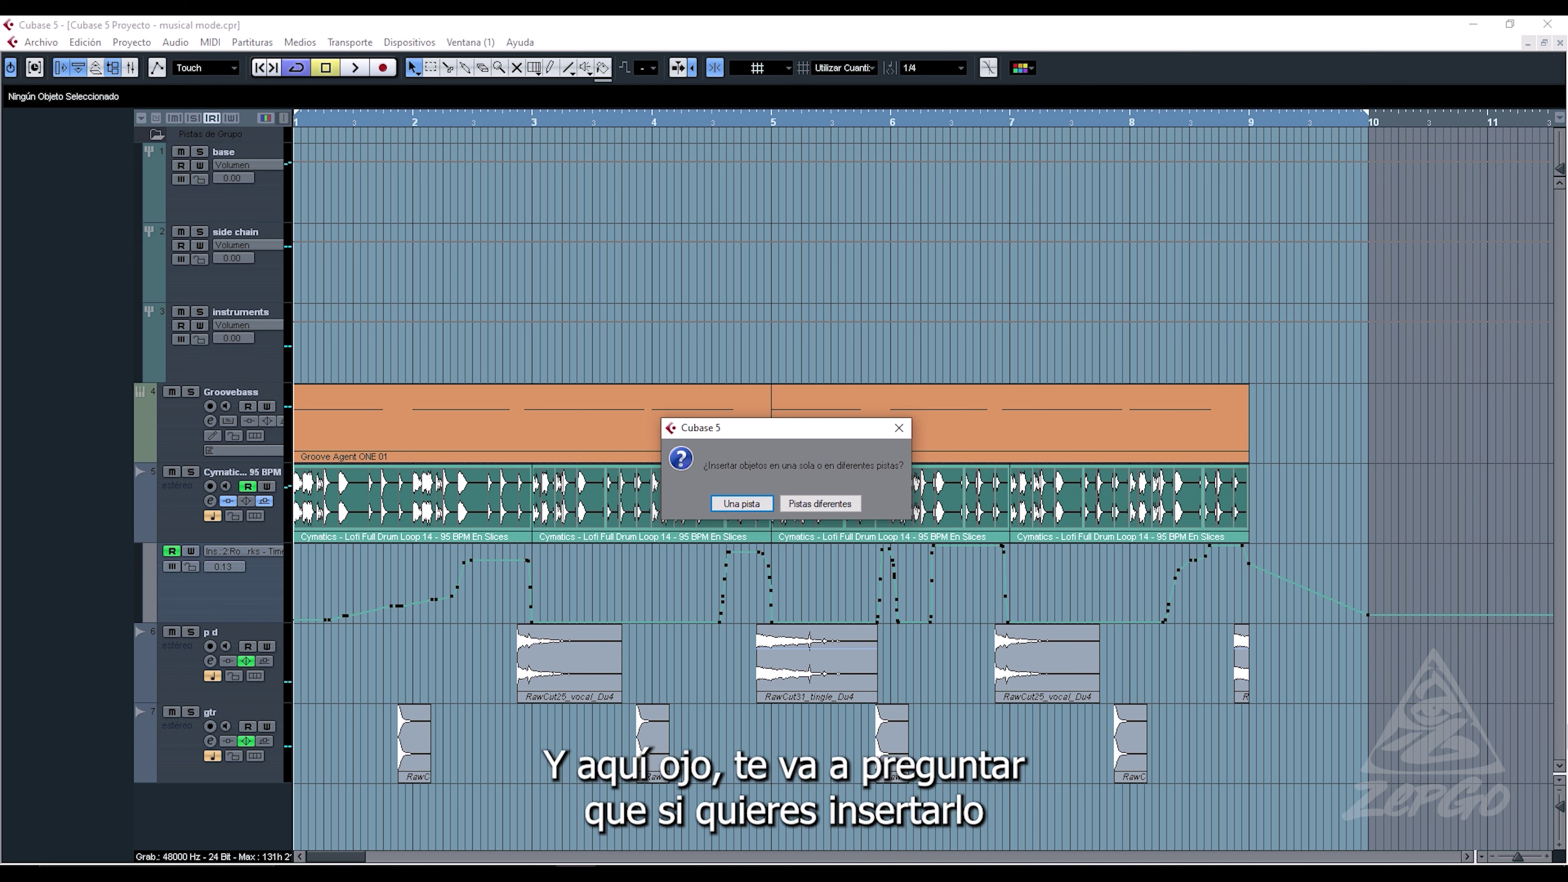
click(820, 504)
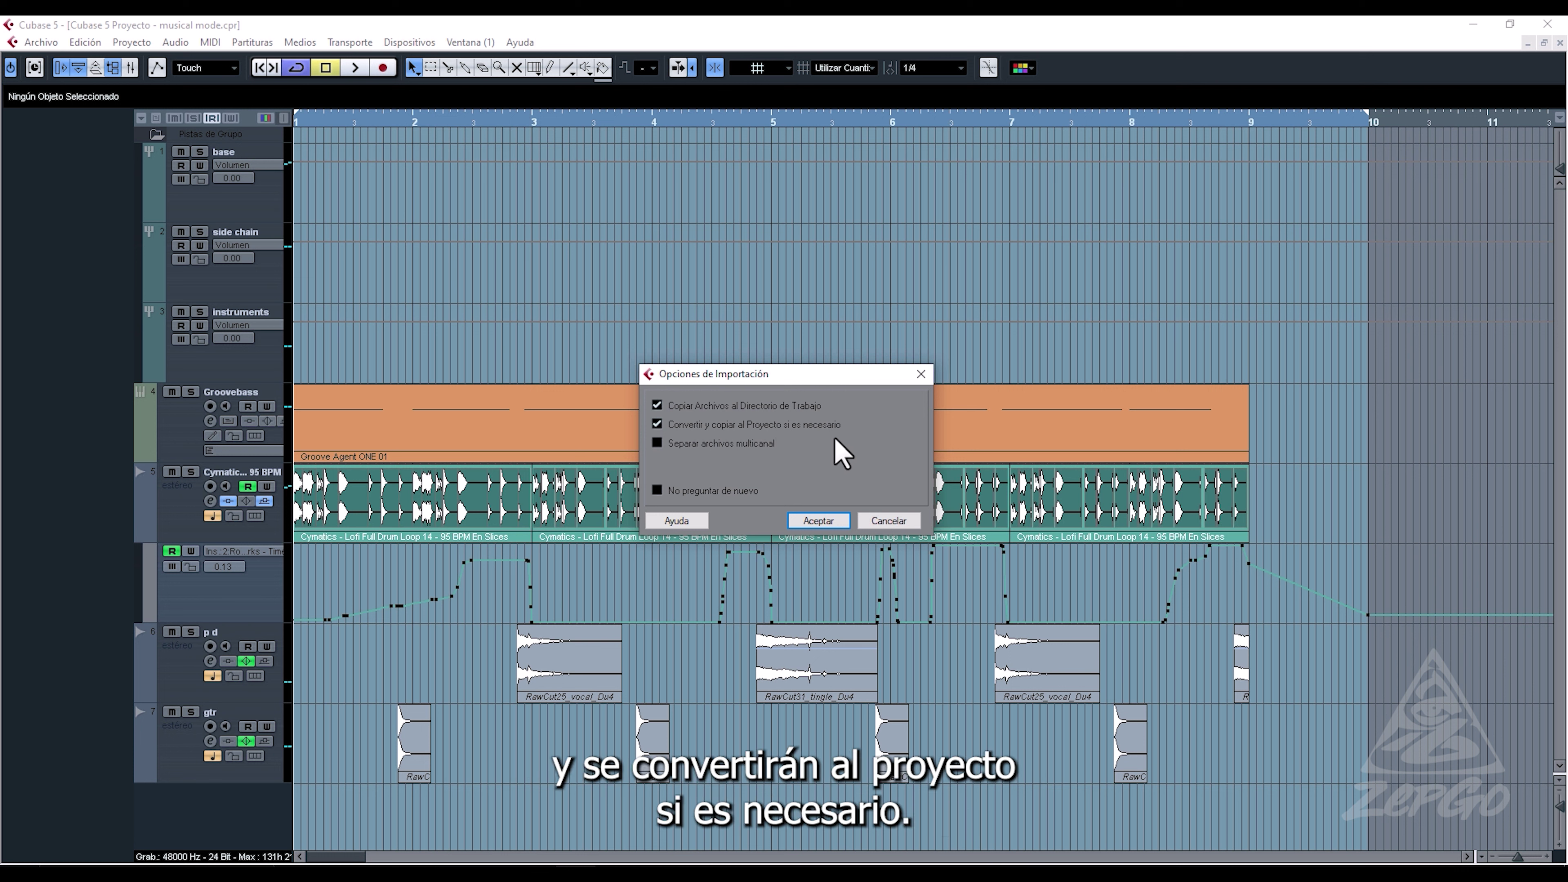
click(838, 520)
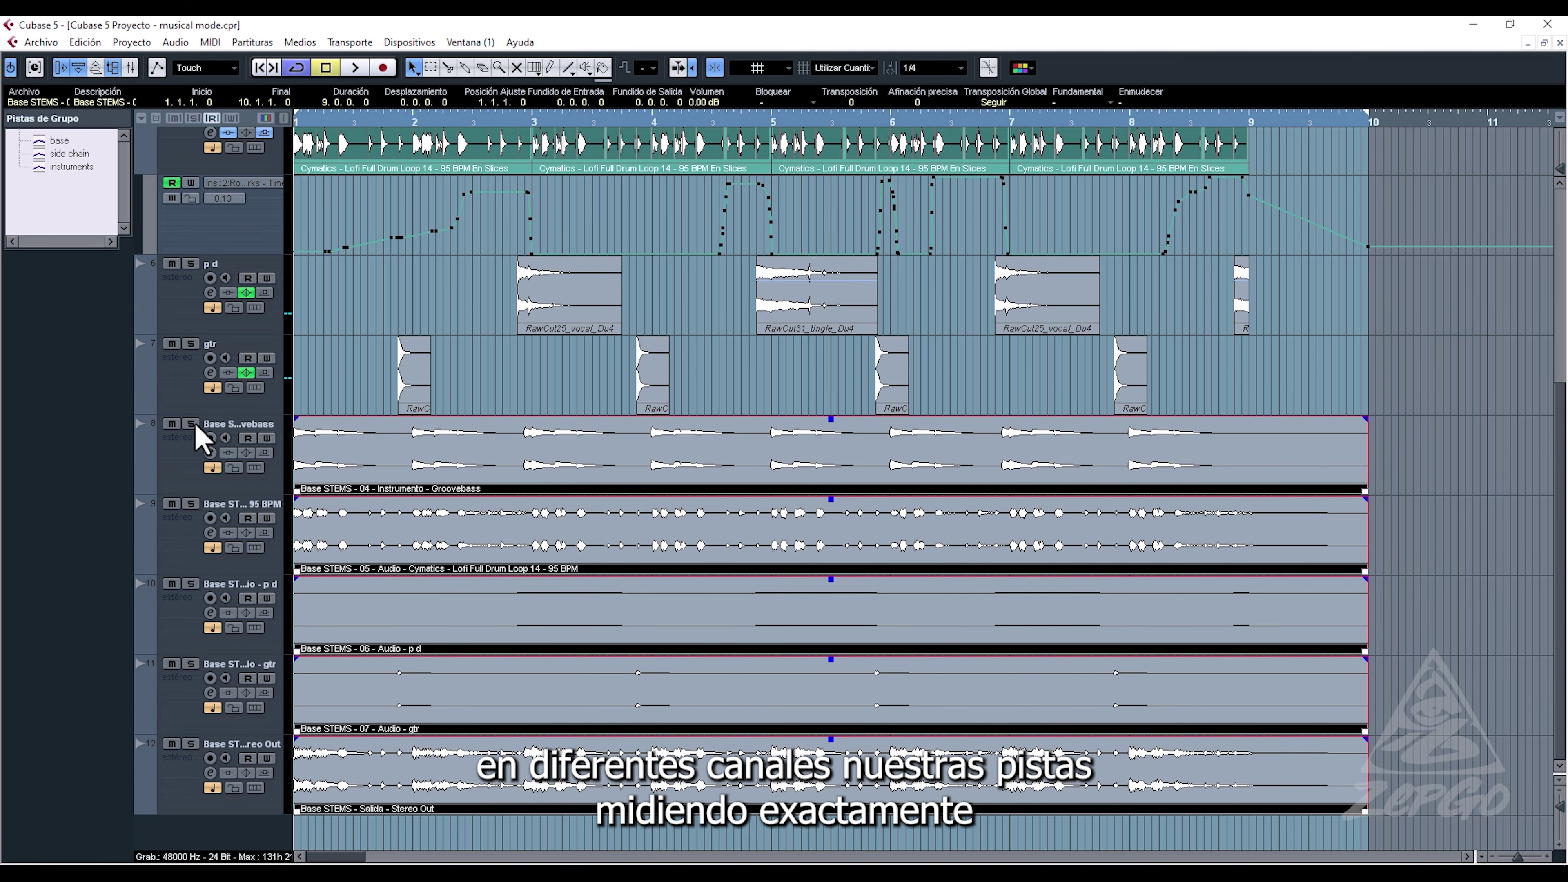
Step: Solo the five imported Base STEMS tracks and play them back to check them
click(190, 425)
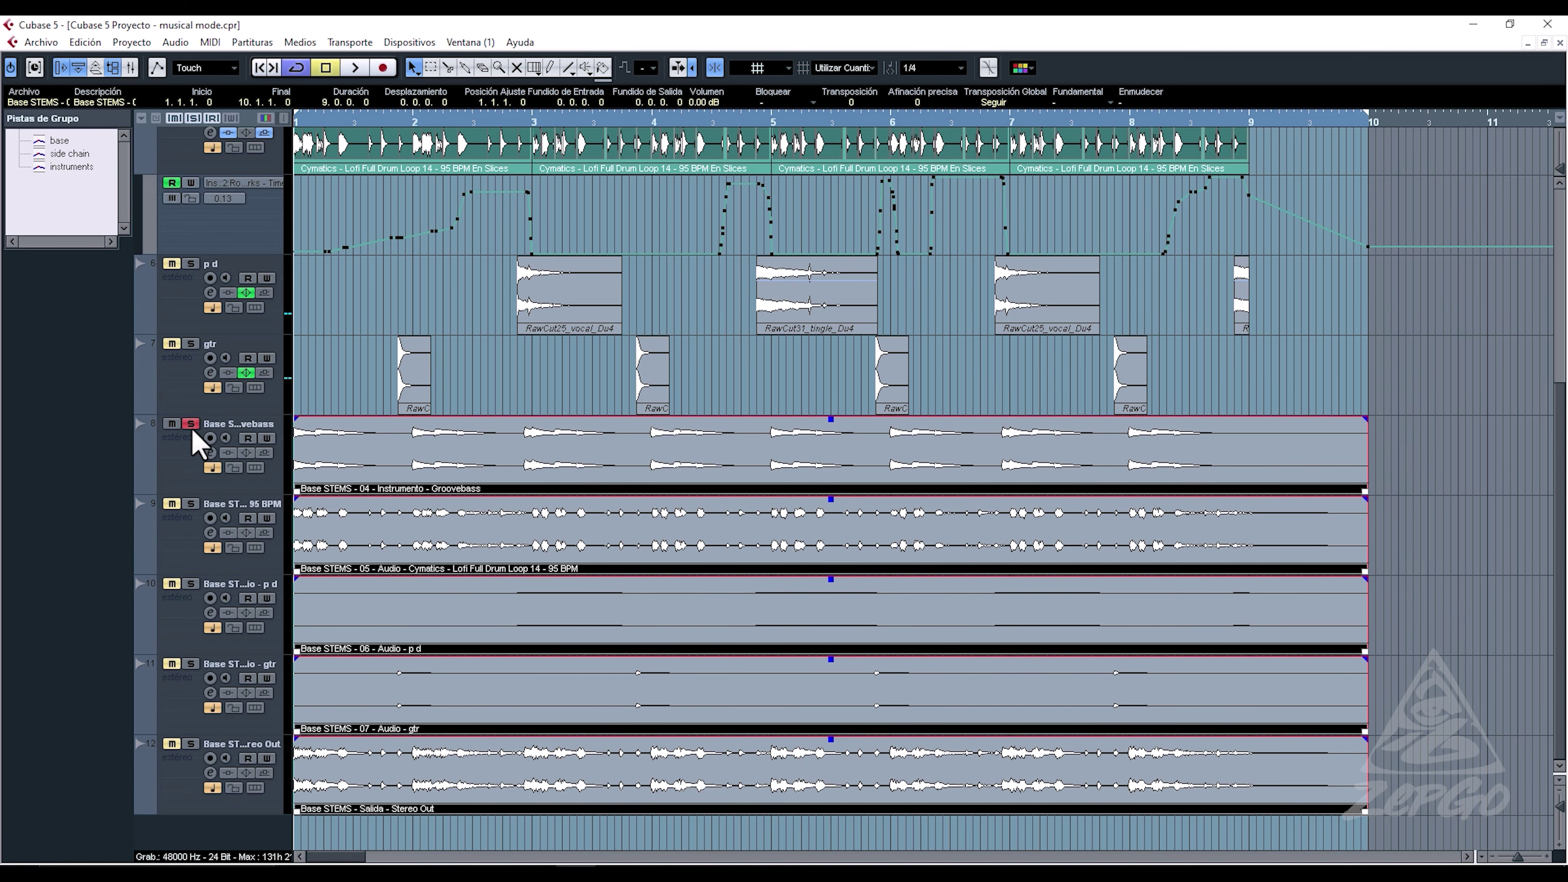
click(191, 503)
click(190, 584)
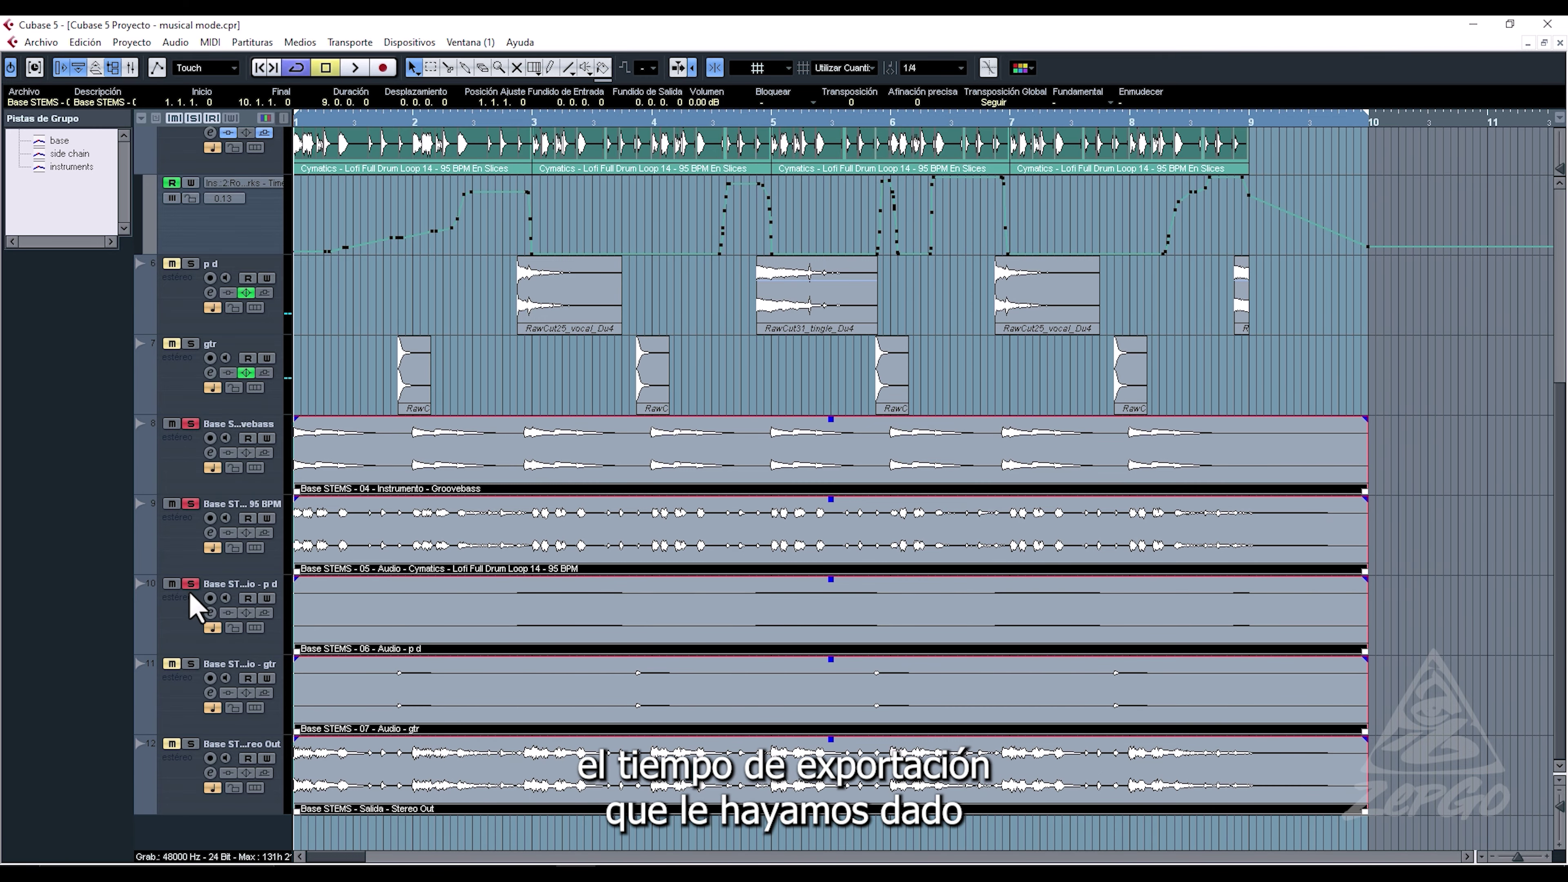
click(191, 664)
click(190, 744)
key(space)
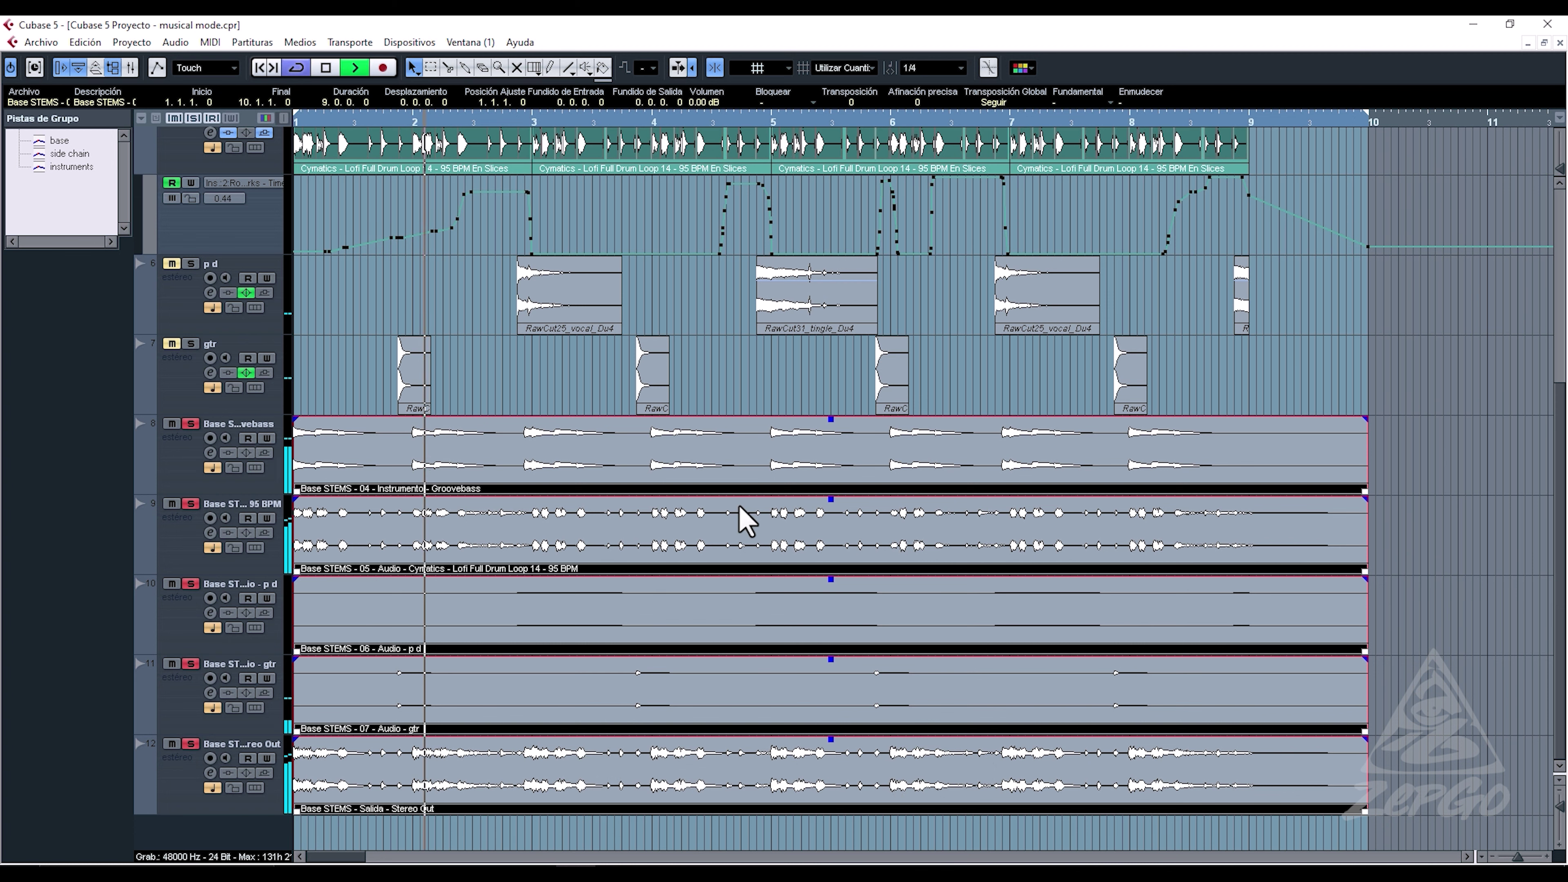
scroll(742, 518, up, 4)
key(space)
scroll(727, 495, down, 4)
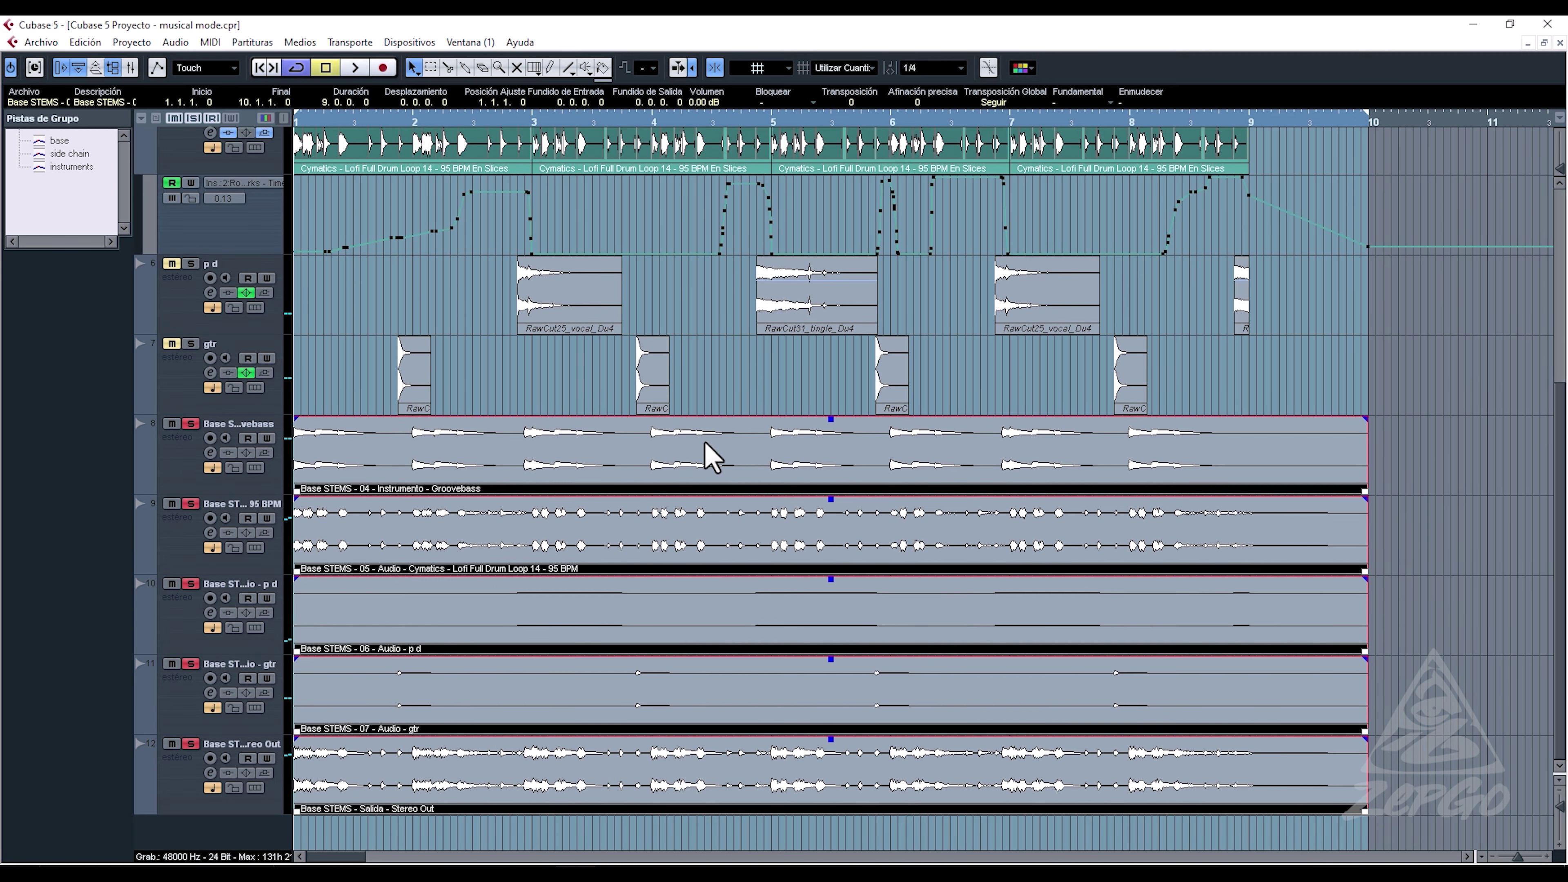
Step: Undo the import of the stems and view the file format options for the audio mixdown export
key(ctrl+z)
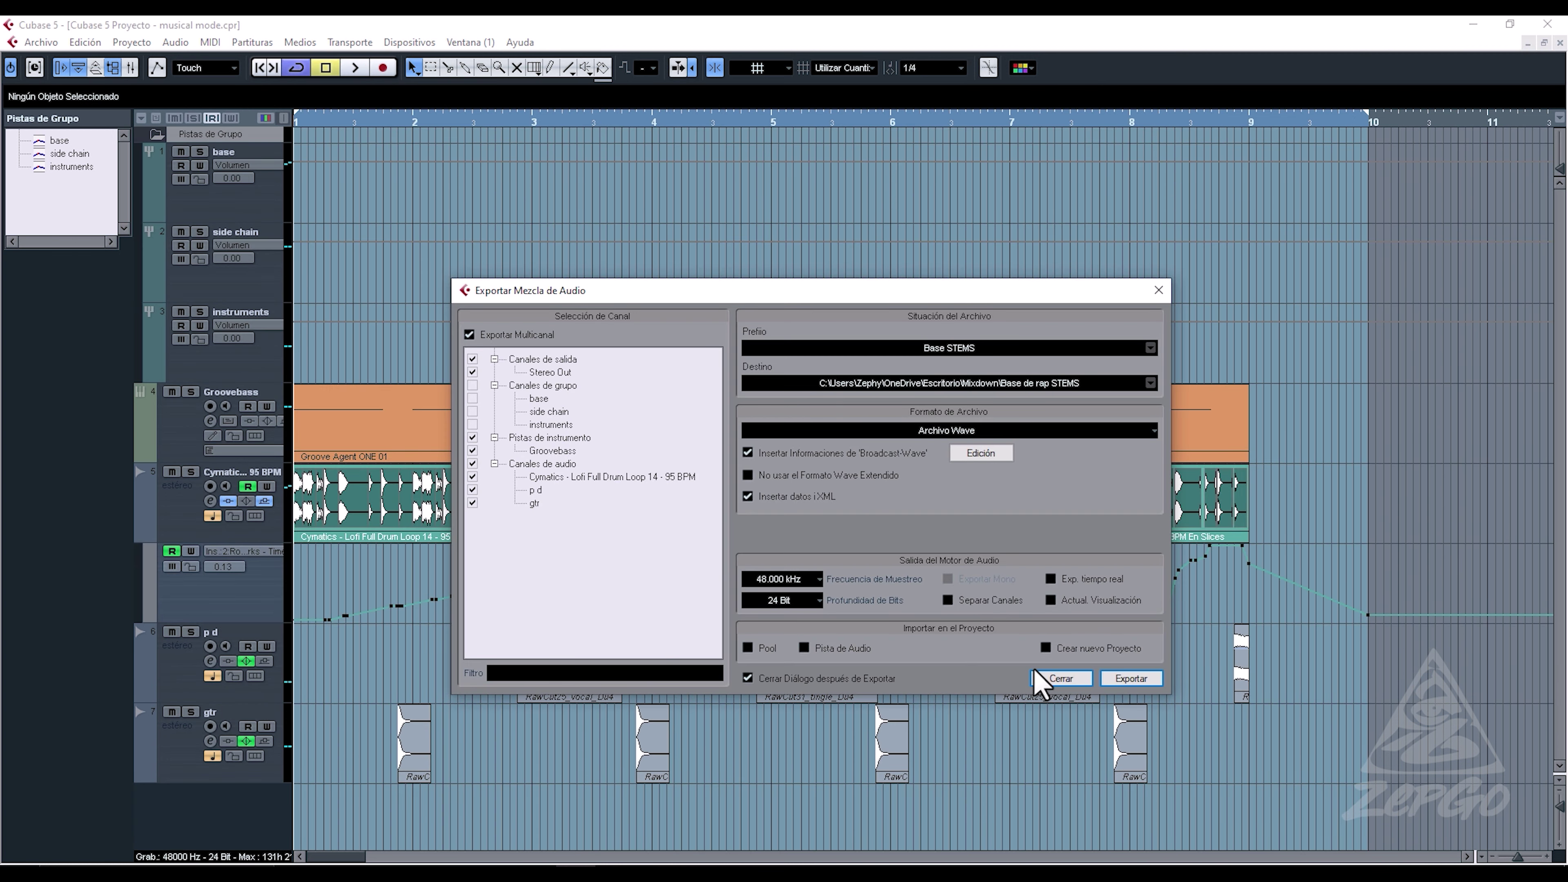
click(892, 430)
click(893, 458)
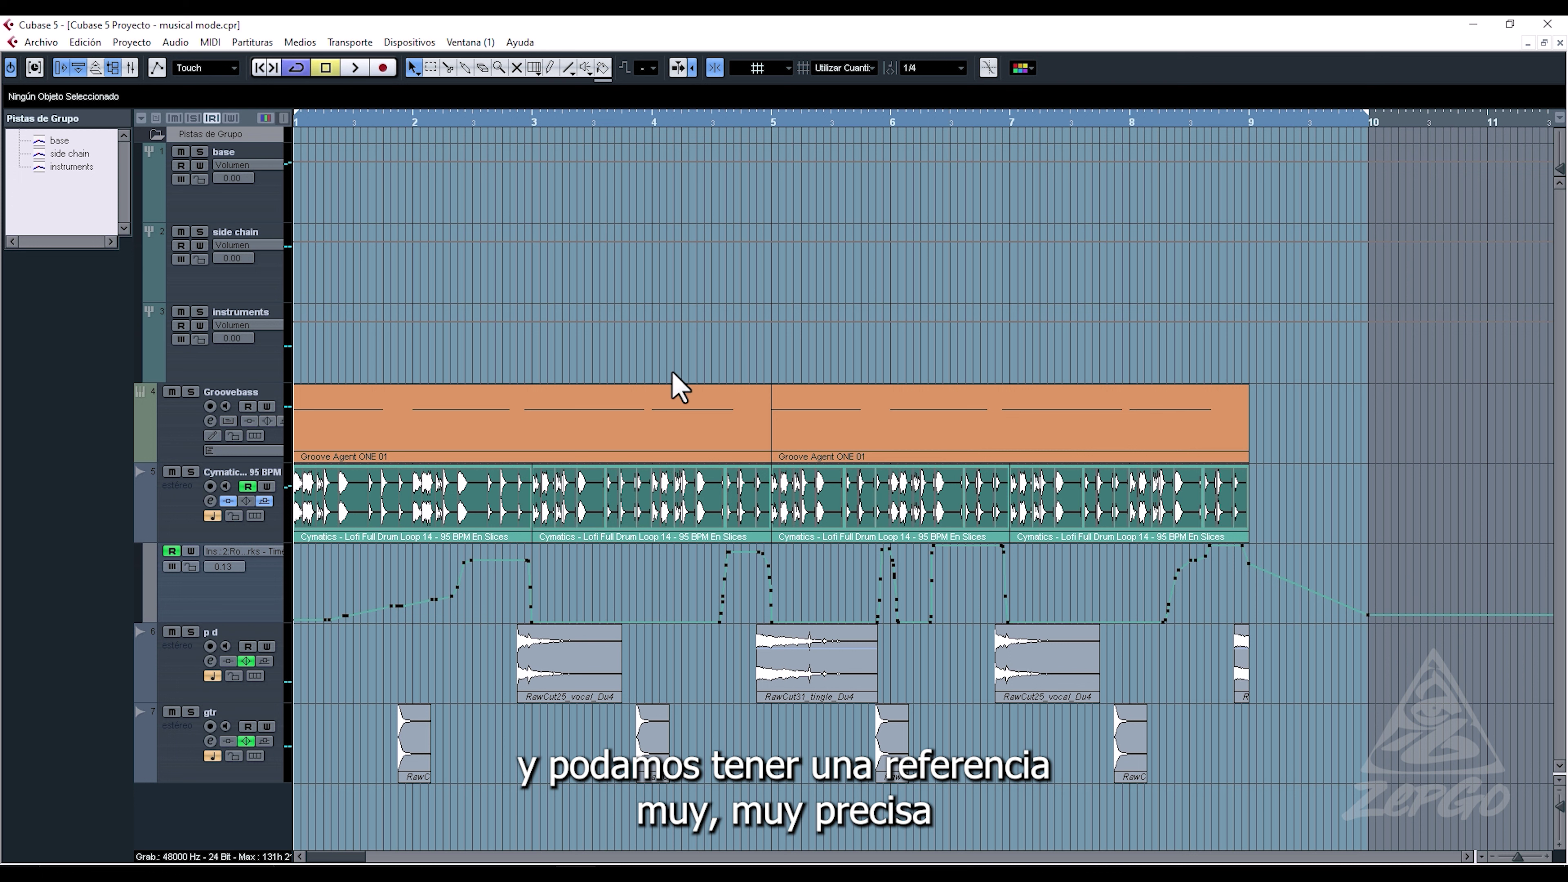
Step: Select the second Groove Agent ONE part on the Groovebass track and view the MIDI file export dialog without saving
click(596, 425)
click(833, 425)
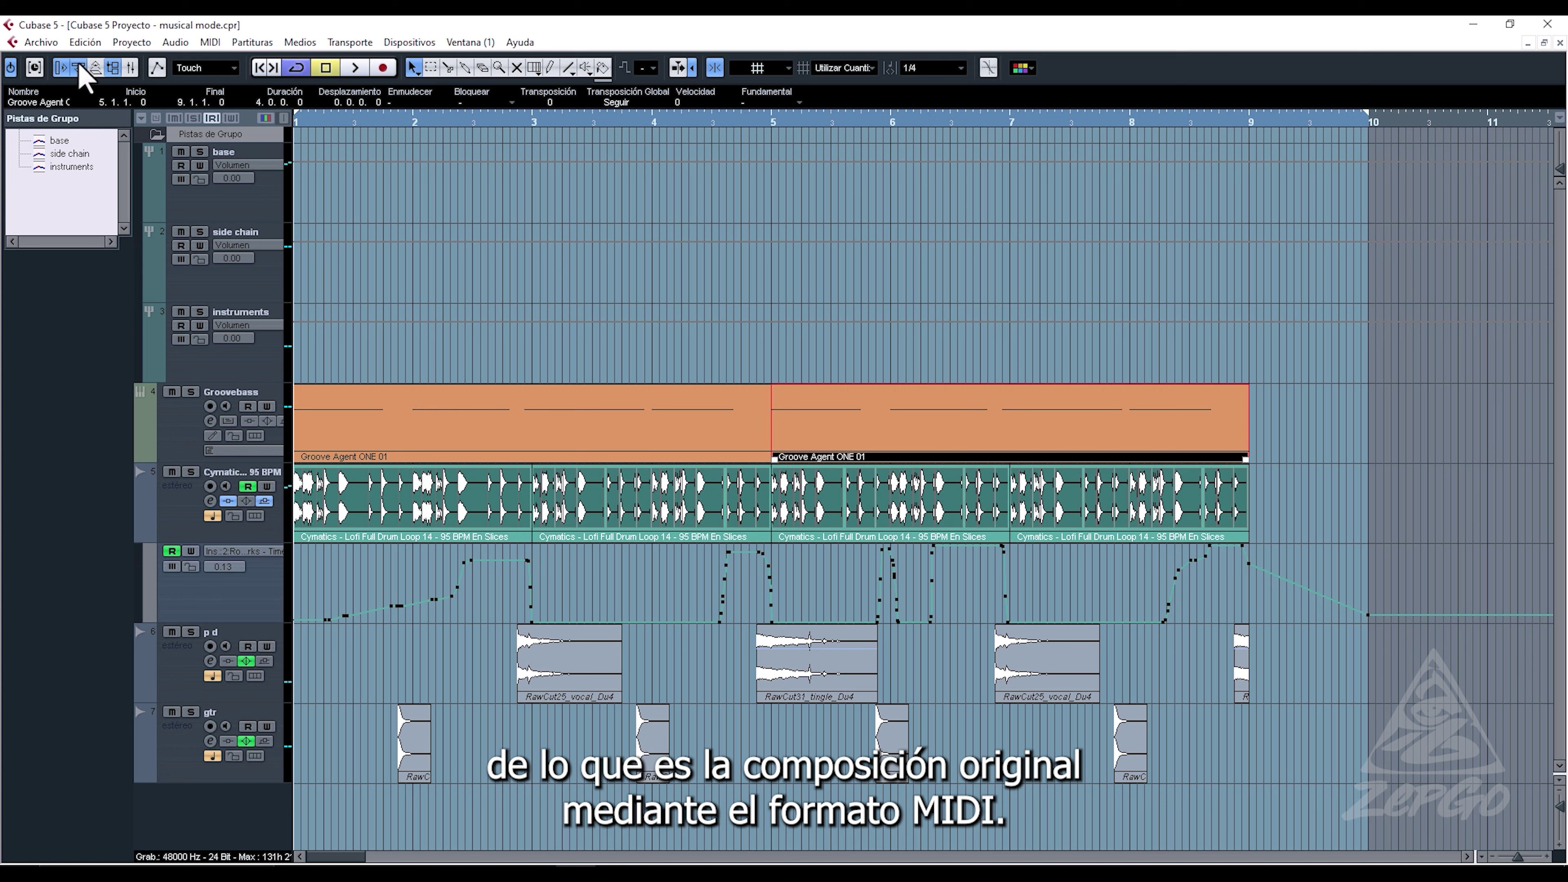
click(43, 43)
mouse_move(145, 334)
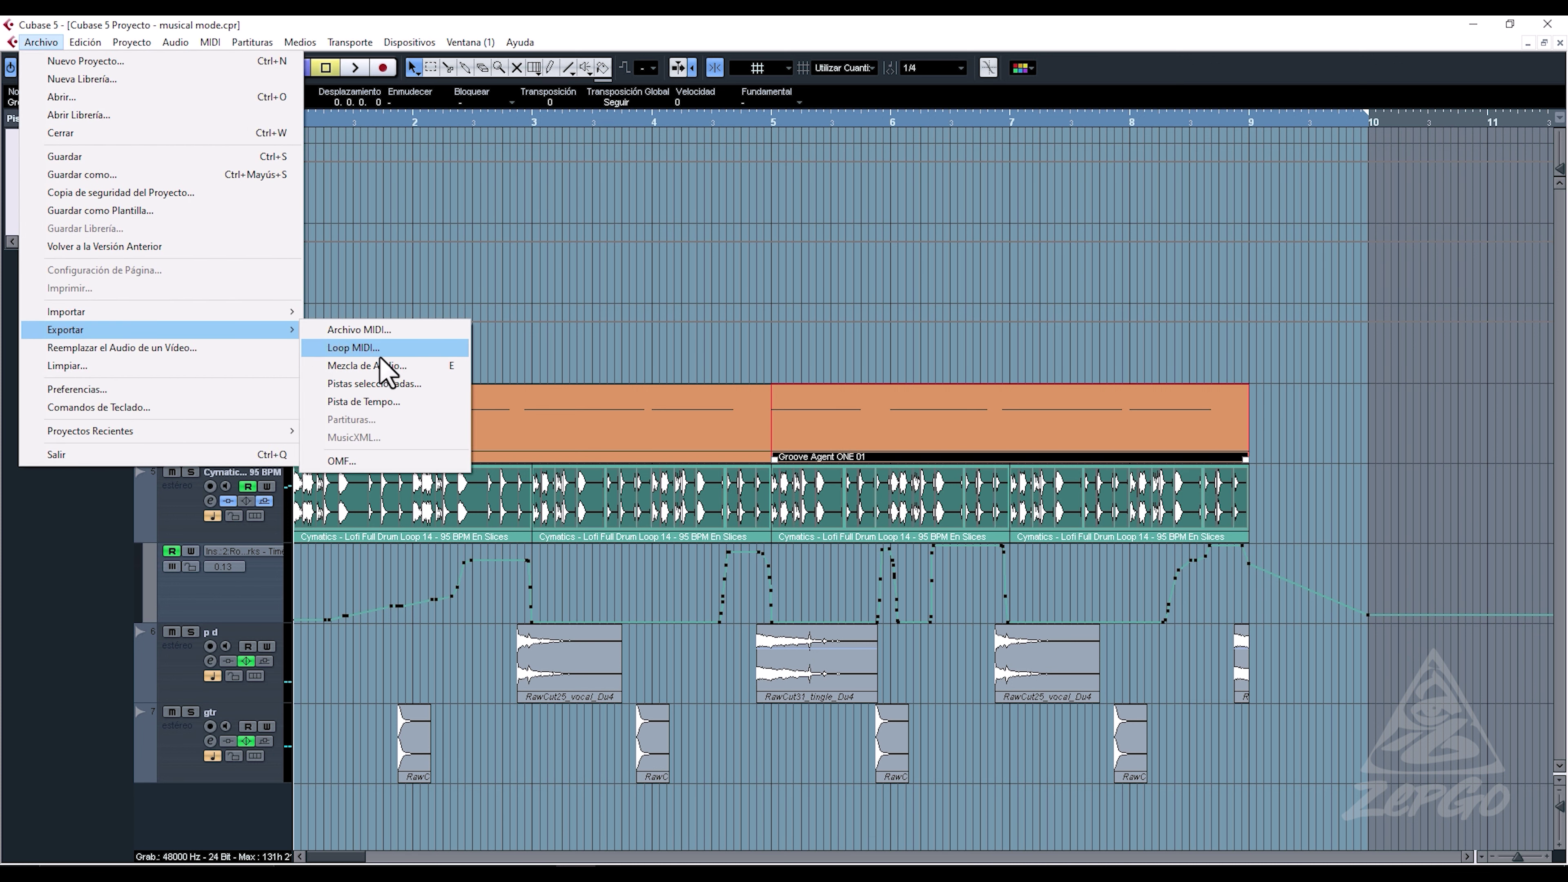
click(407, 334)
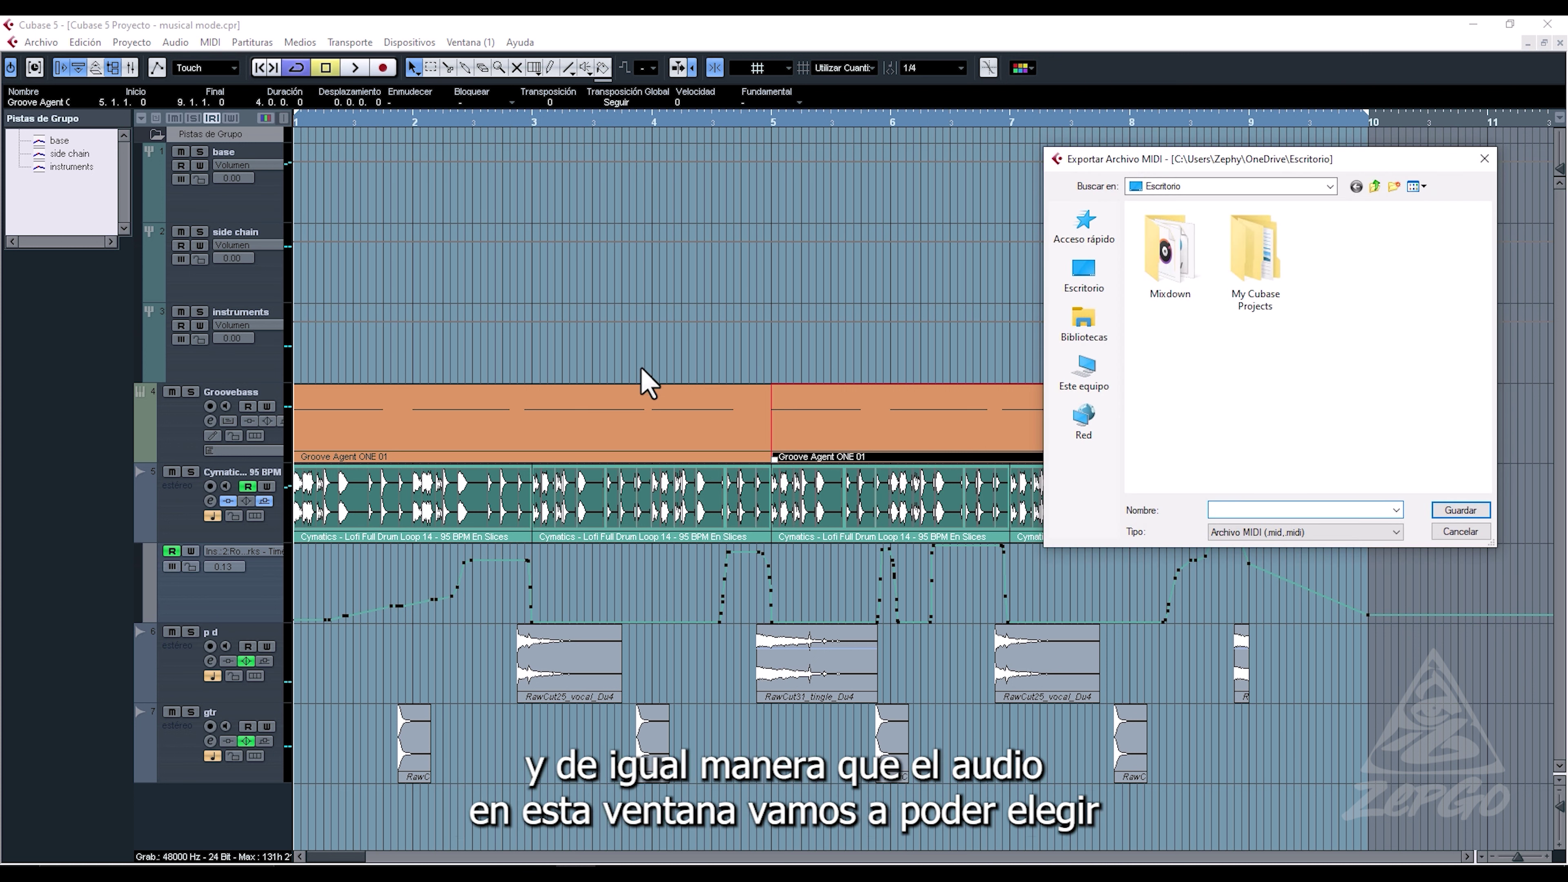
click(1484, 160)
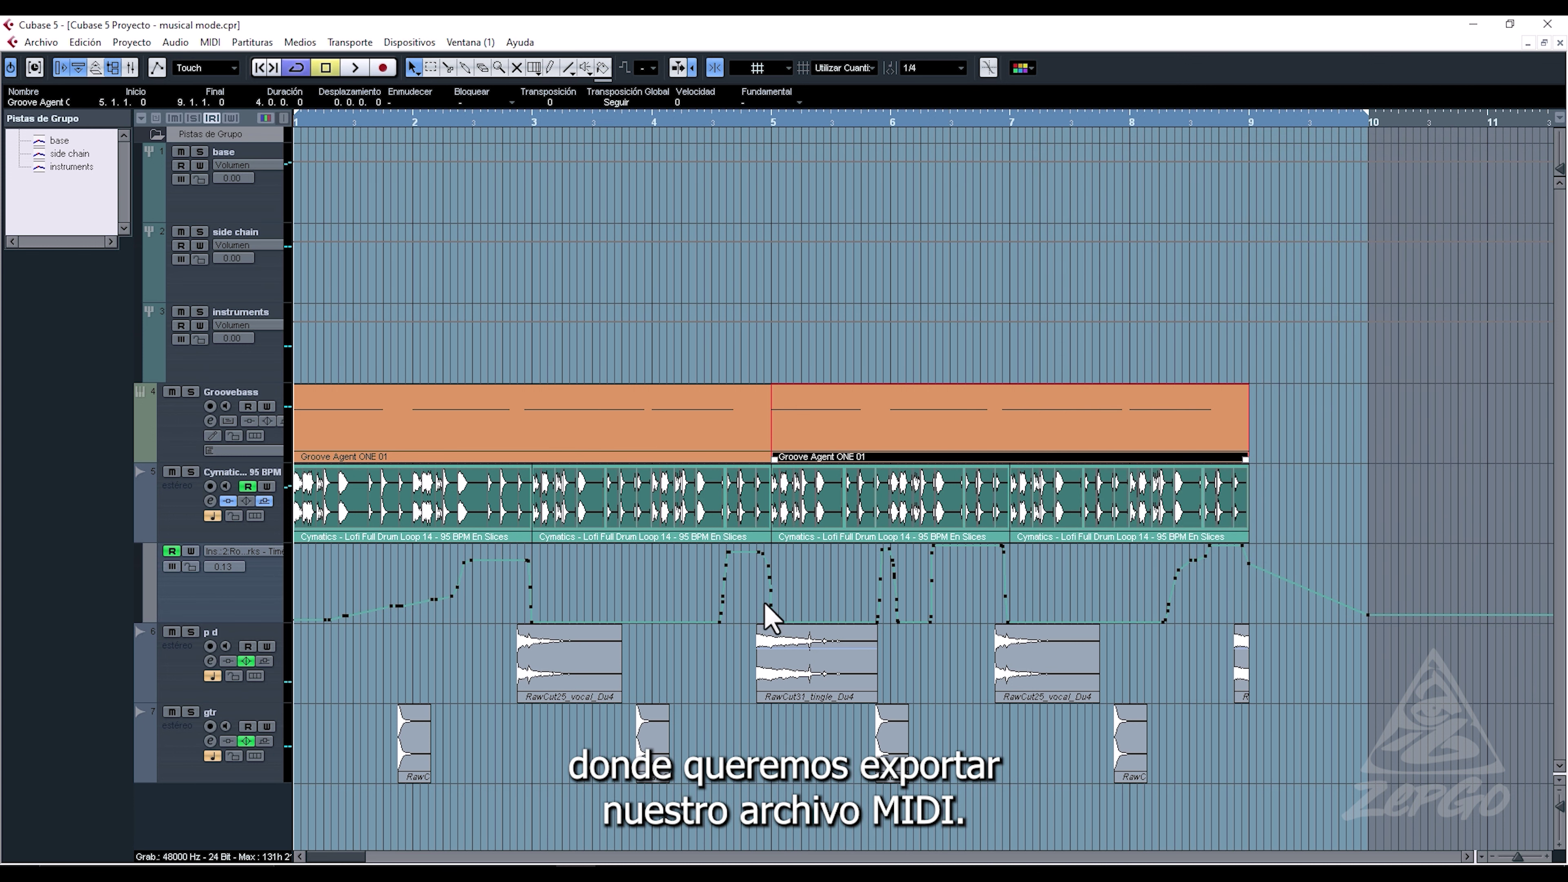
Step: Add a tempo track to the project and choose the Draw tool for editing it
right_click(274, 831)
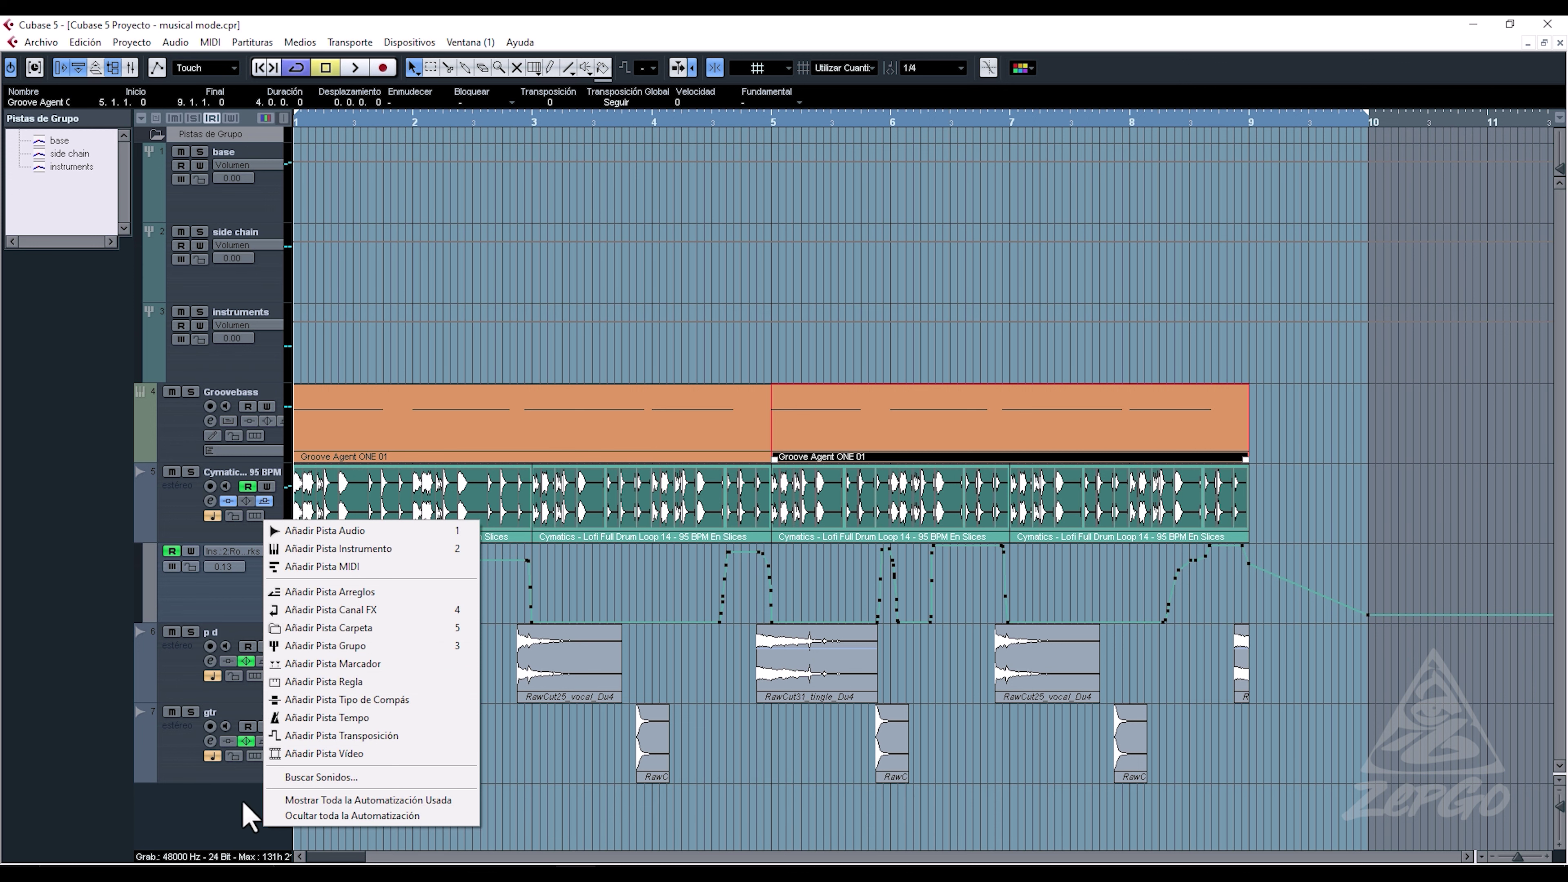
click(317, 718)
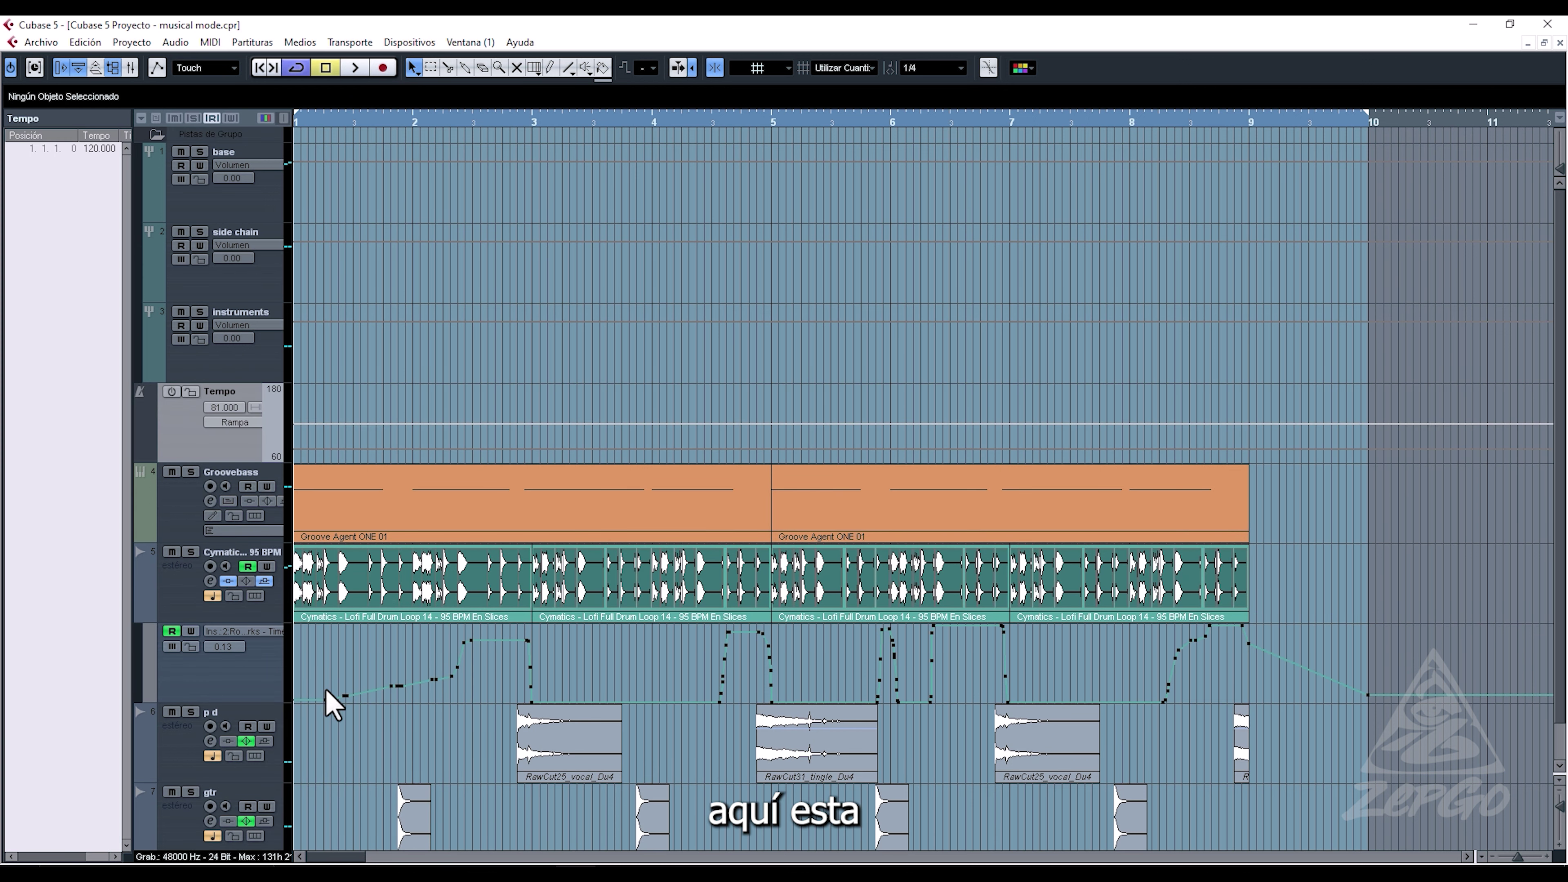
right_click(371, 419)
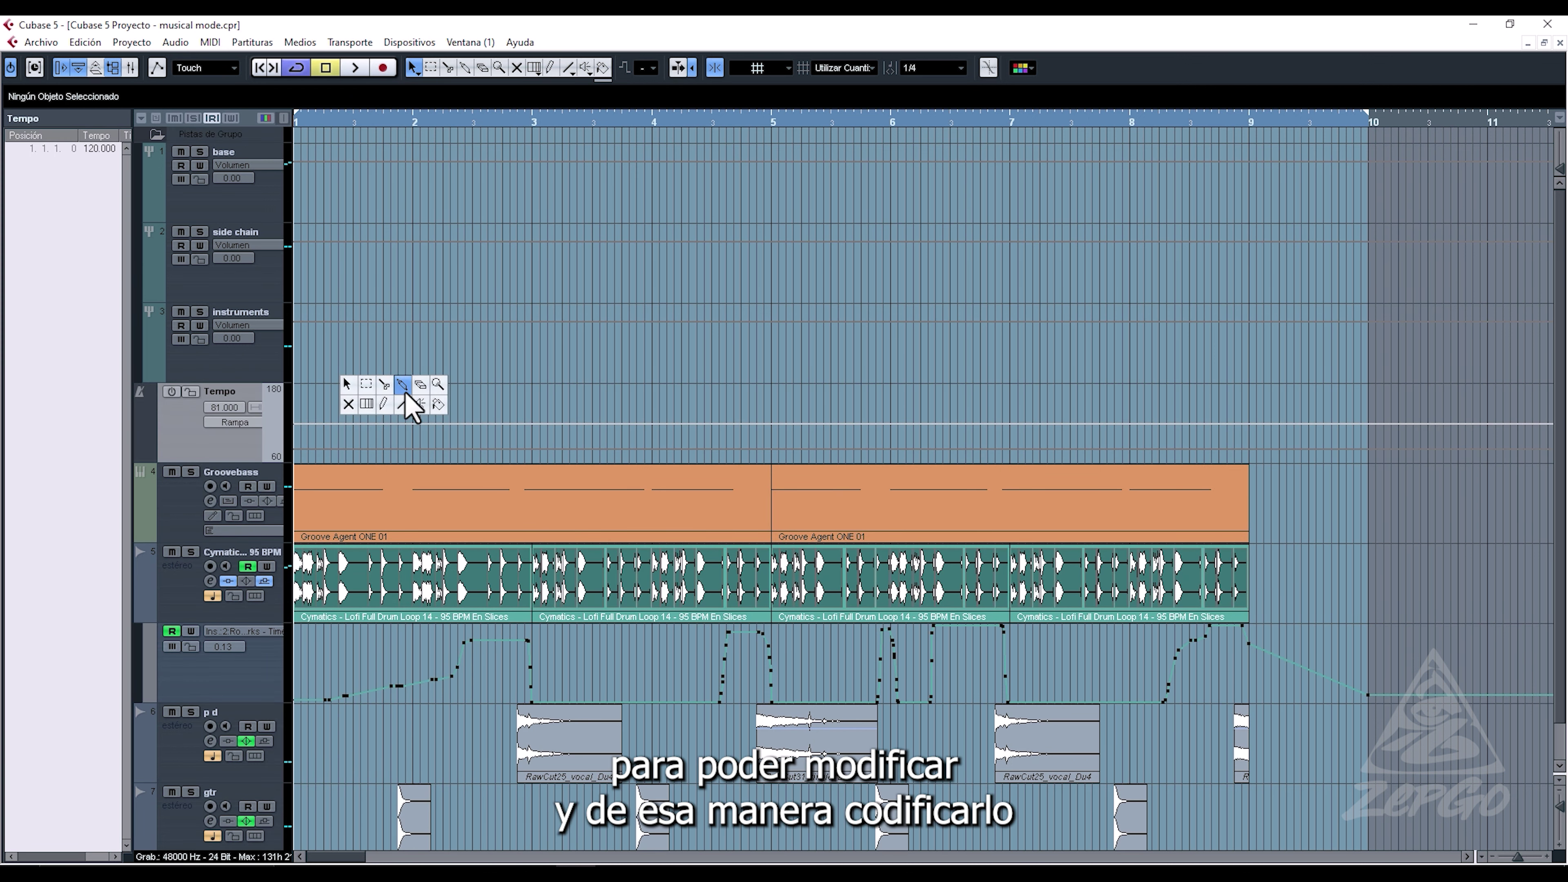
click(384, 409)
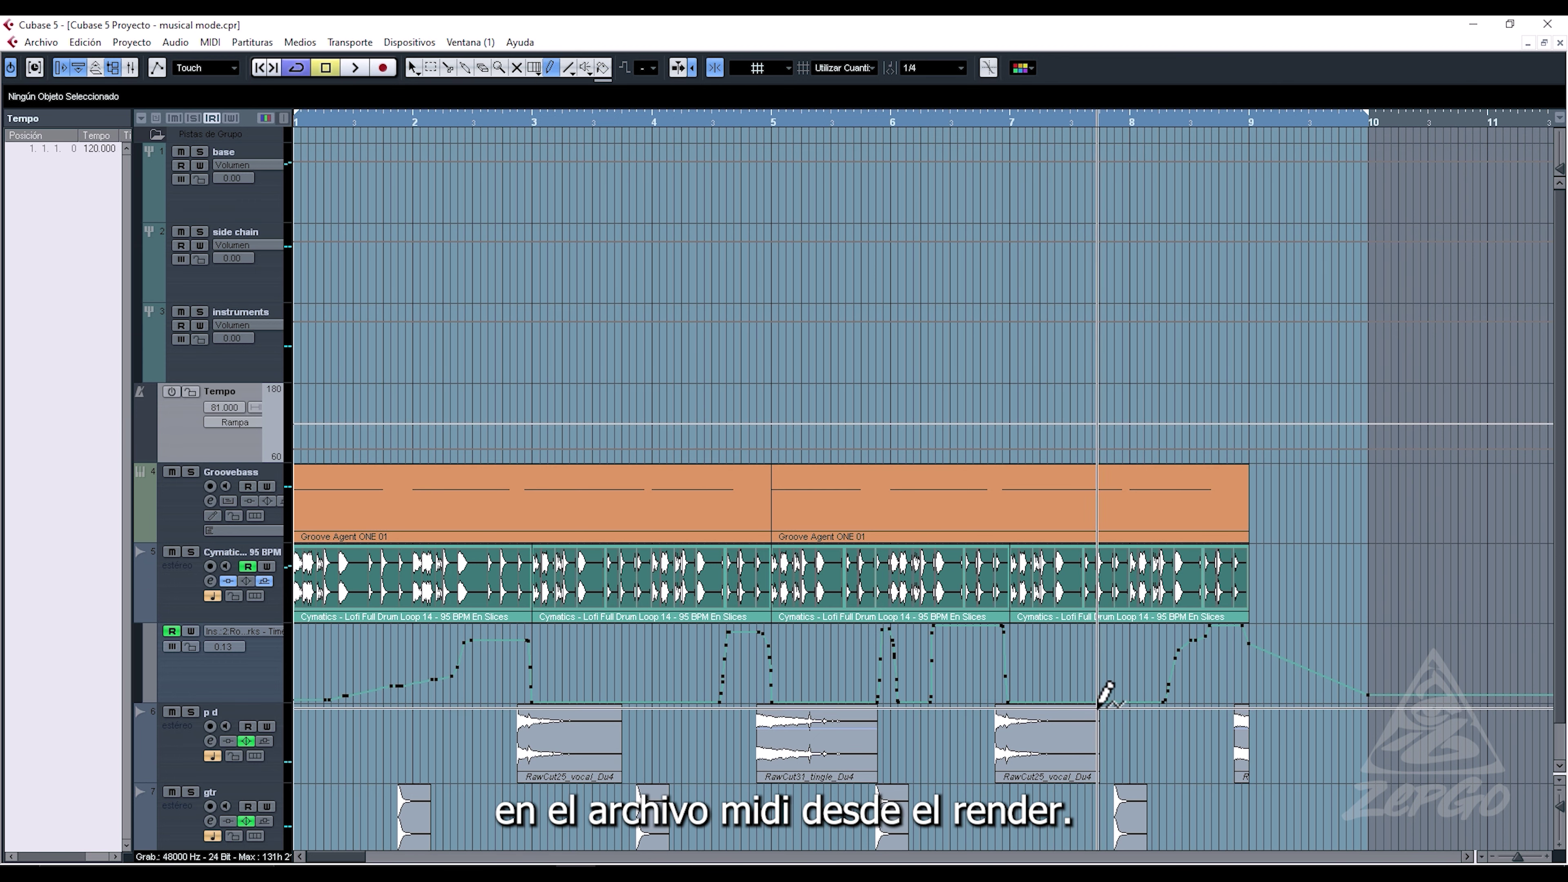
Step: Show the transport panel and activate the tempo track, accepting the switch to linear tempo display
key(F2)
click(1049, 814)
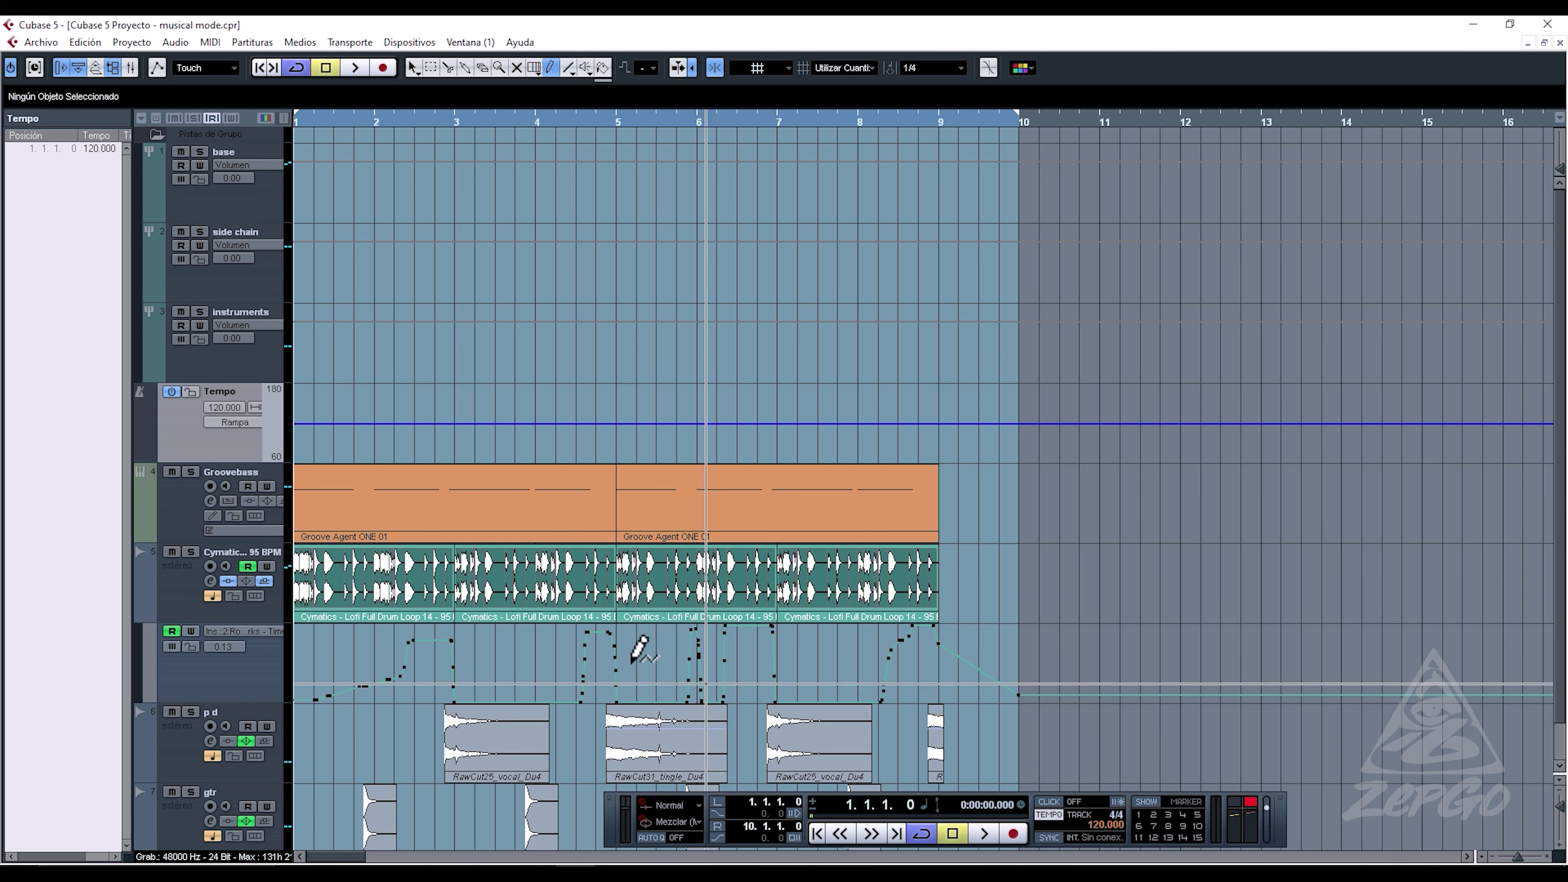
key(1)
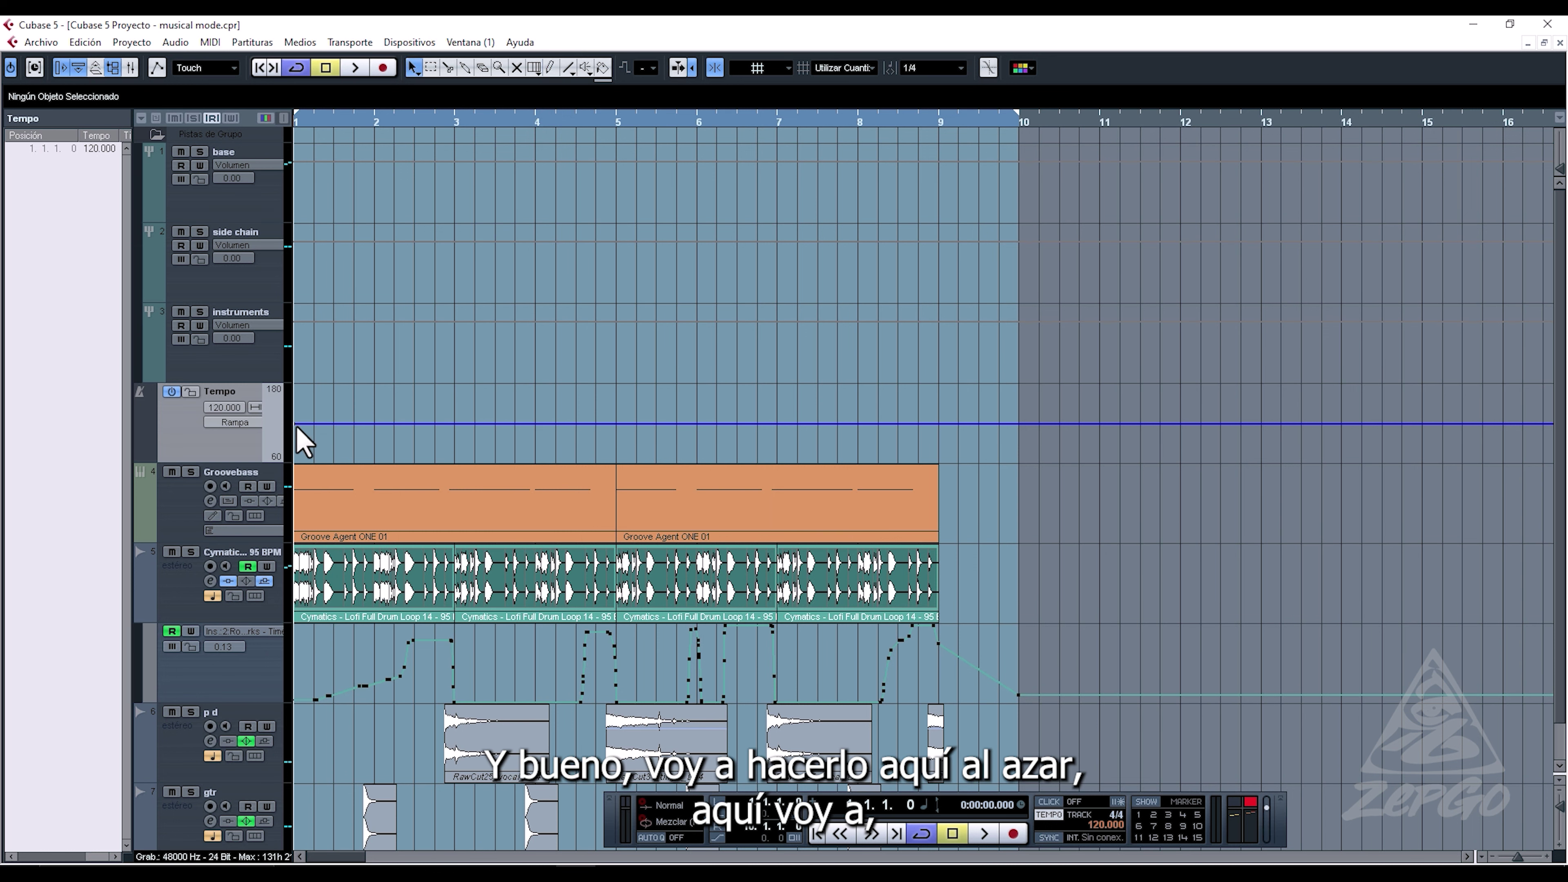
click(301, 439)
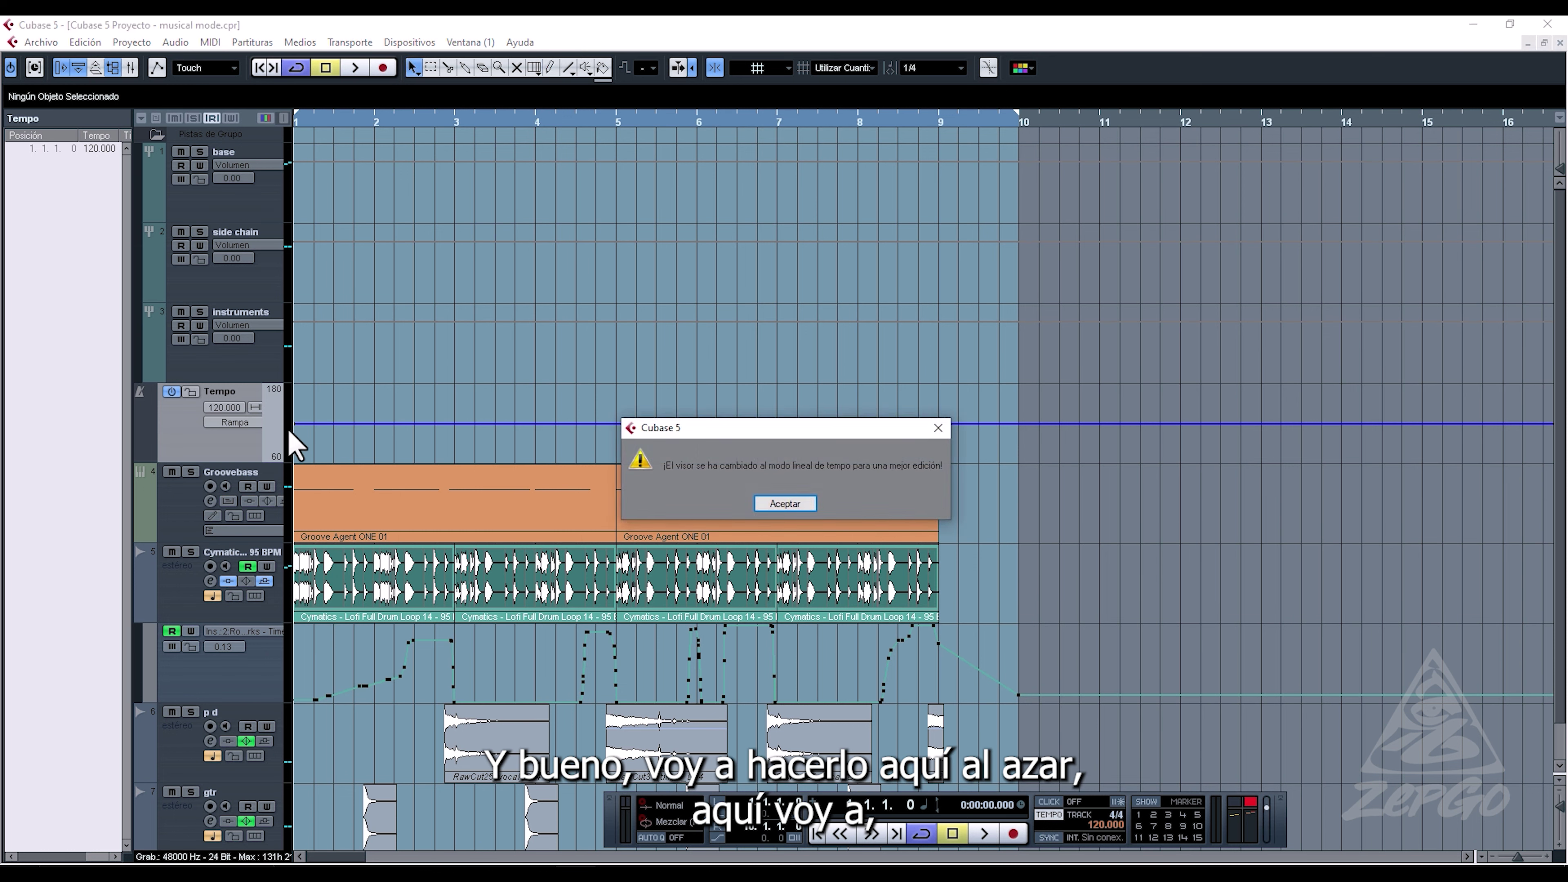
click(778, 506)
Step: Draw the project's starting tempo at 85 BPM on the tempo track
right_click(374, 457)
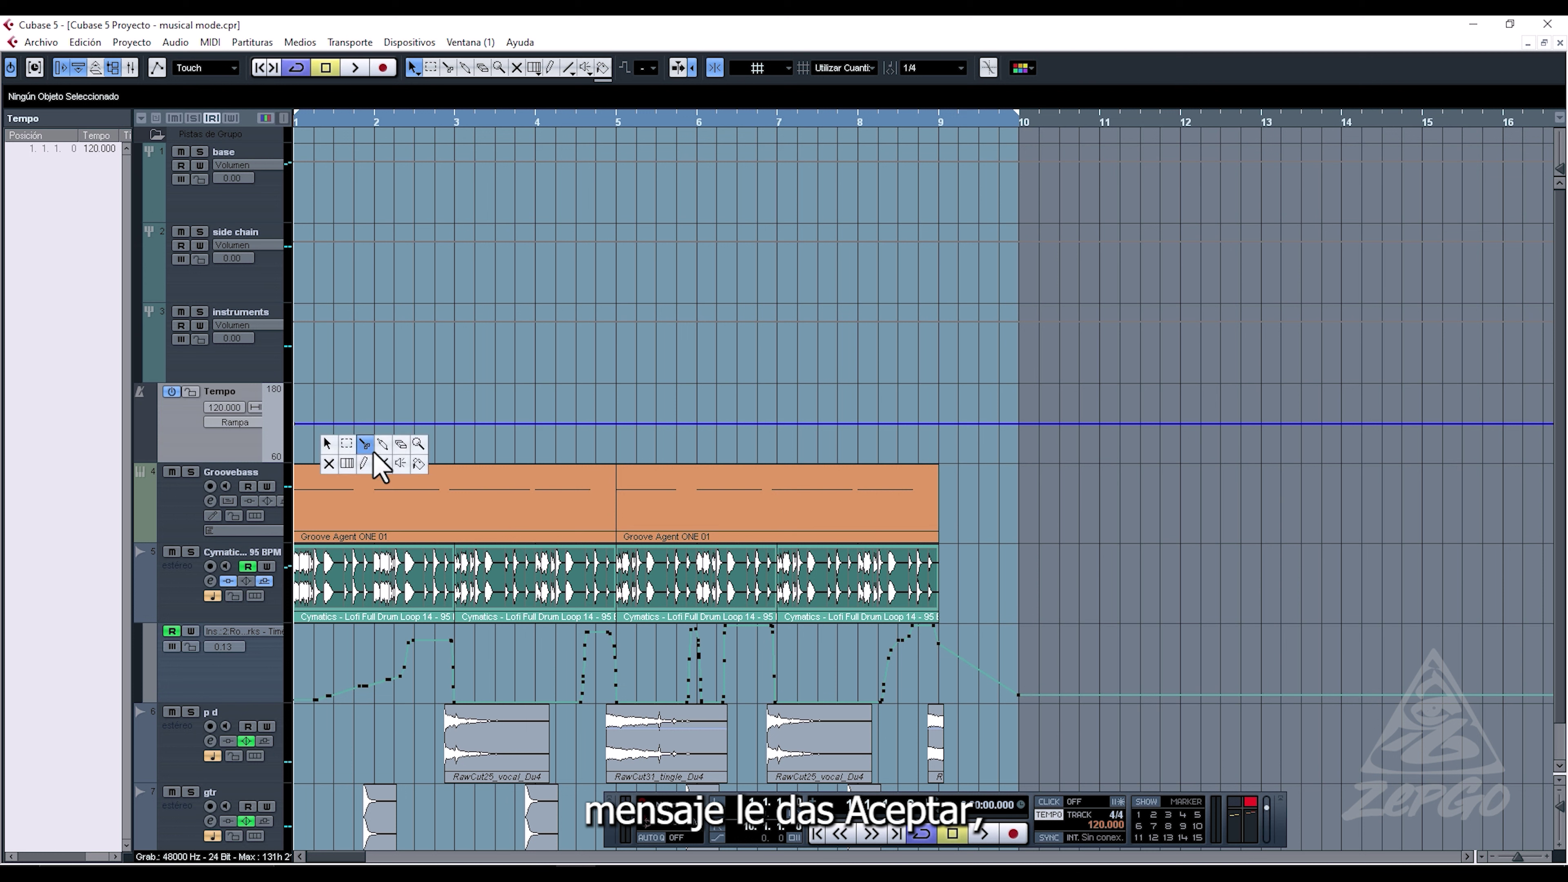
click(366, 464)
drag(296, 423, 289, 441)
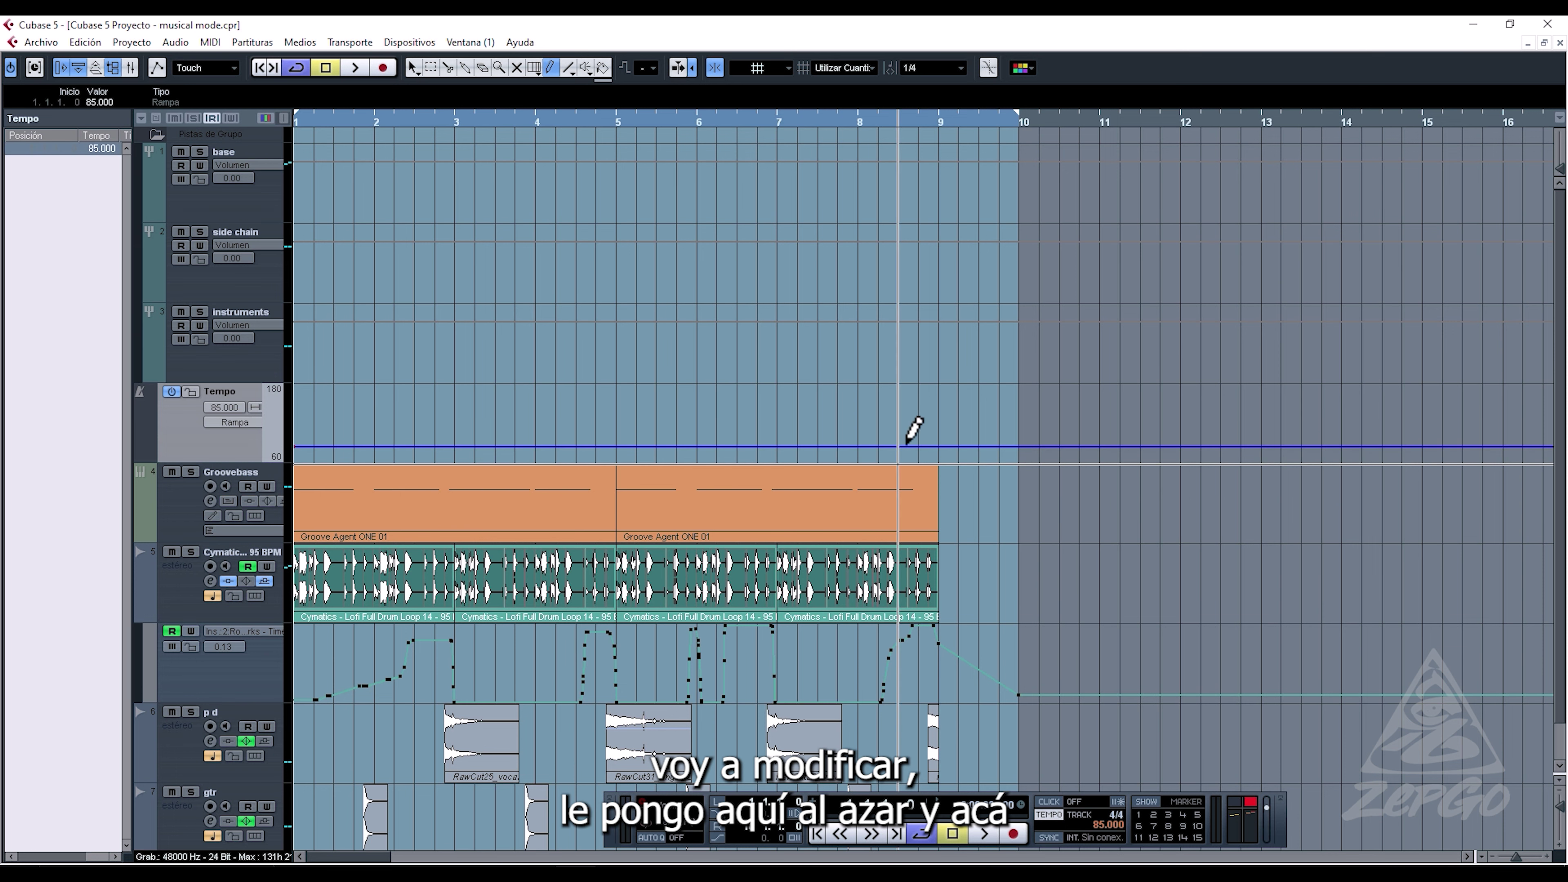
Step: Shape a rising tempo curve with points of 95 BPM at bar 5.4, 105 BPM at 6.2 and 160 BPM at 8.1
mouse_move(904, 446)
mouse_down()
mouse_move(938, 392)
mouse_move(840, 449)
mouse_move(665, 455)
mouse_up()
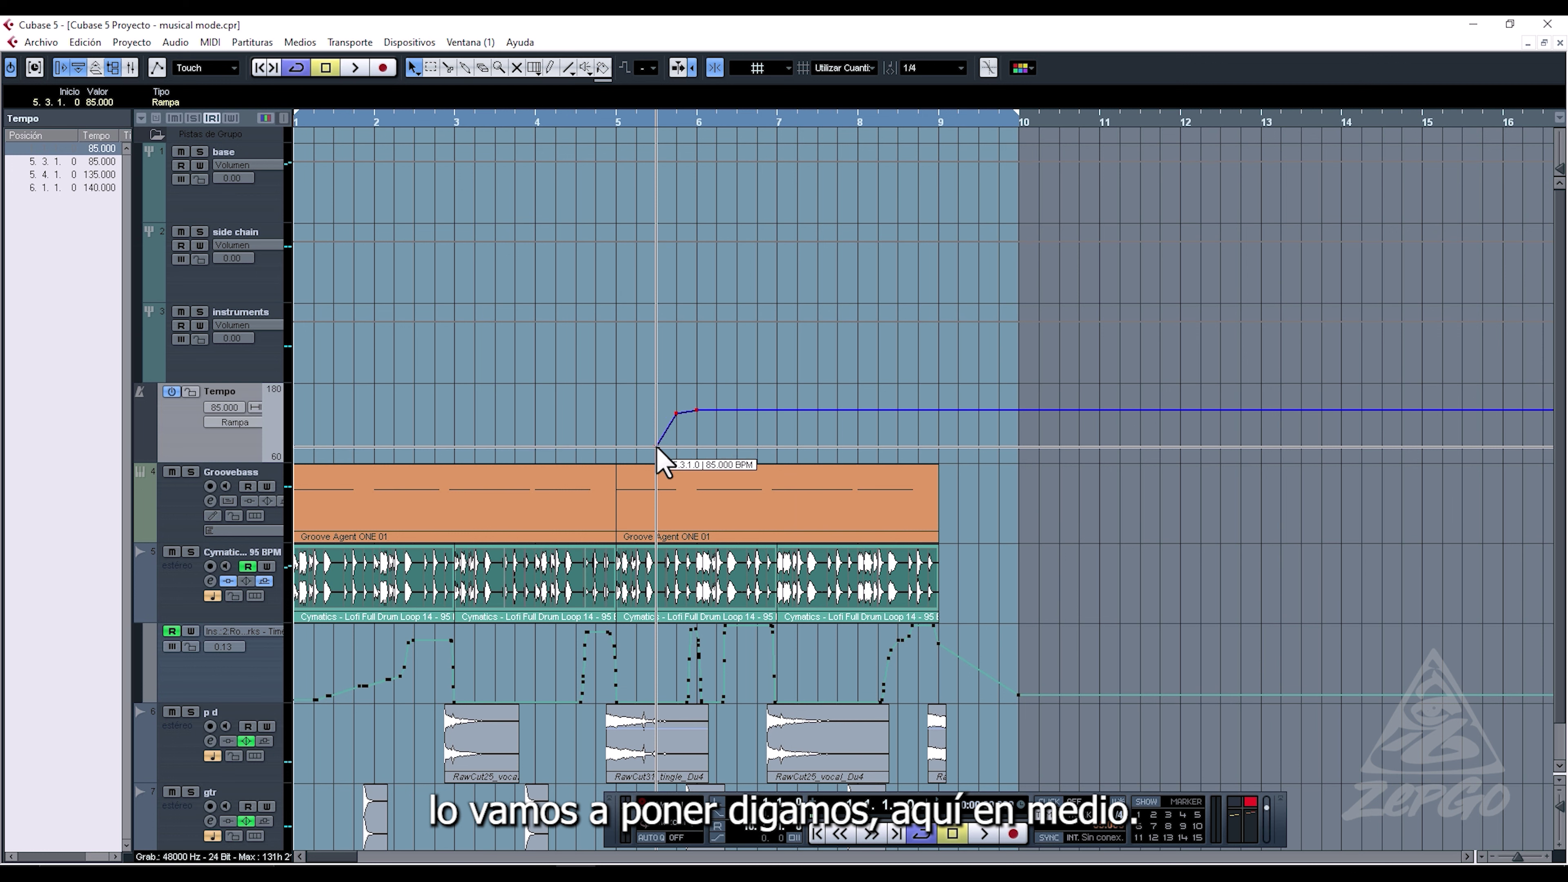
right_click(718, 429)
click(735, 417)
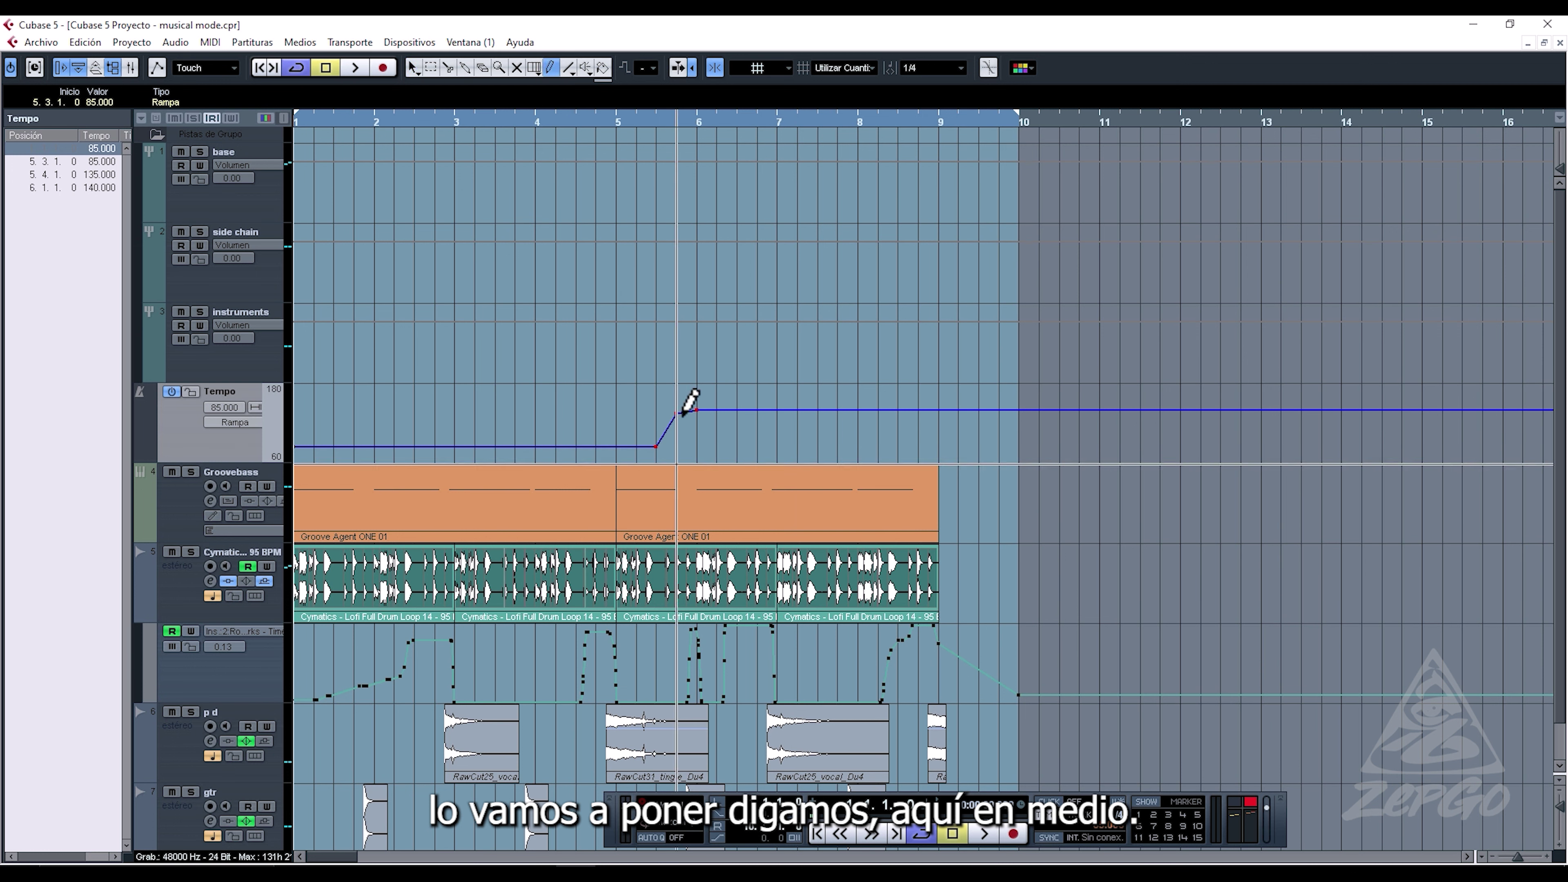
key(1)
drag(699, 411, 858, 398)
click(764, 429)
drag(697, 407, 732, 439)
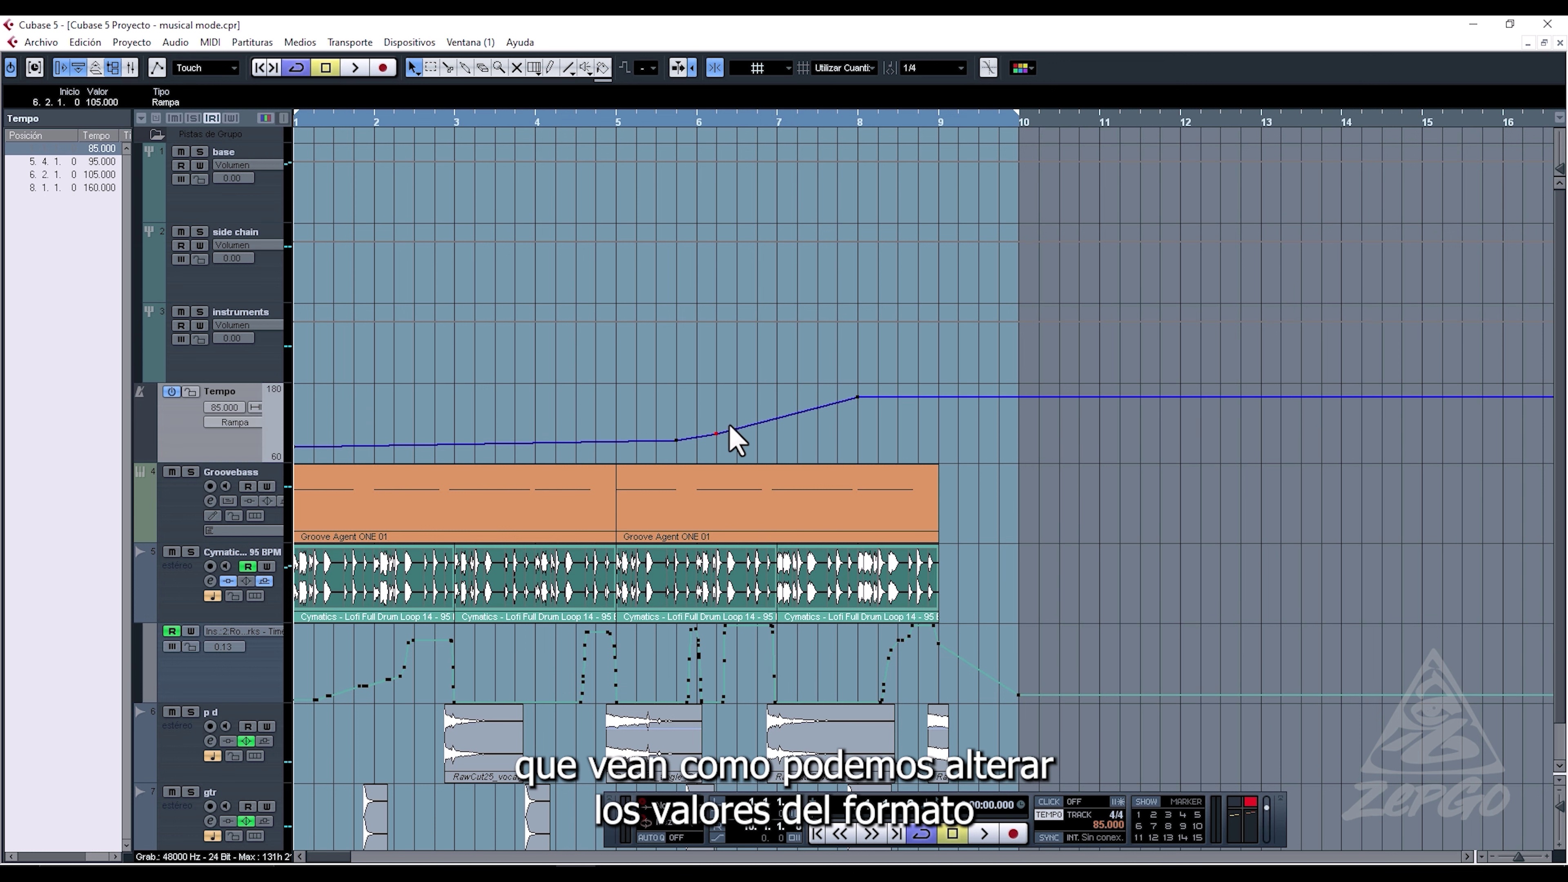
Step: Play the project while moving the first tempo point to bar 4.4 at 110 BPM and raising the 6.2 point to 115 BPM
key(space)
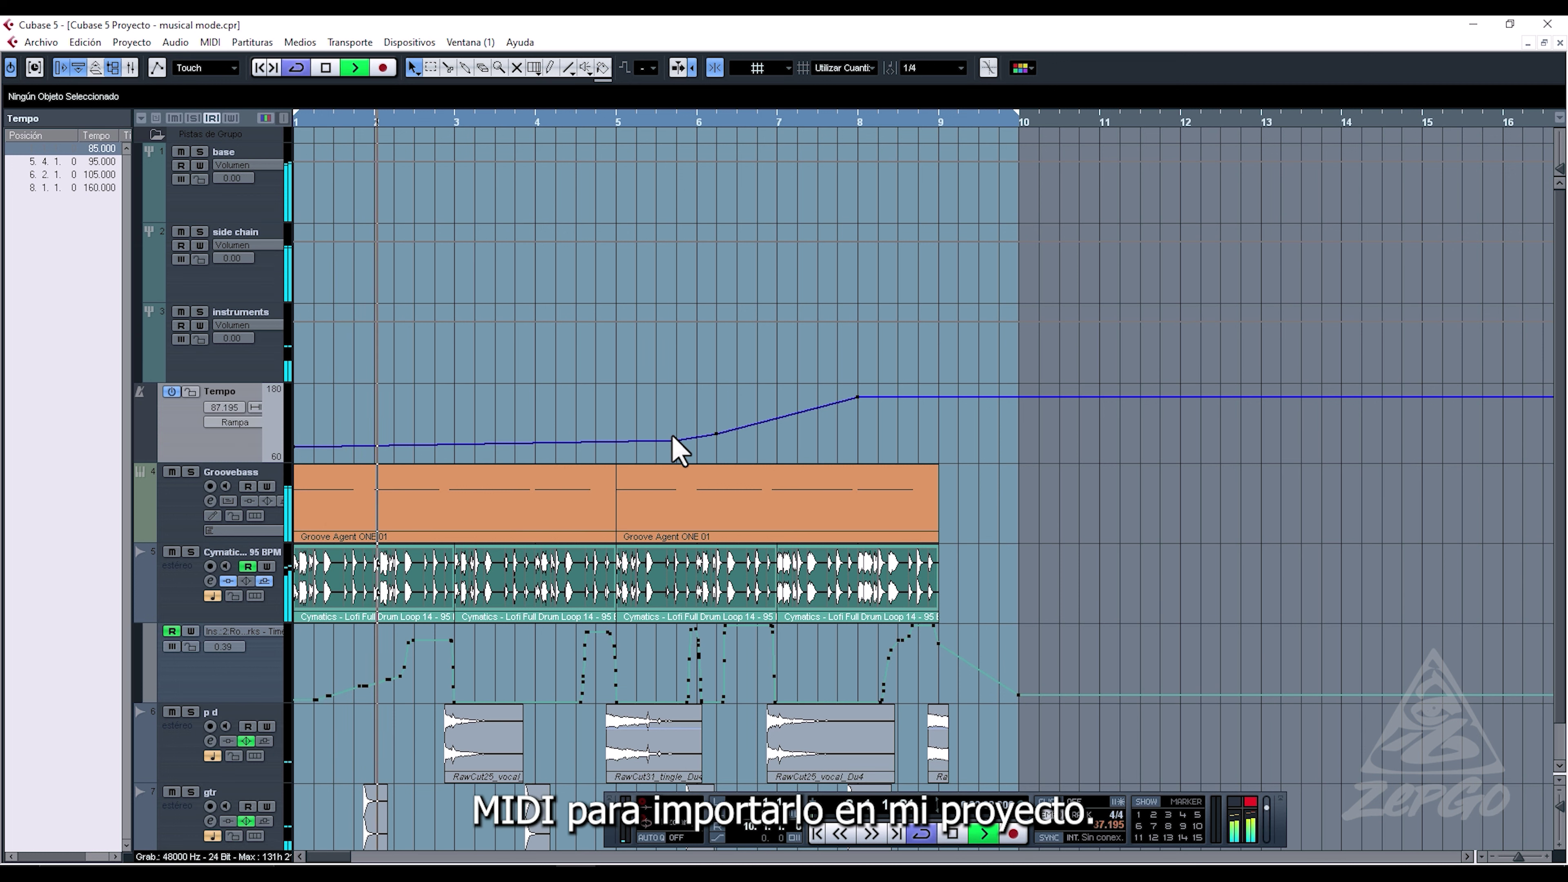
drag(677, 440, 710, 430)
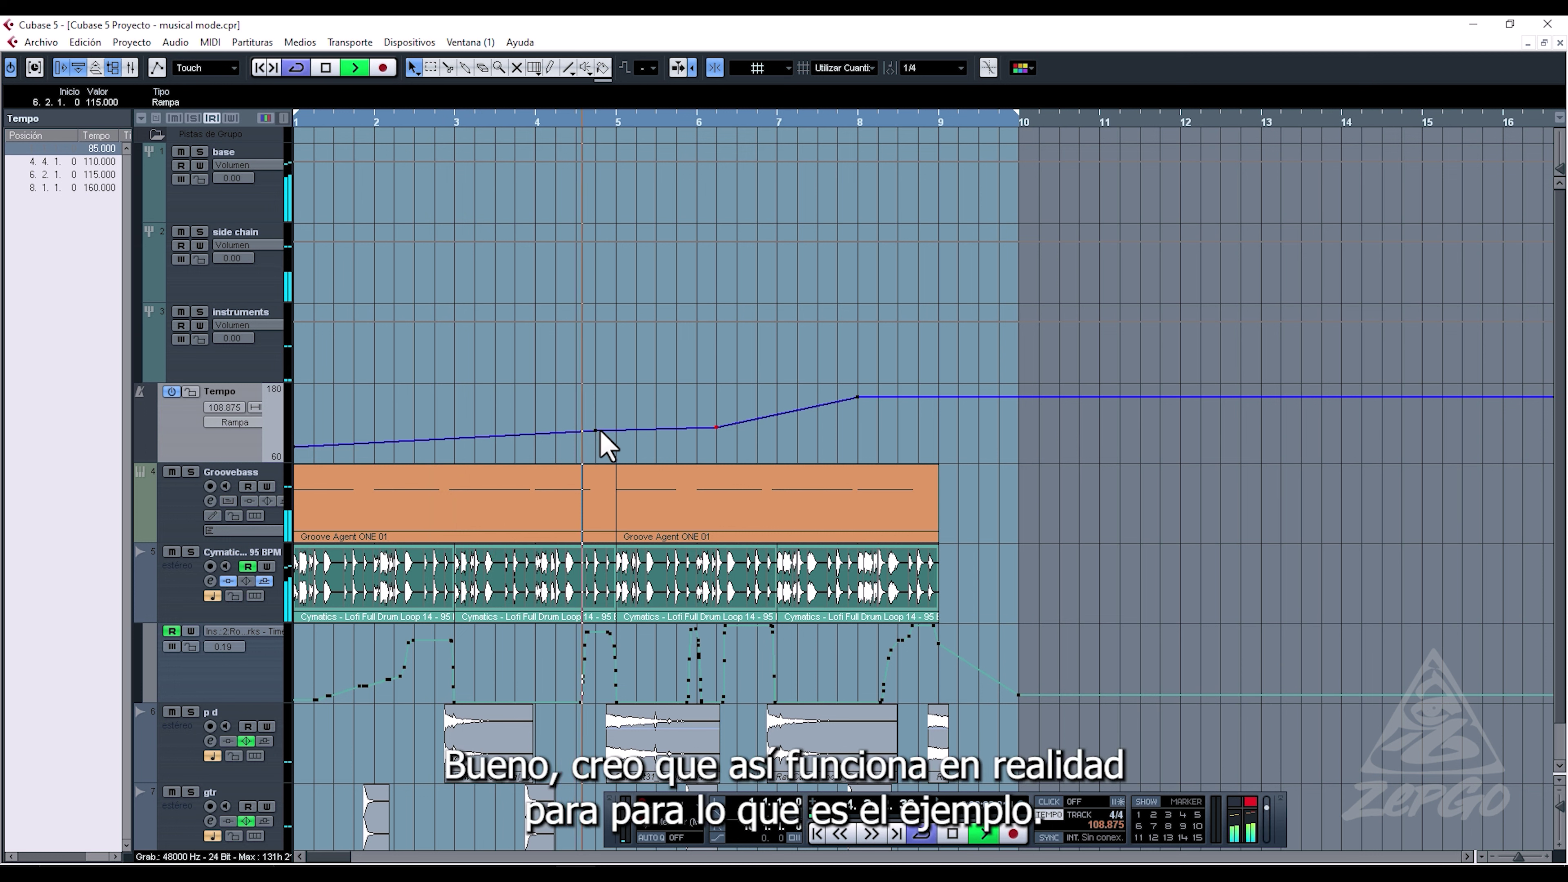
key(space)
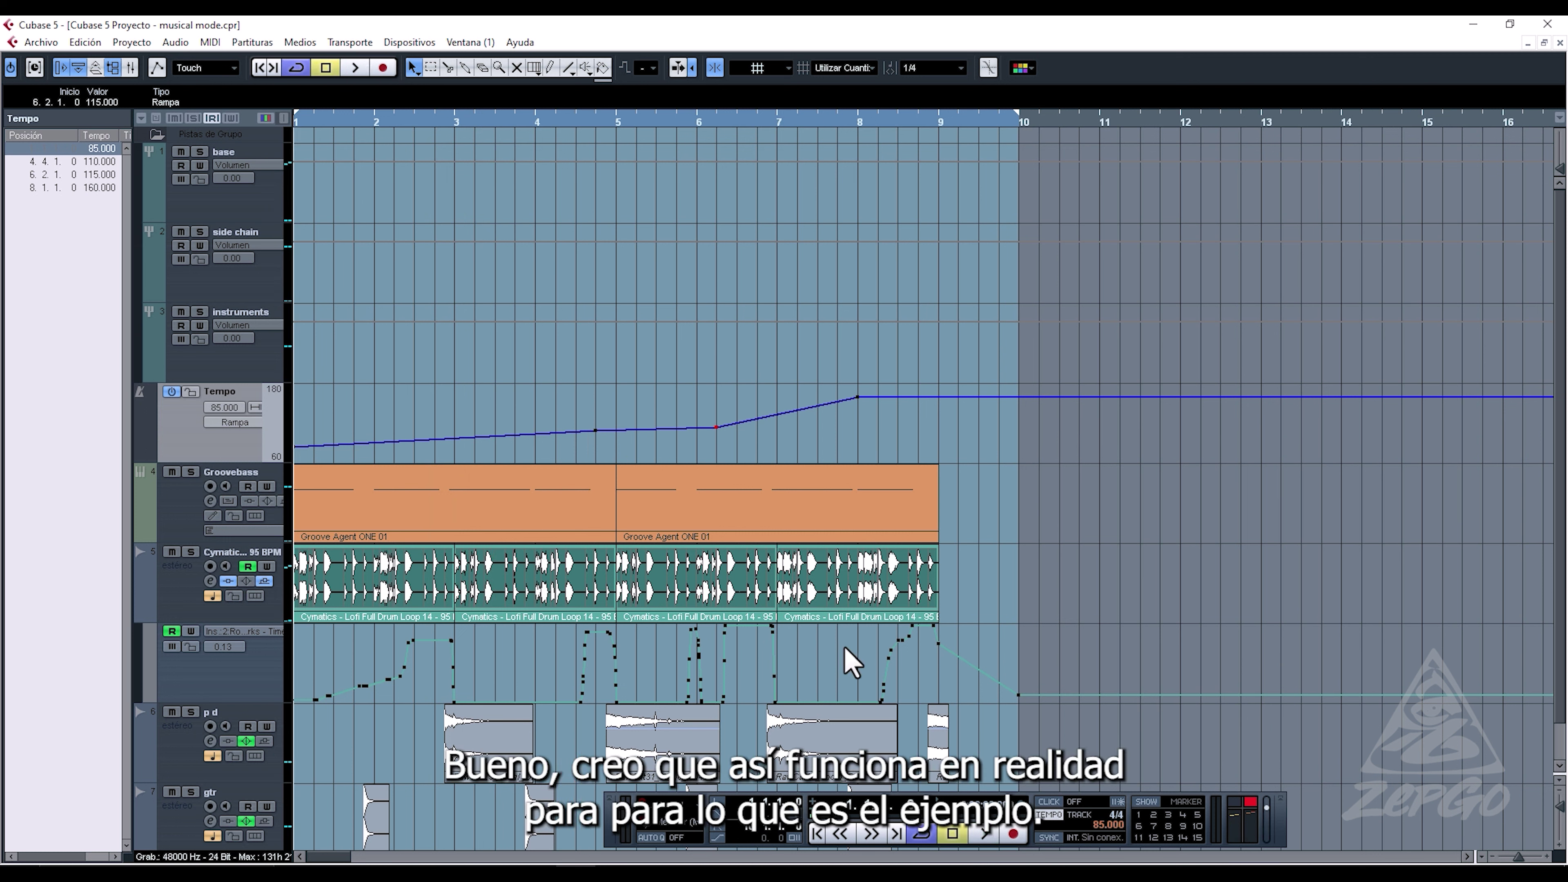
Step: Export the project to the Desktop as the MIDI file "MIDI Rap base1", including automation, inserts, sends and markers
click(41, 42)
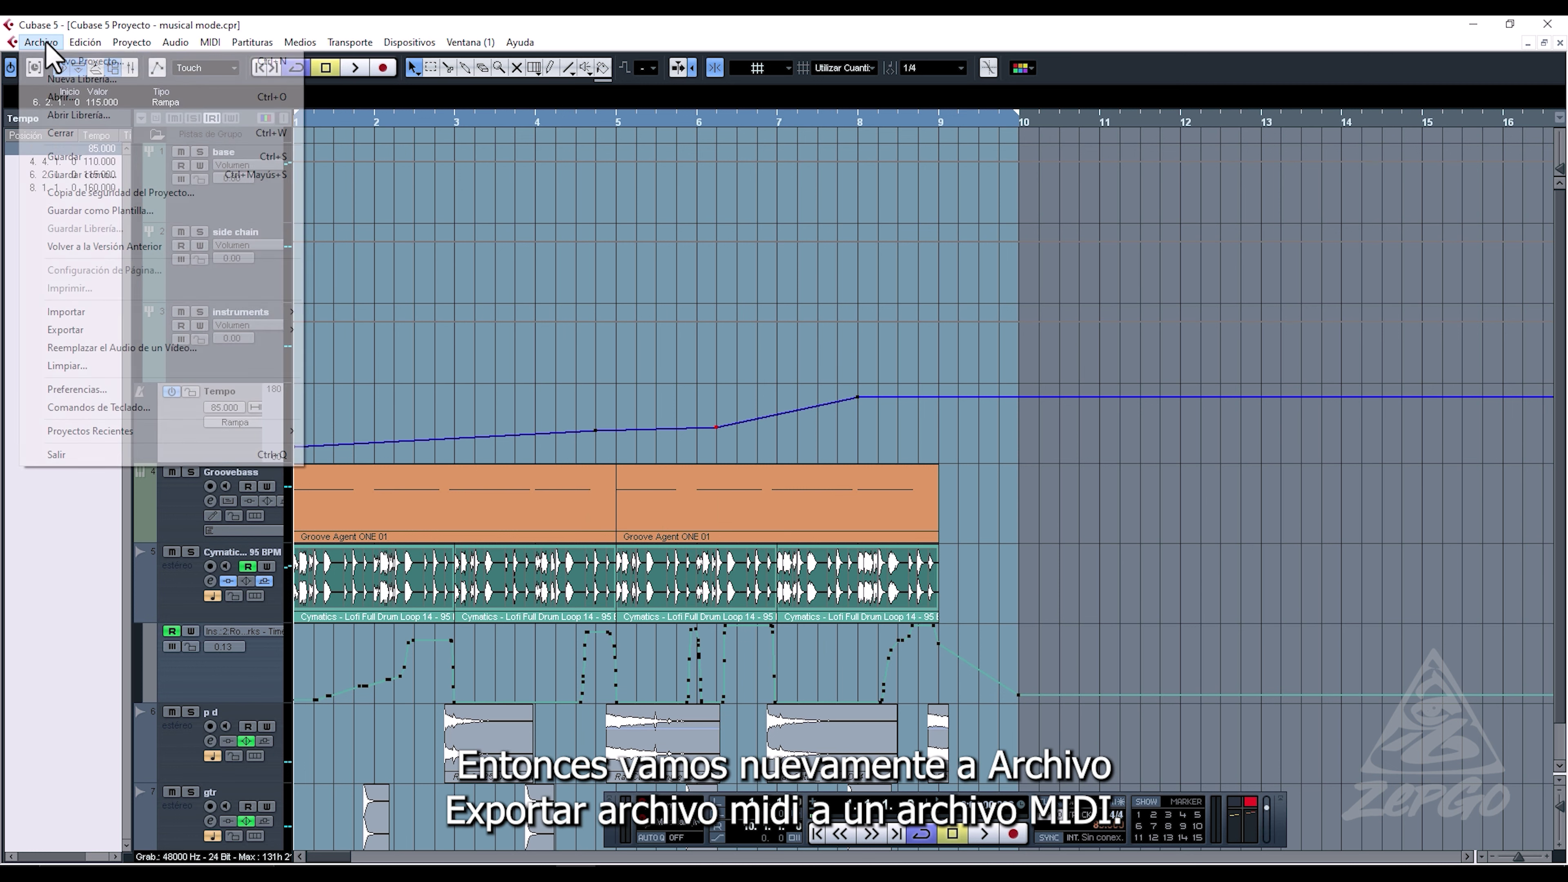
mouse_move(145, 312)
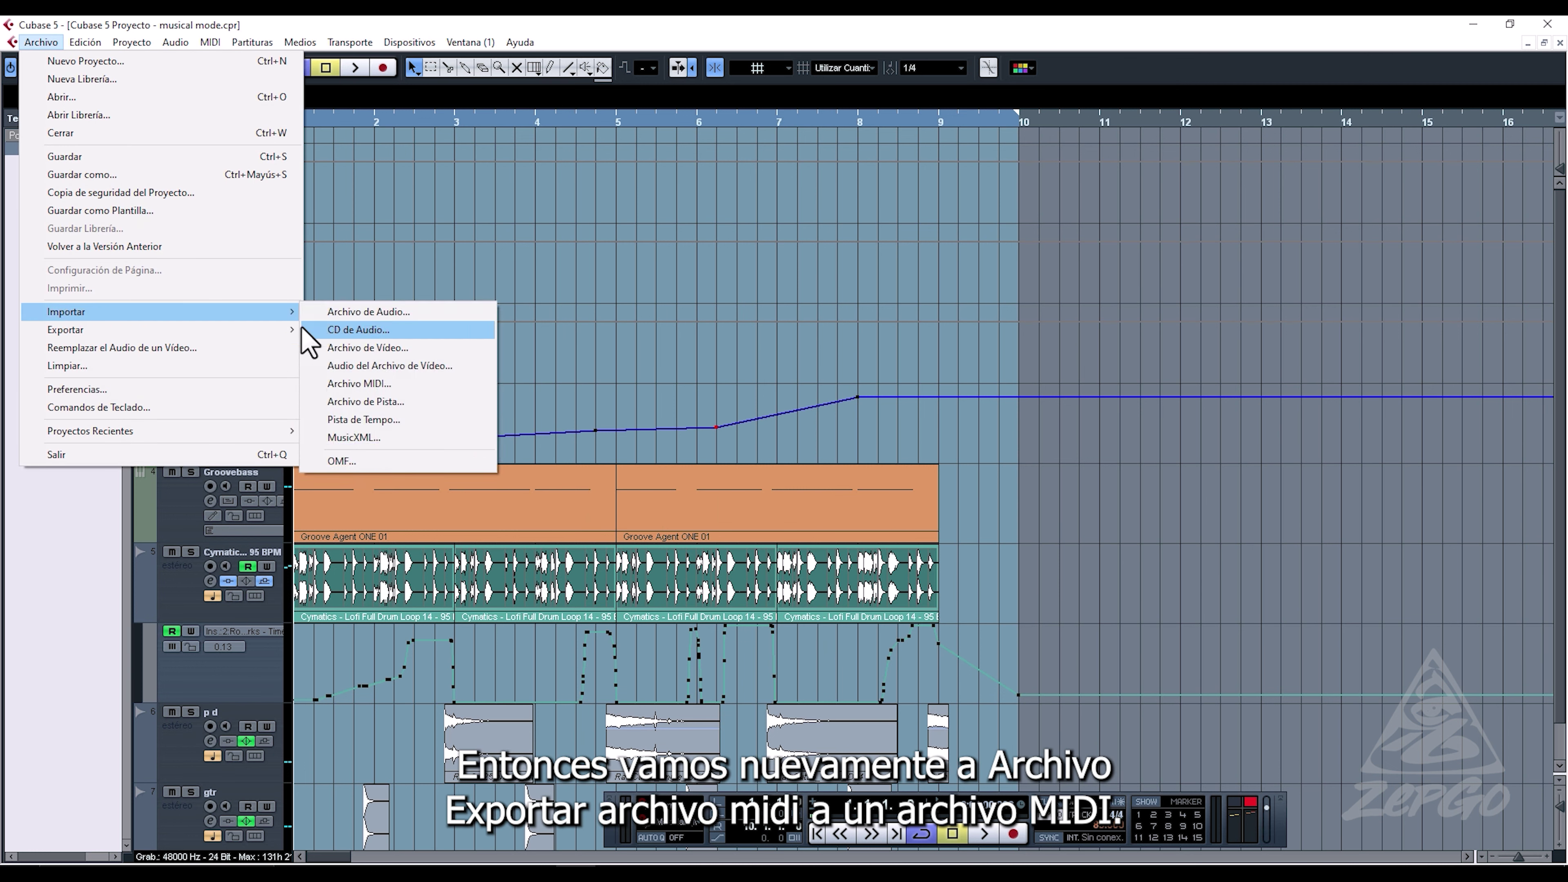
mouse_move(291, 330)
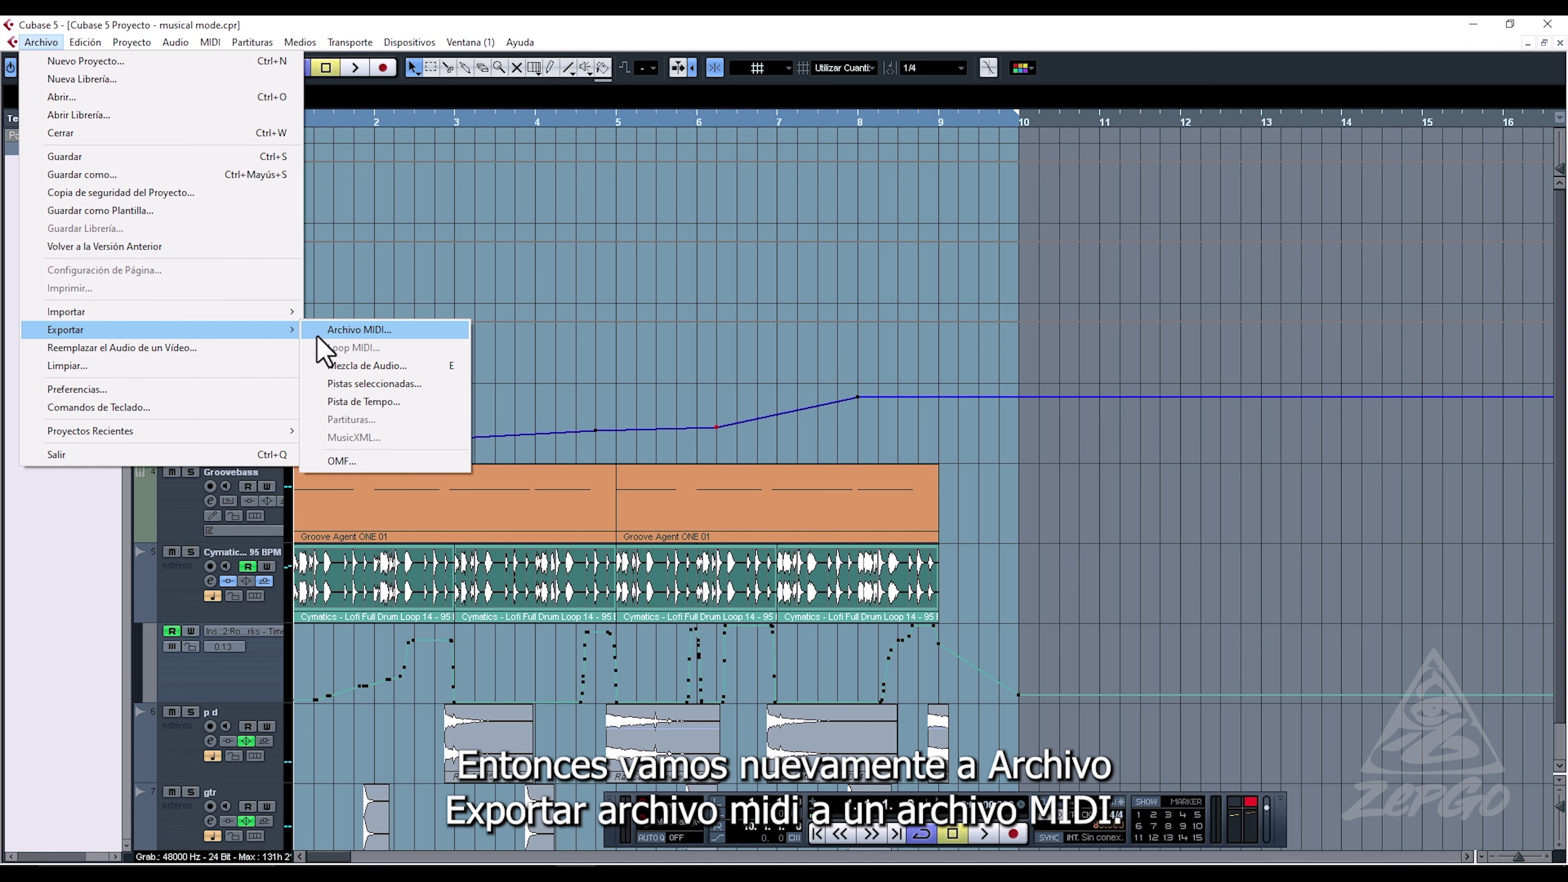
click(384, 334)
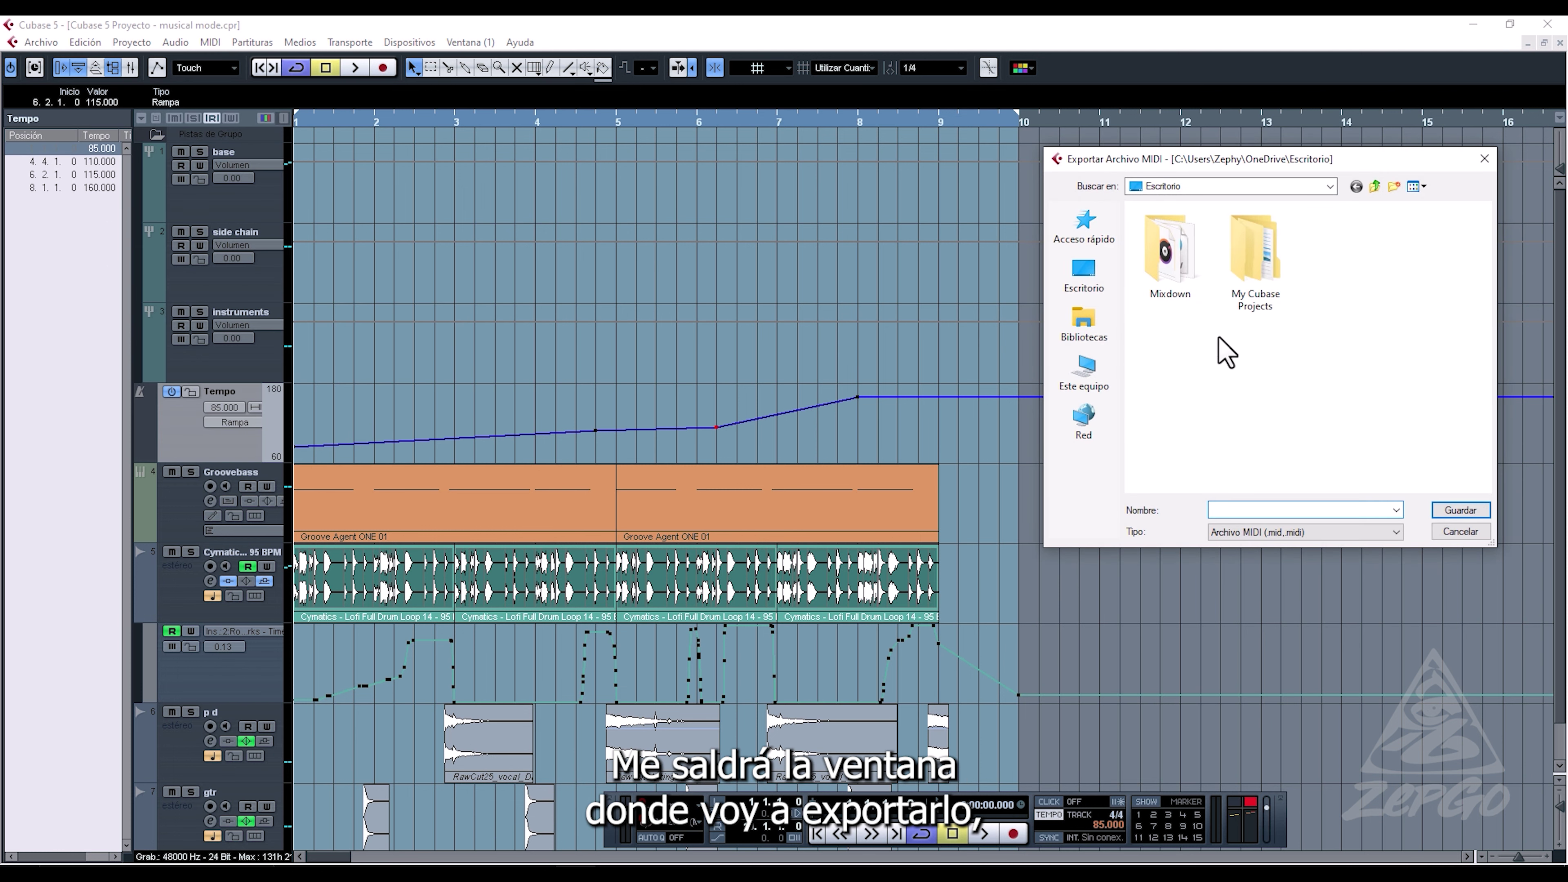
click(1104, 293)
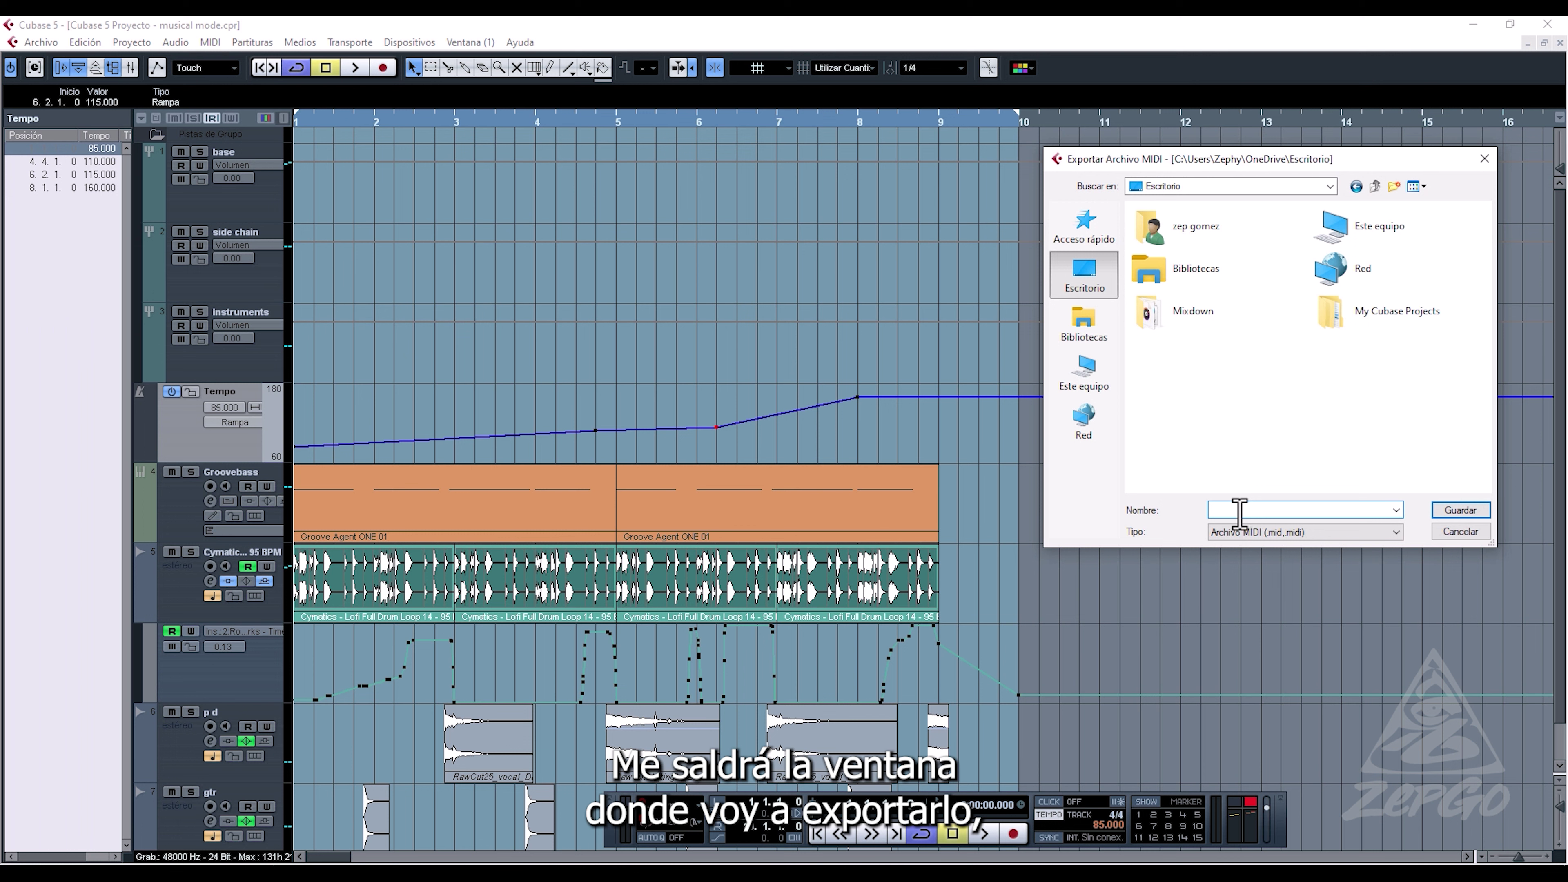
text(MIDI)
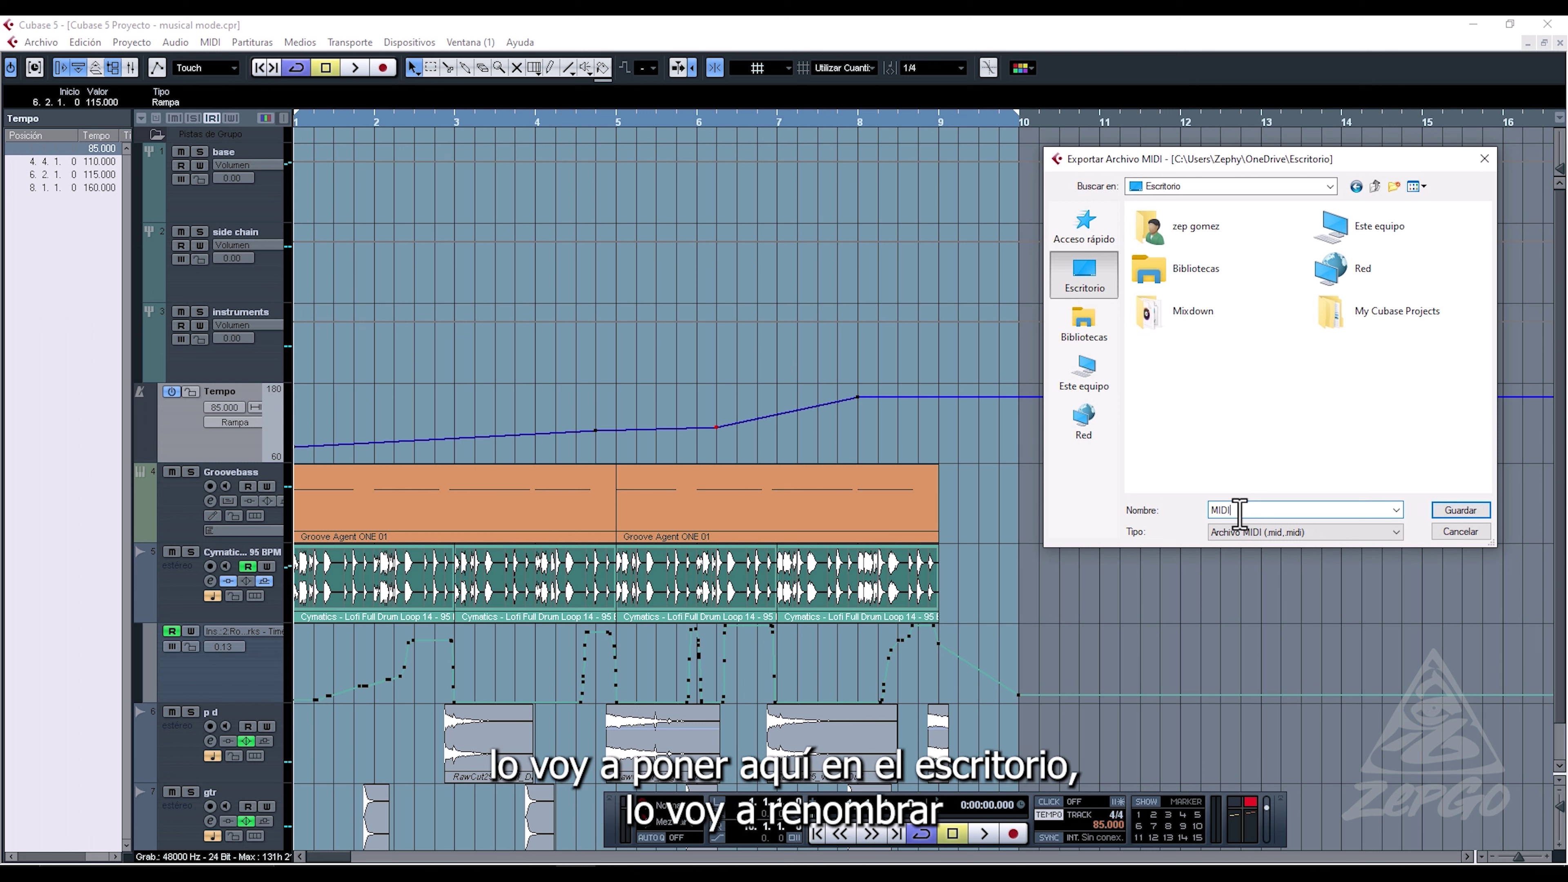
text( F)
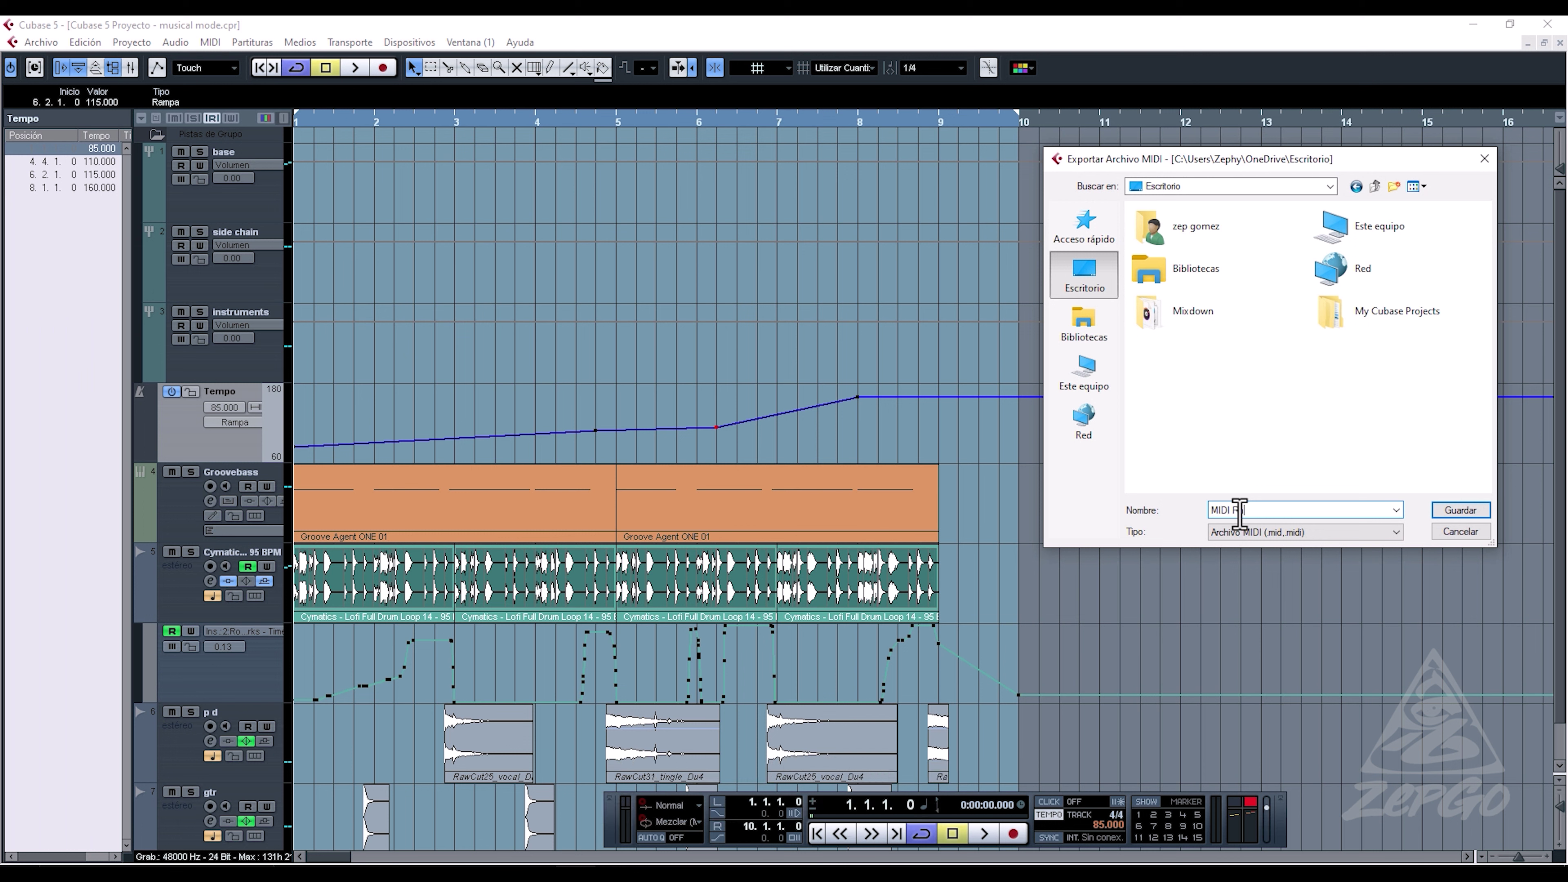
text(p base1)
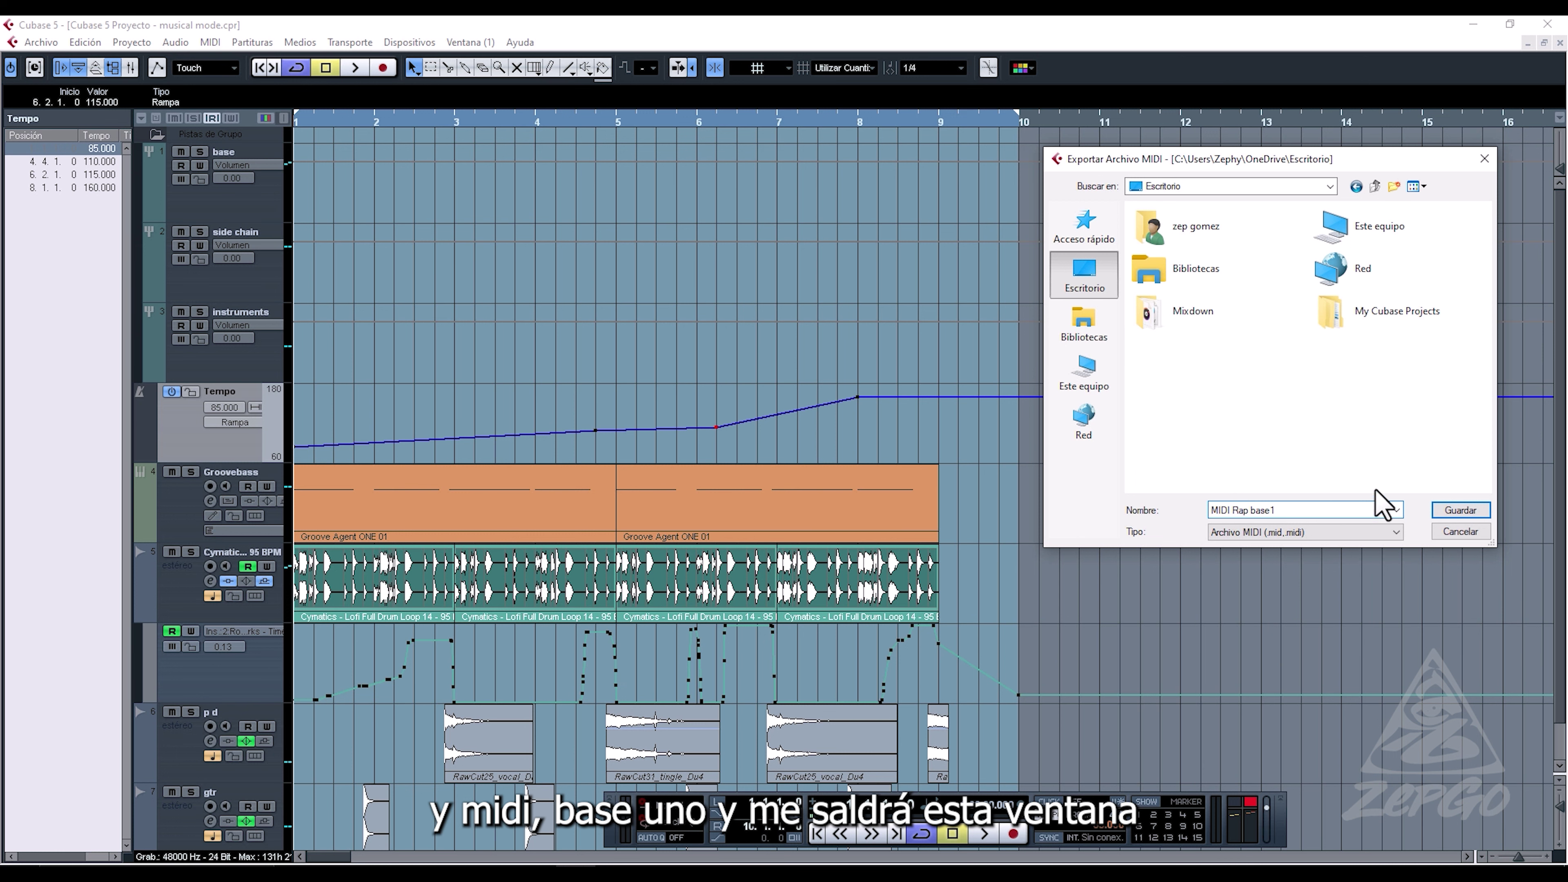
click(1460, 510)
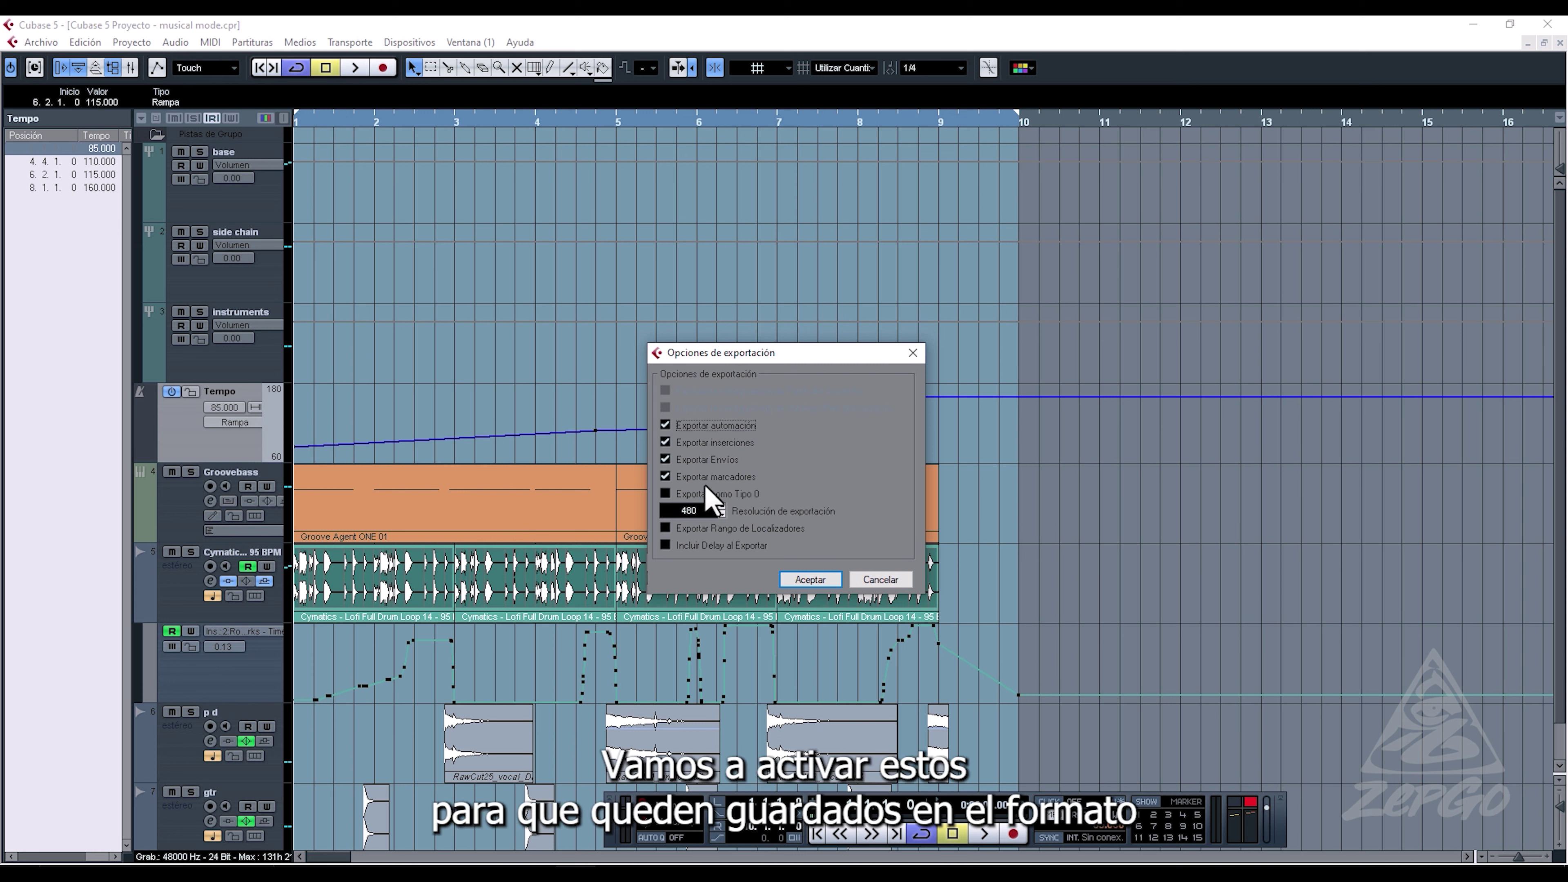
click(810, 580)
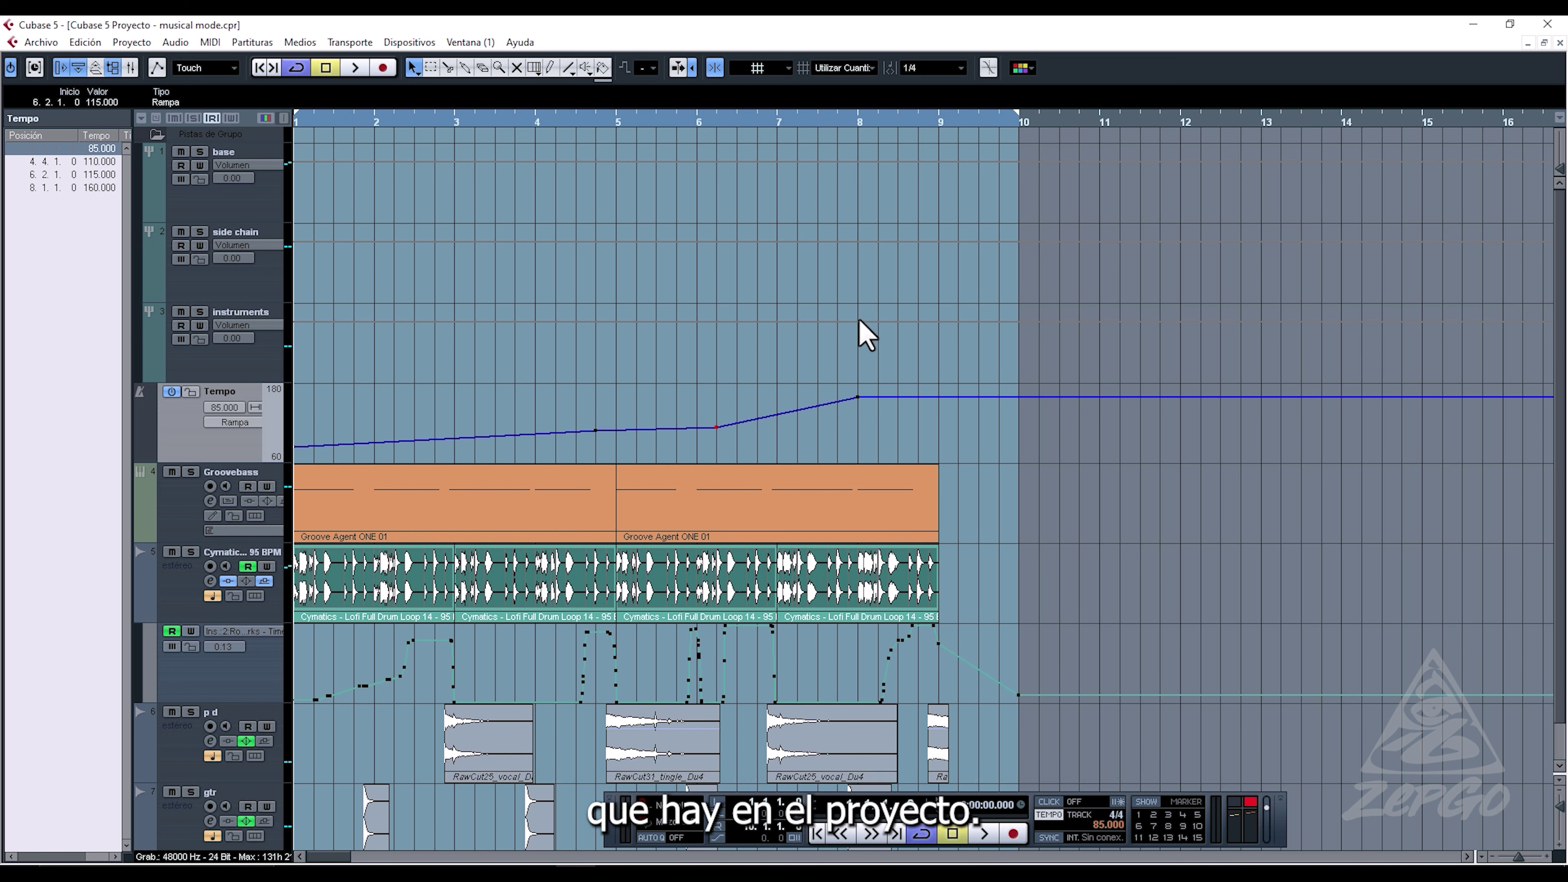
Step: Save and close the musical mode project, close MediaBay and minimize Cubase to reach the desktop
click(1561, 42)
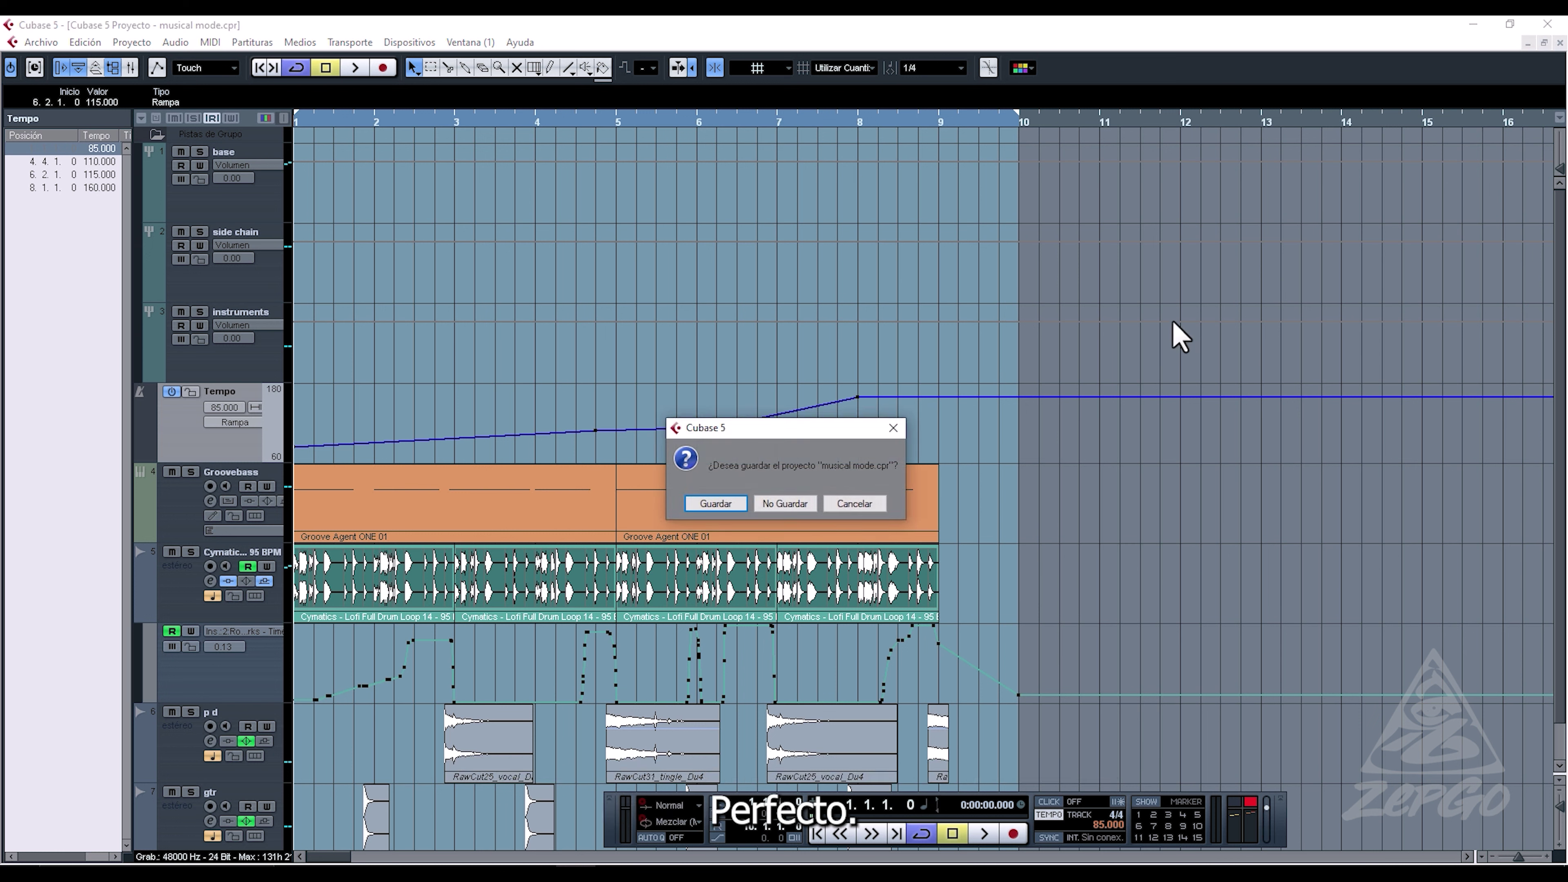
click(734, 504)
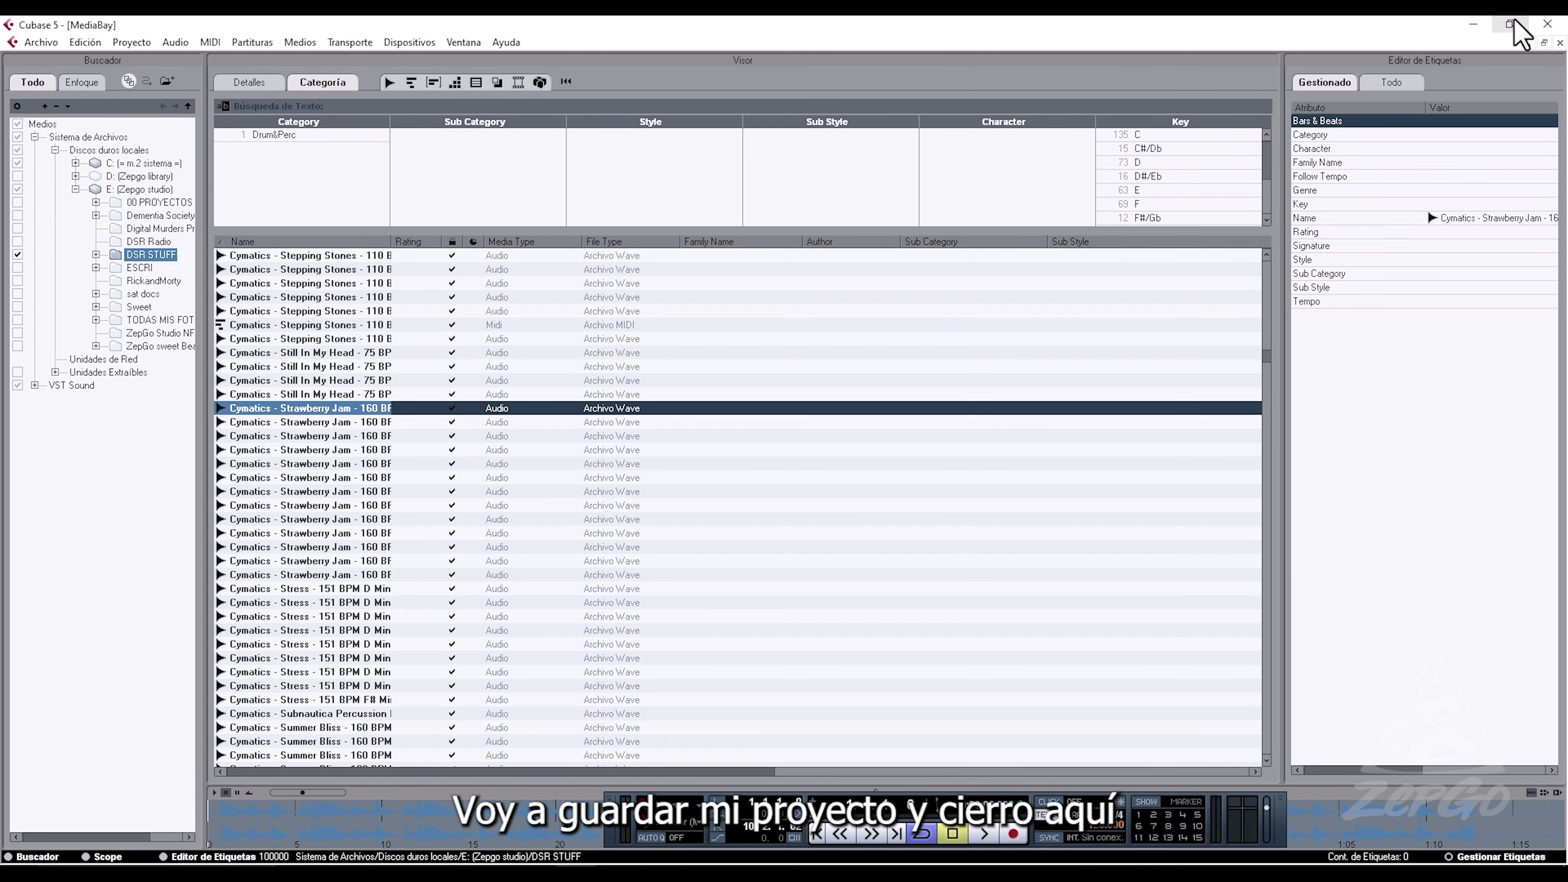
click(1560, 42)
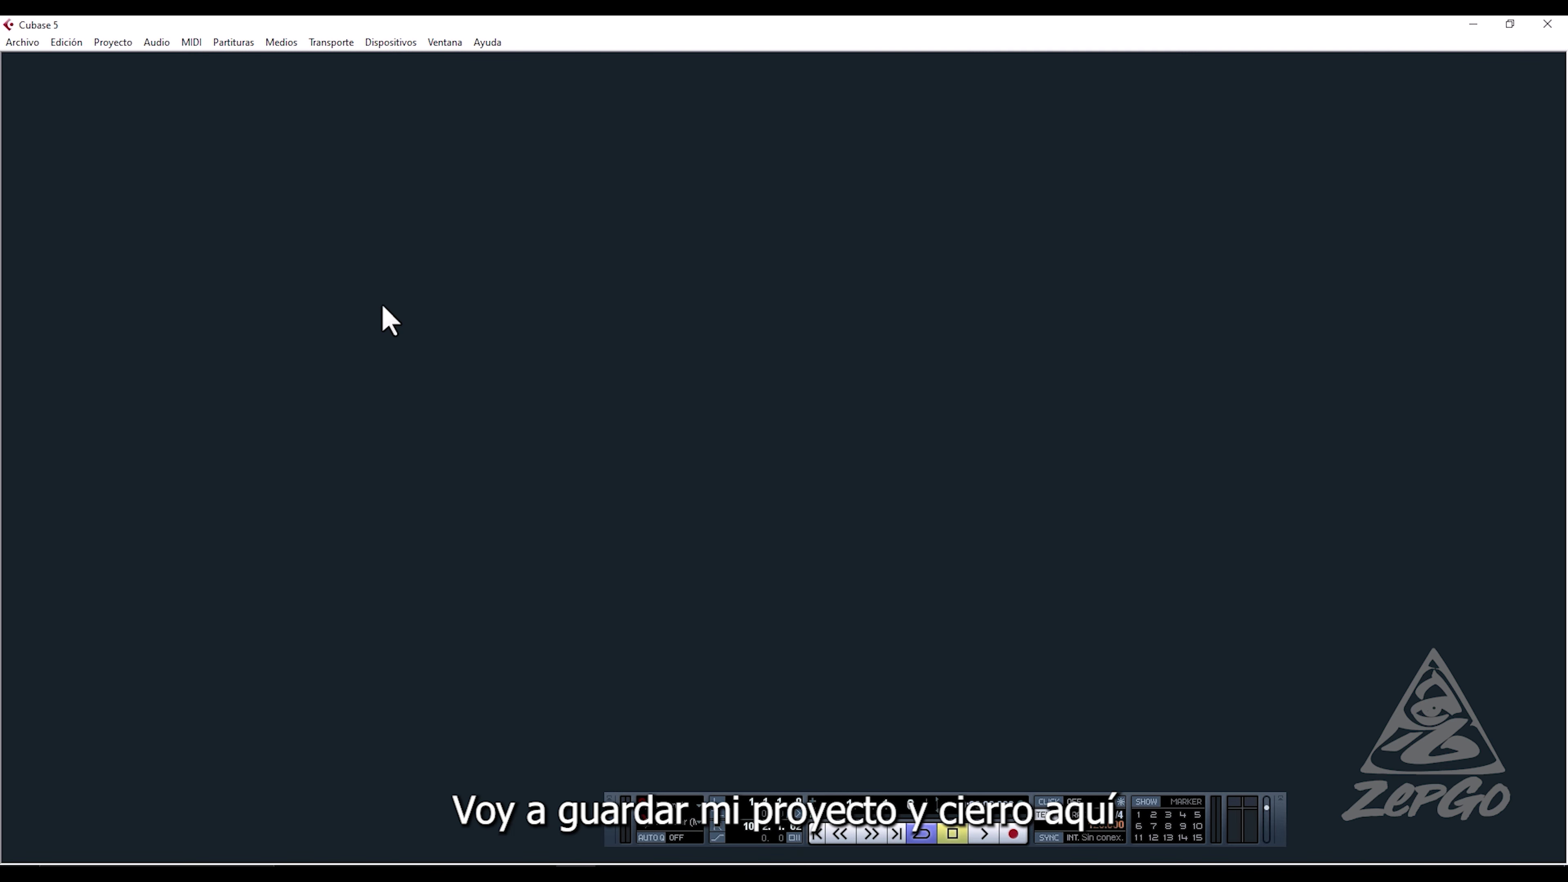
click(1479, 27)
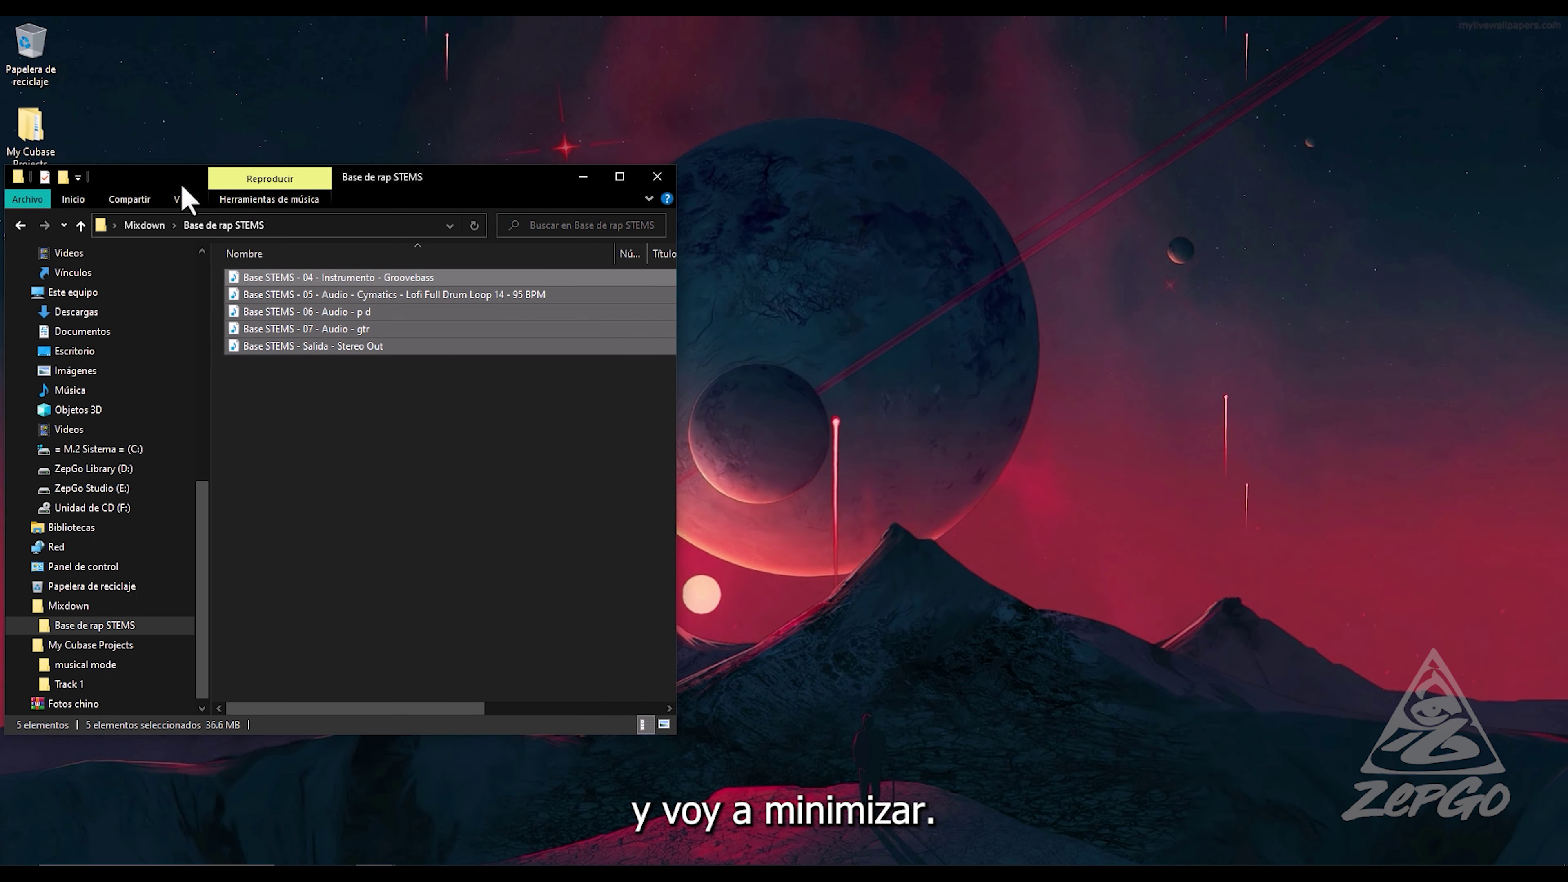
Step: Move the Base de rap STEMS folder window aside and drop the MIDI Rap base1 file from the desktop into Cubase
drag(181, 187, 293, 116)
drag(29, 624, 435, 270)
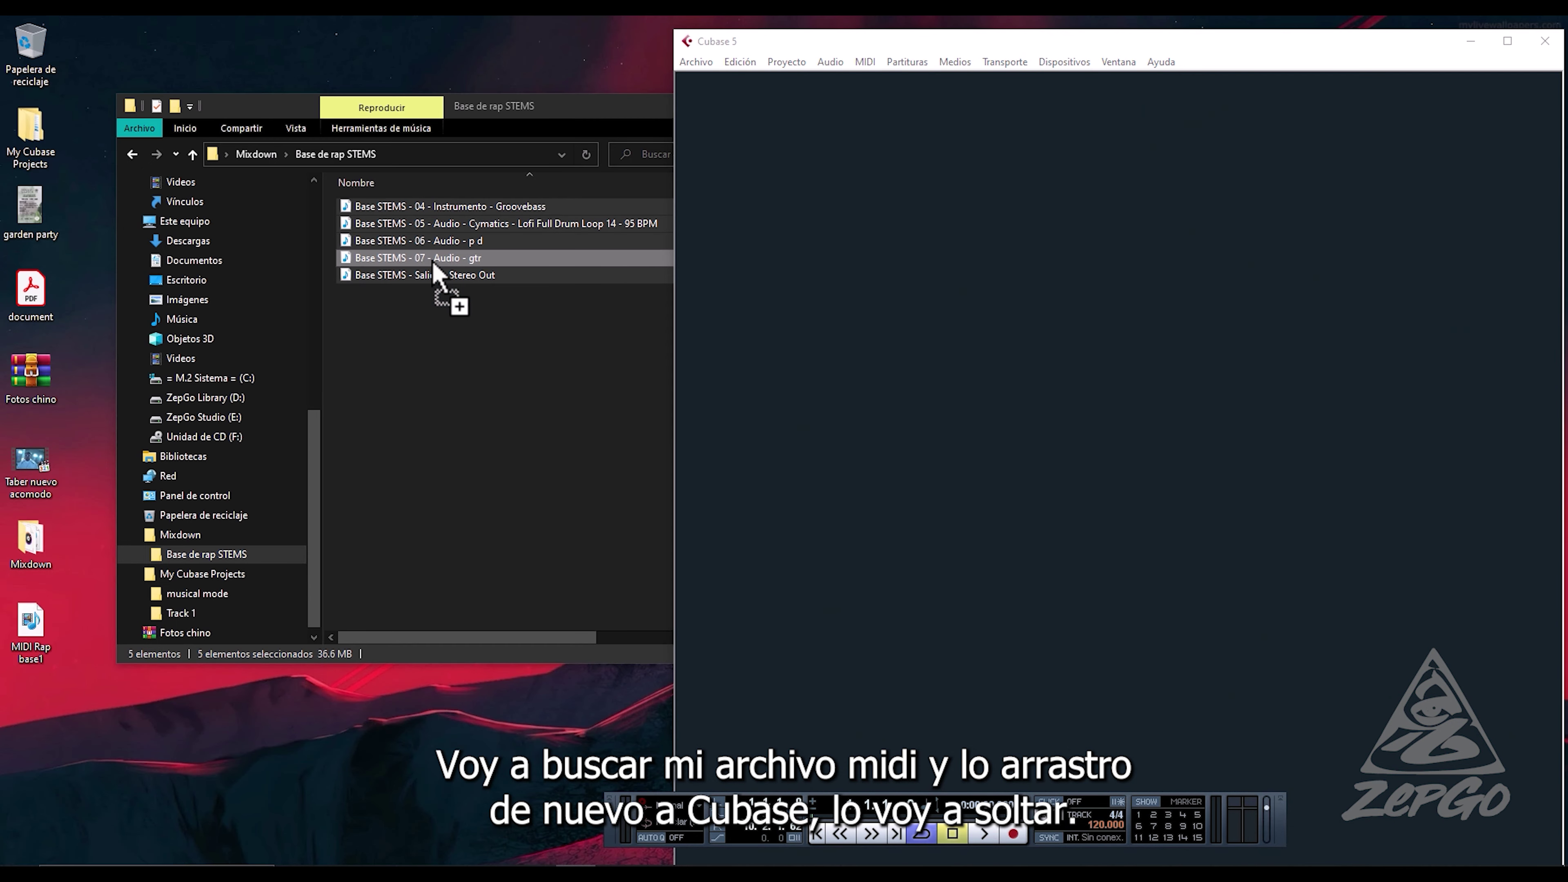
drag(441, 291, 644, 441)
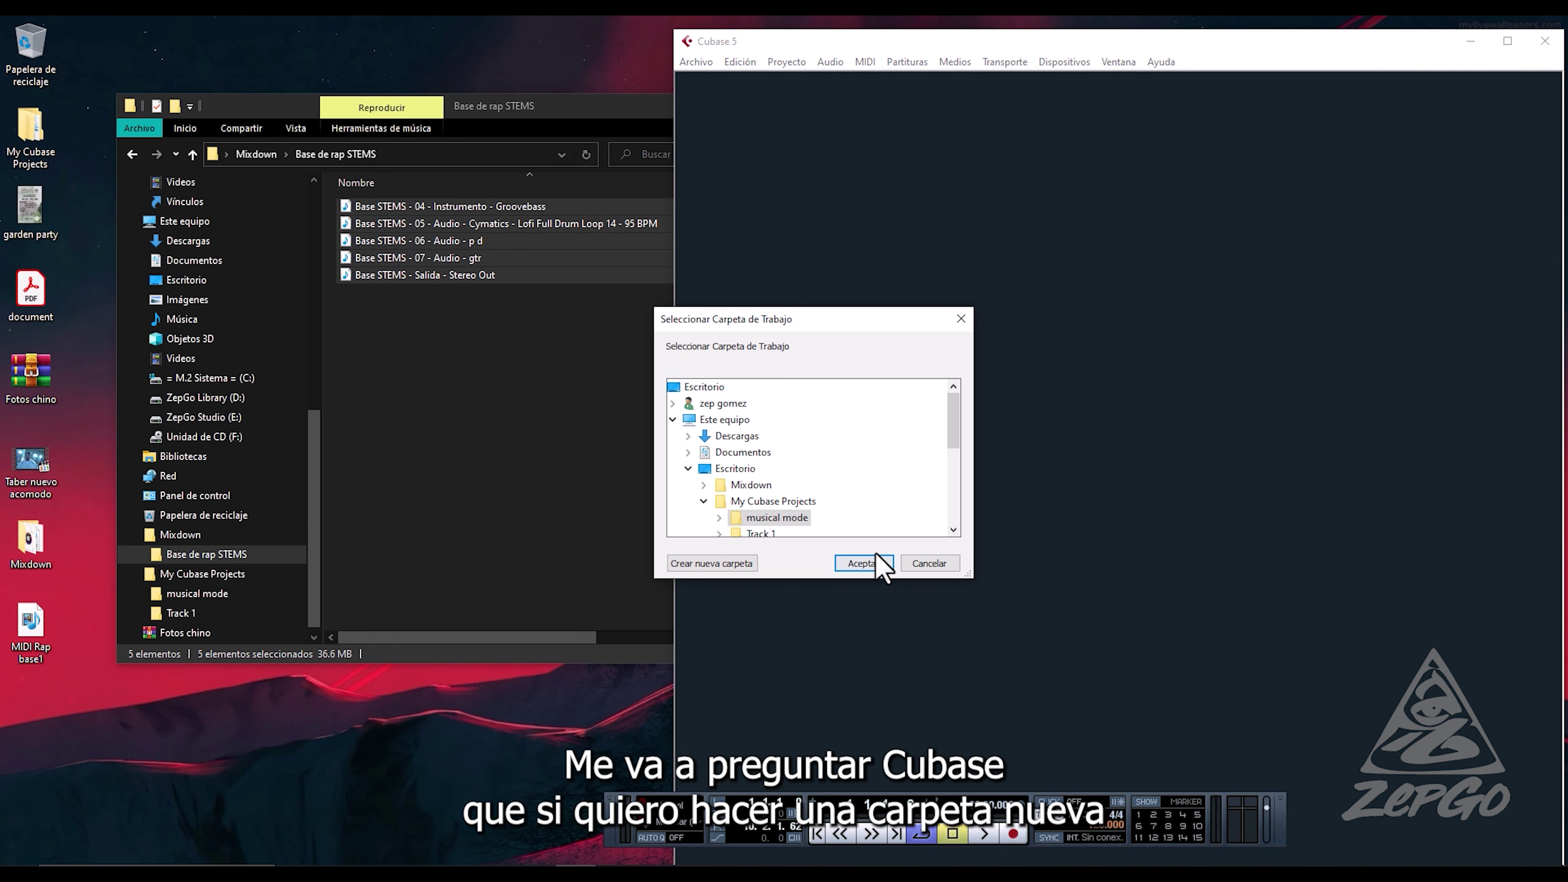
Step: Create the folder "midi prueba" inside My Cubase Projects and accept it as the new project's working folder
scroll(783, 531, down, 1)
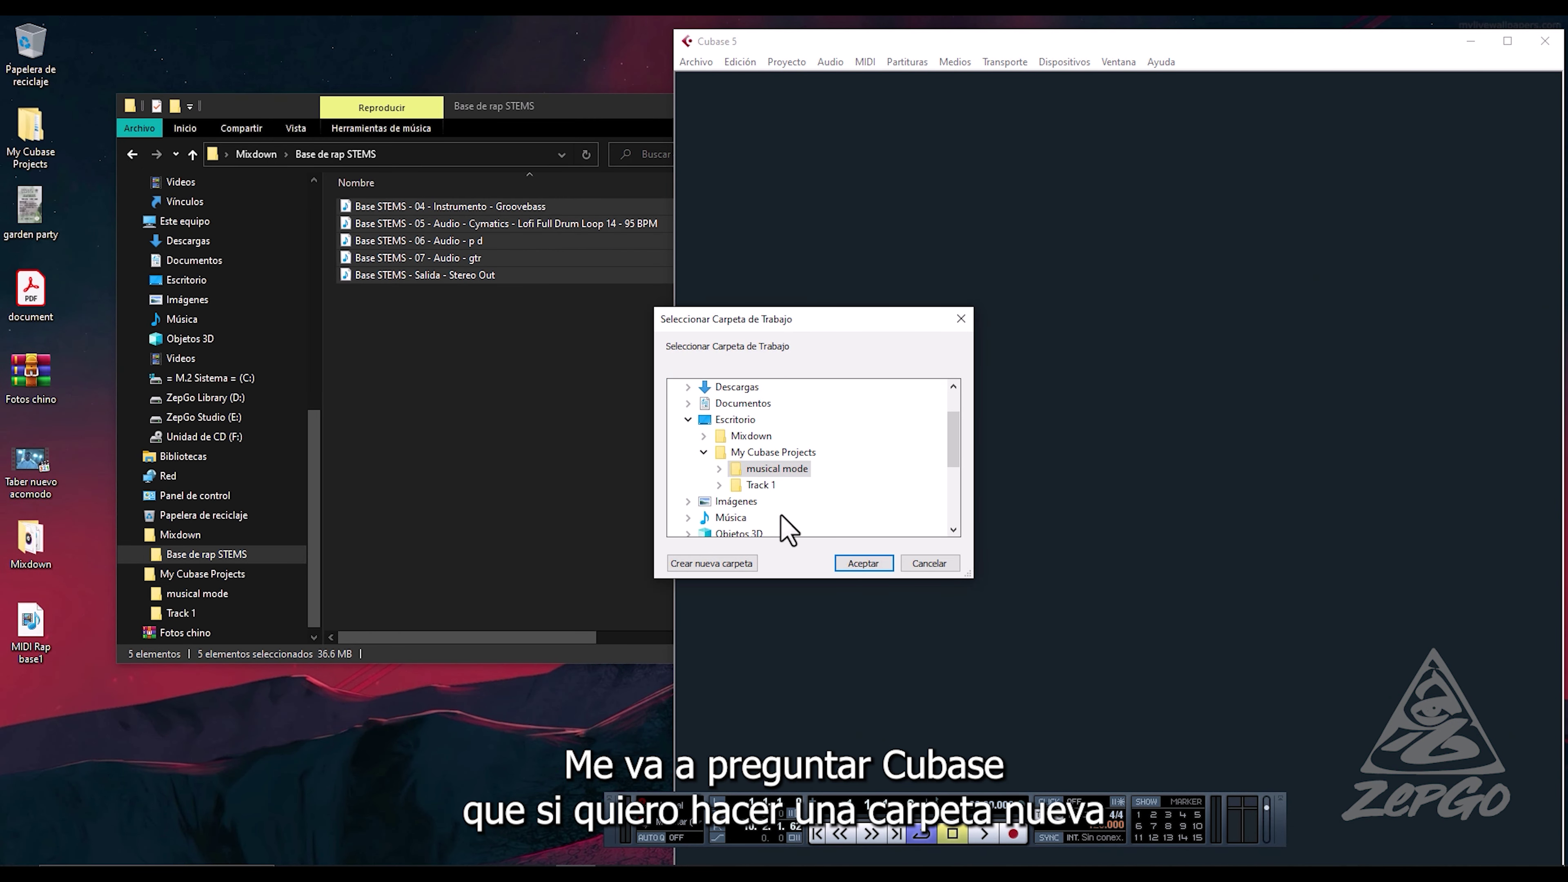
click(750, 452)
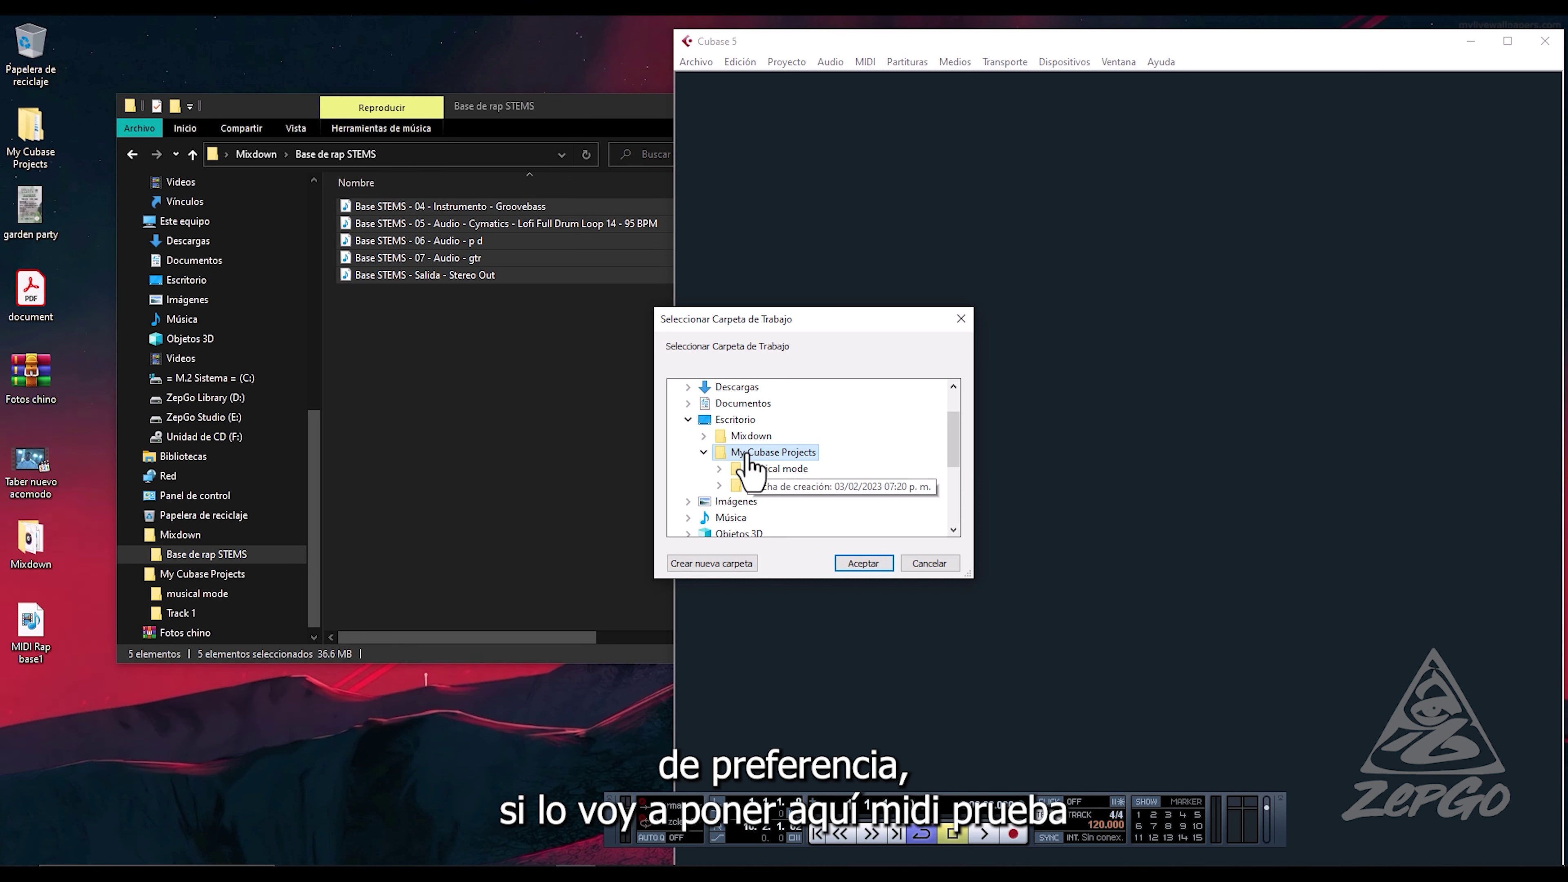
click(712, 563)
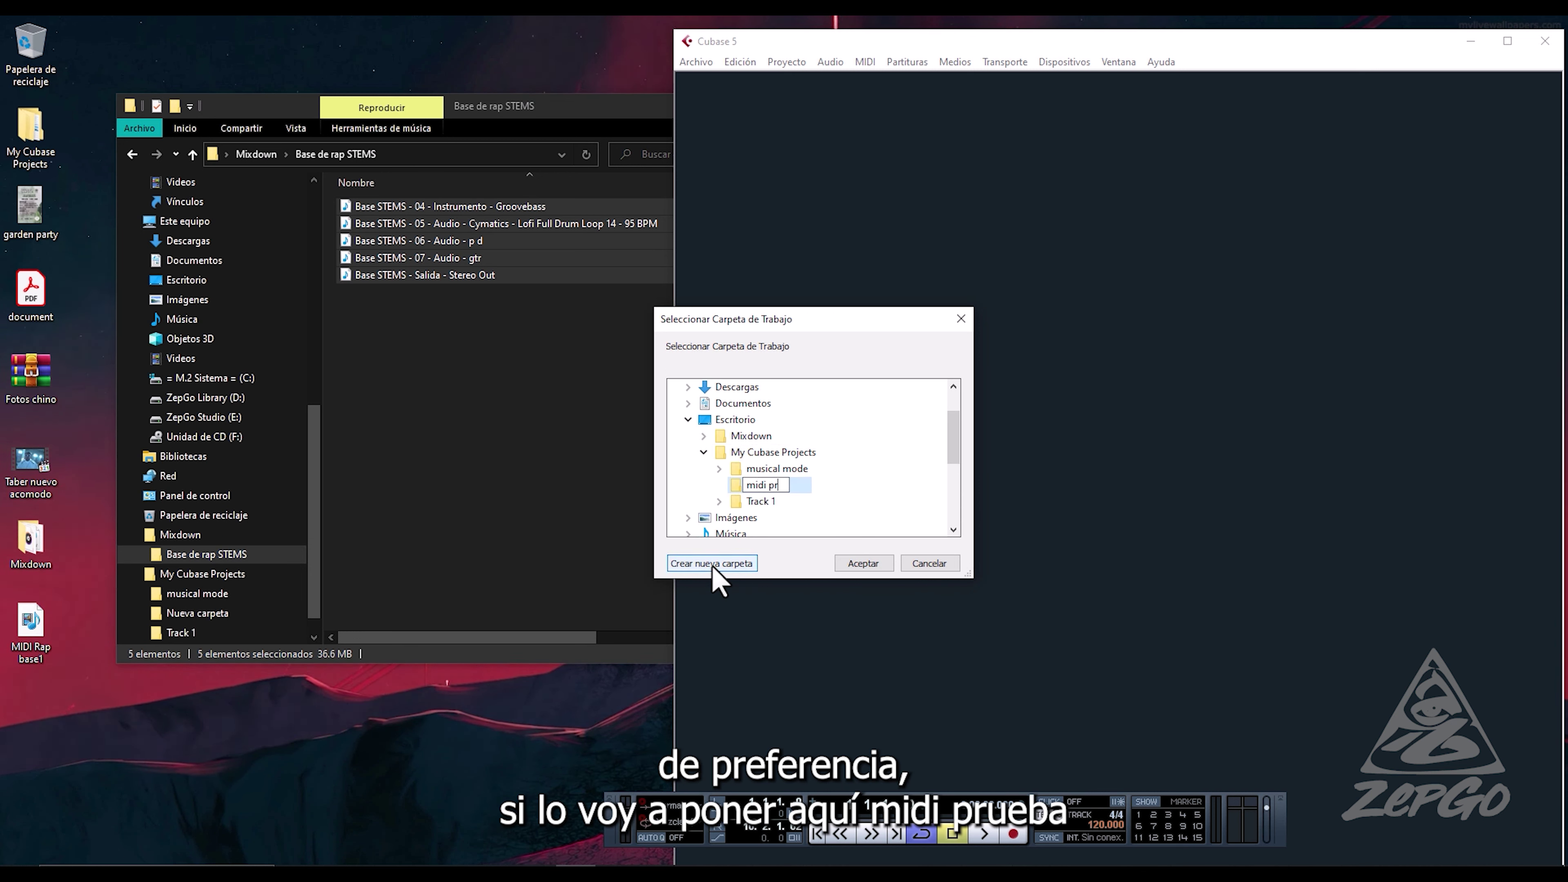
text(midi prueba)
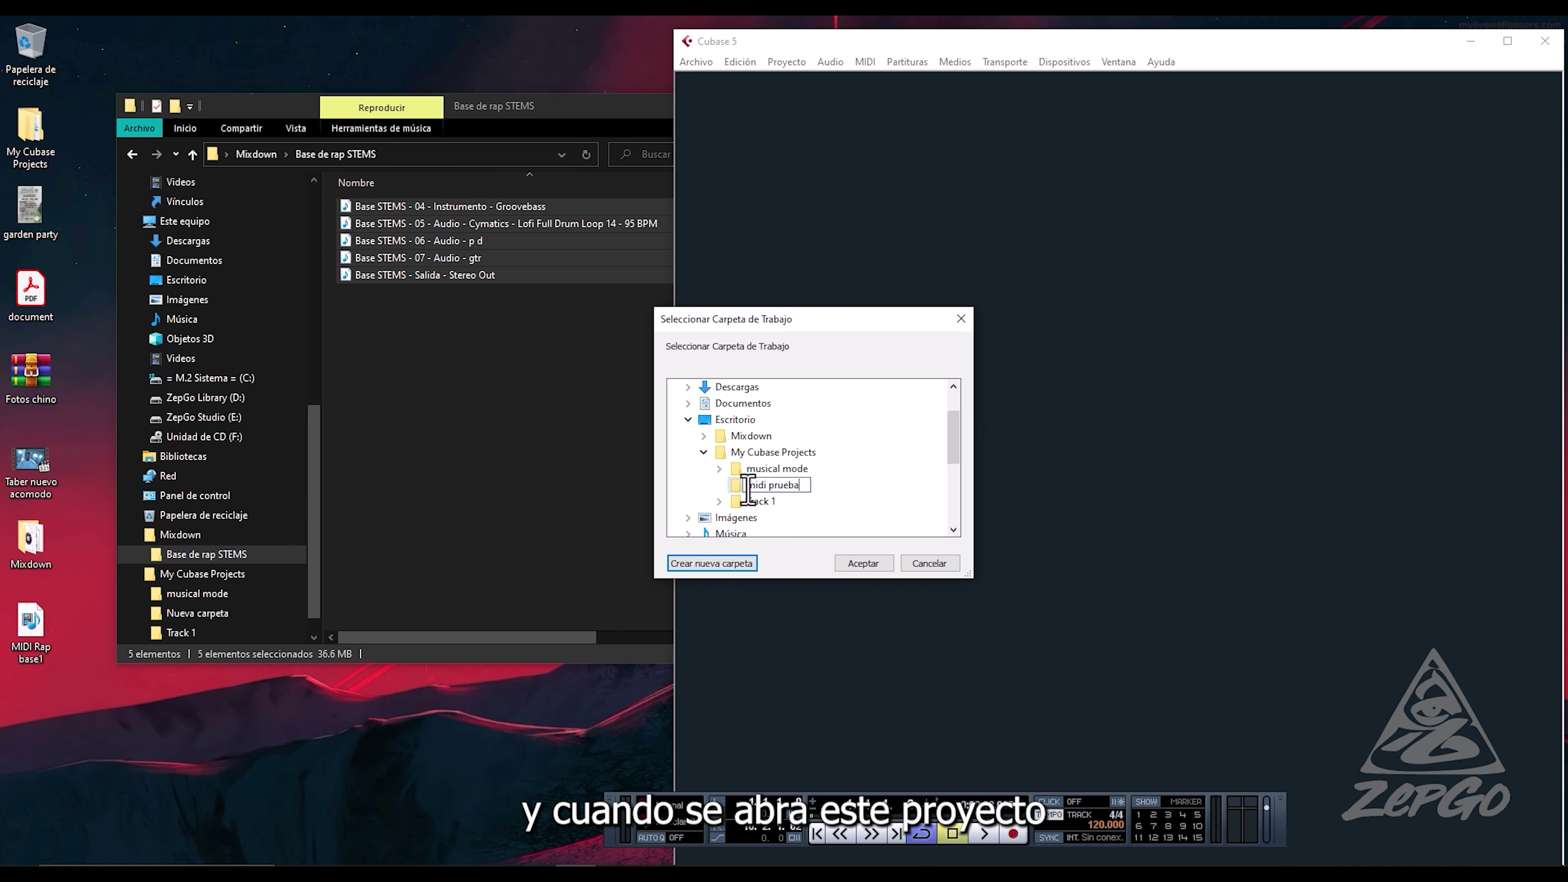
key(Return)
click(852, 565)
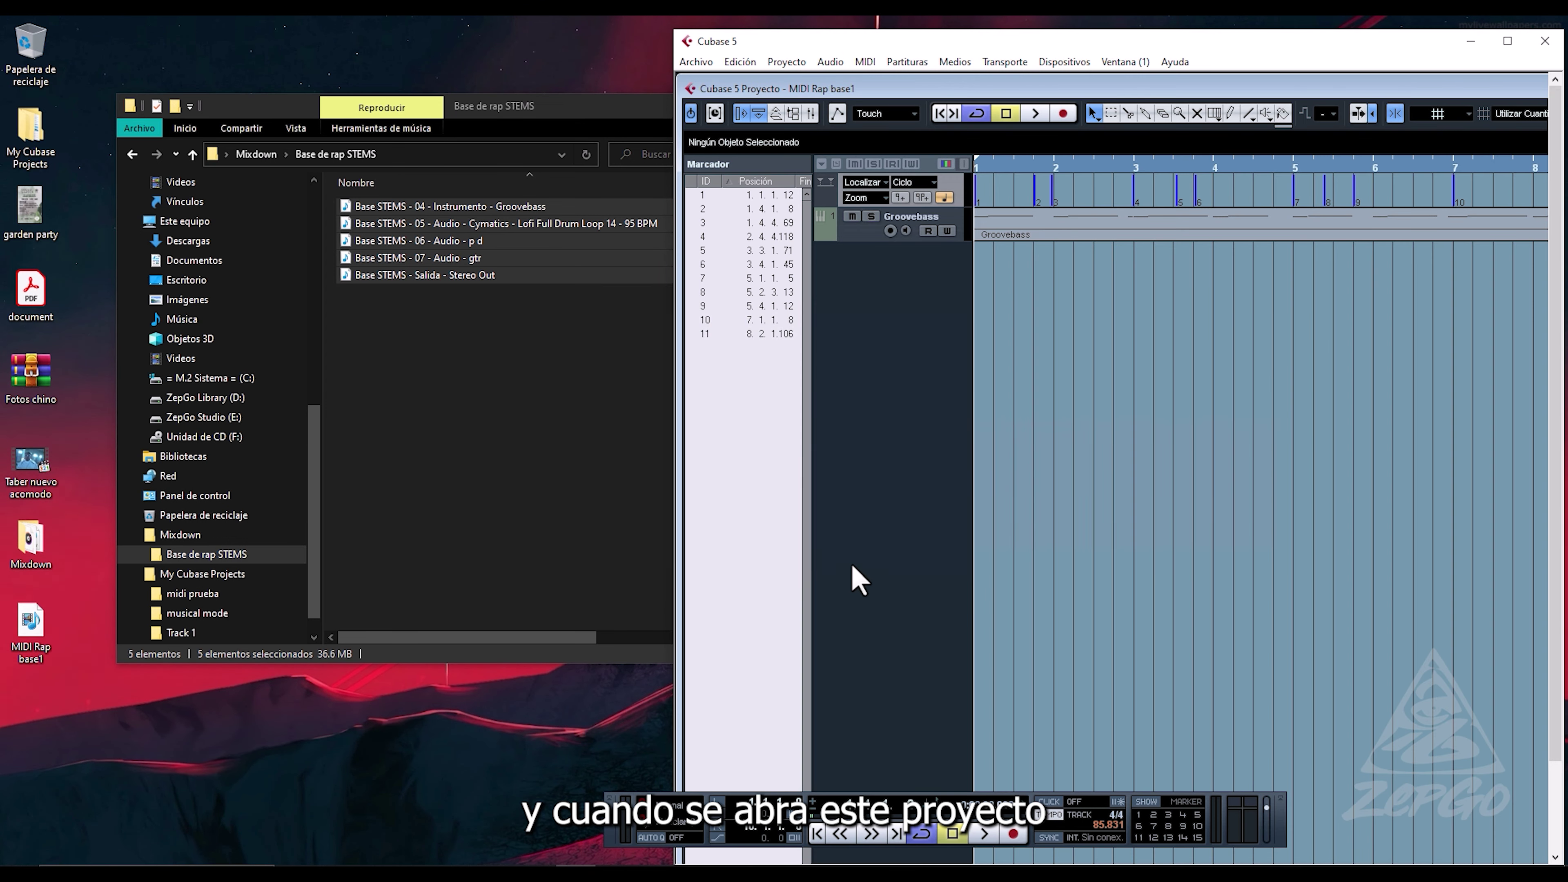
Step: Maximize the Cubase window and add a tempo track below the Groovebass track in the imported project
click(1508, 41)
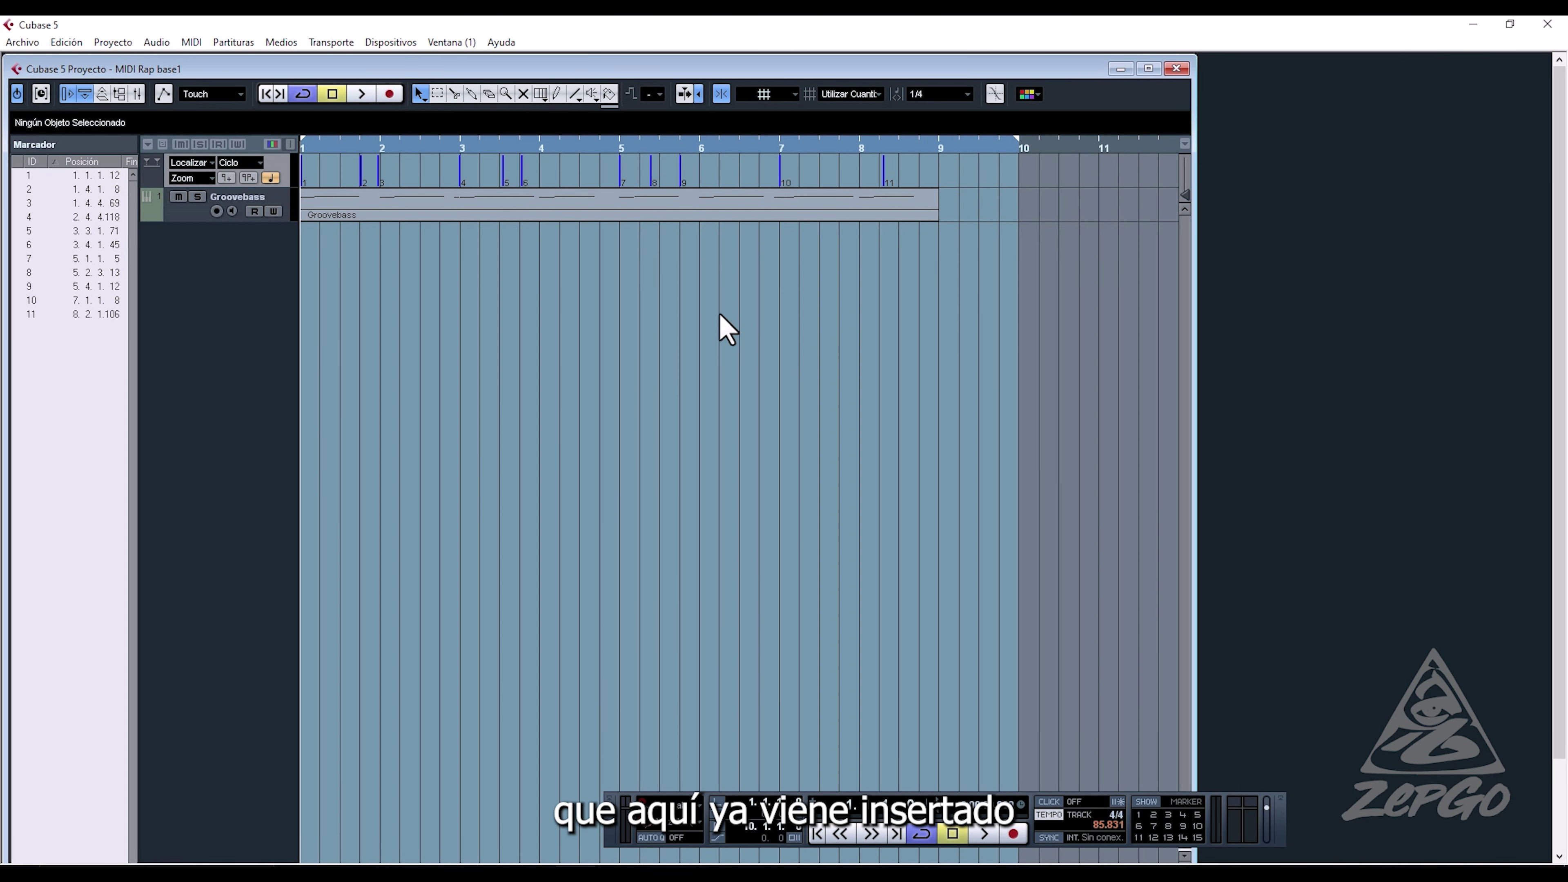
drag(318, 147, 274, 162)
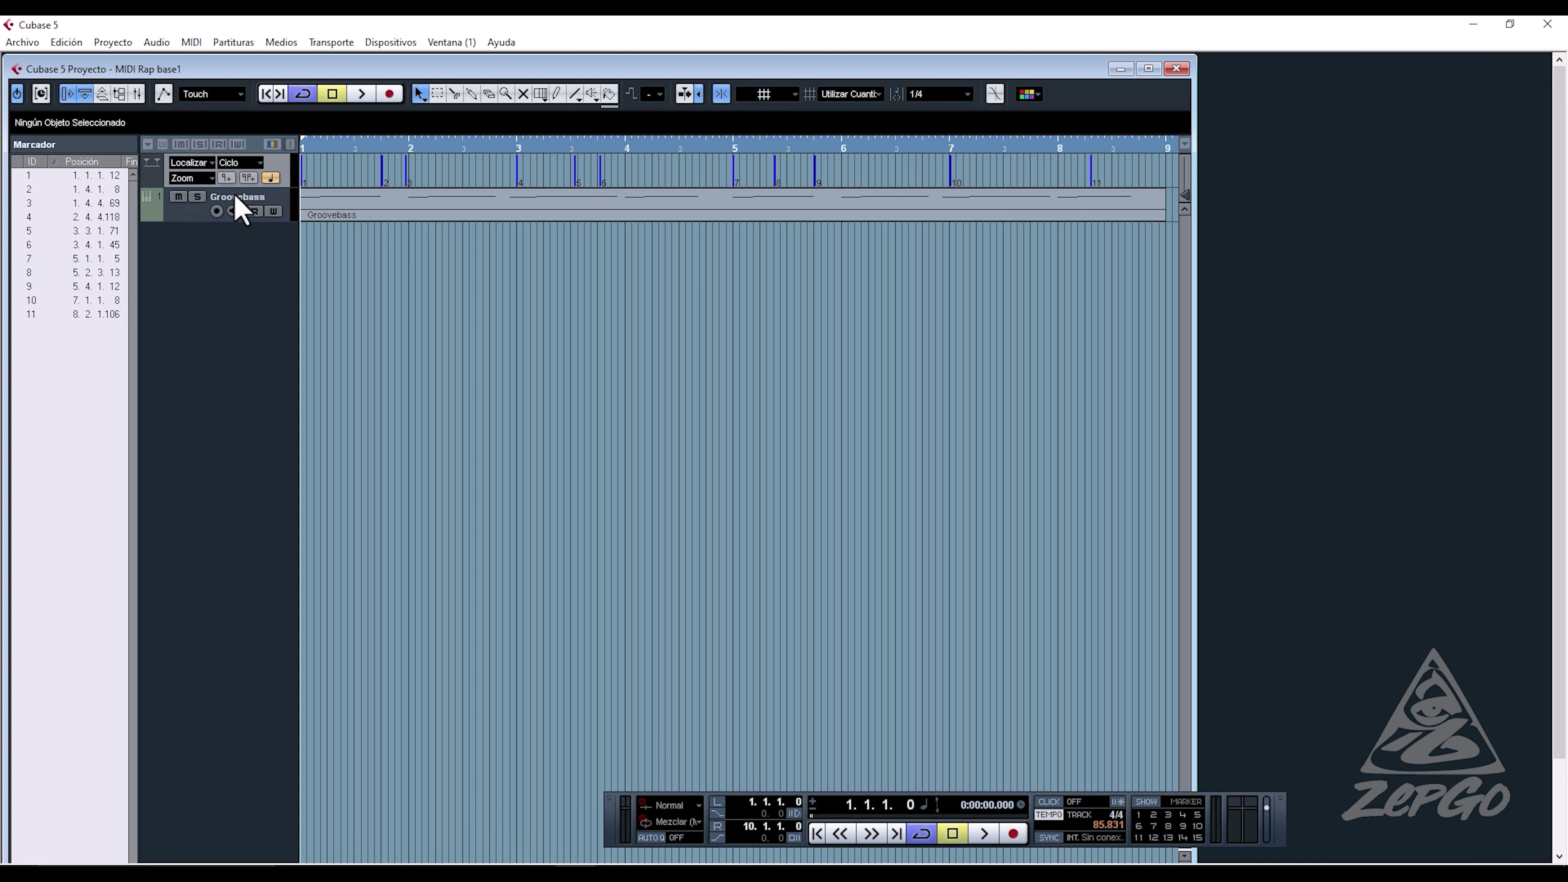
click(272, 213)
right_click(270, 248)
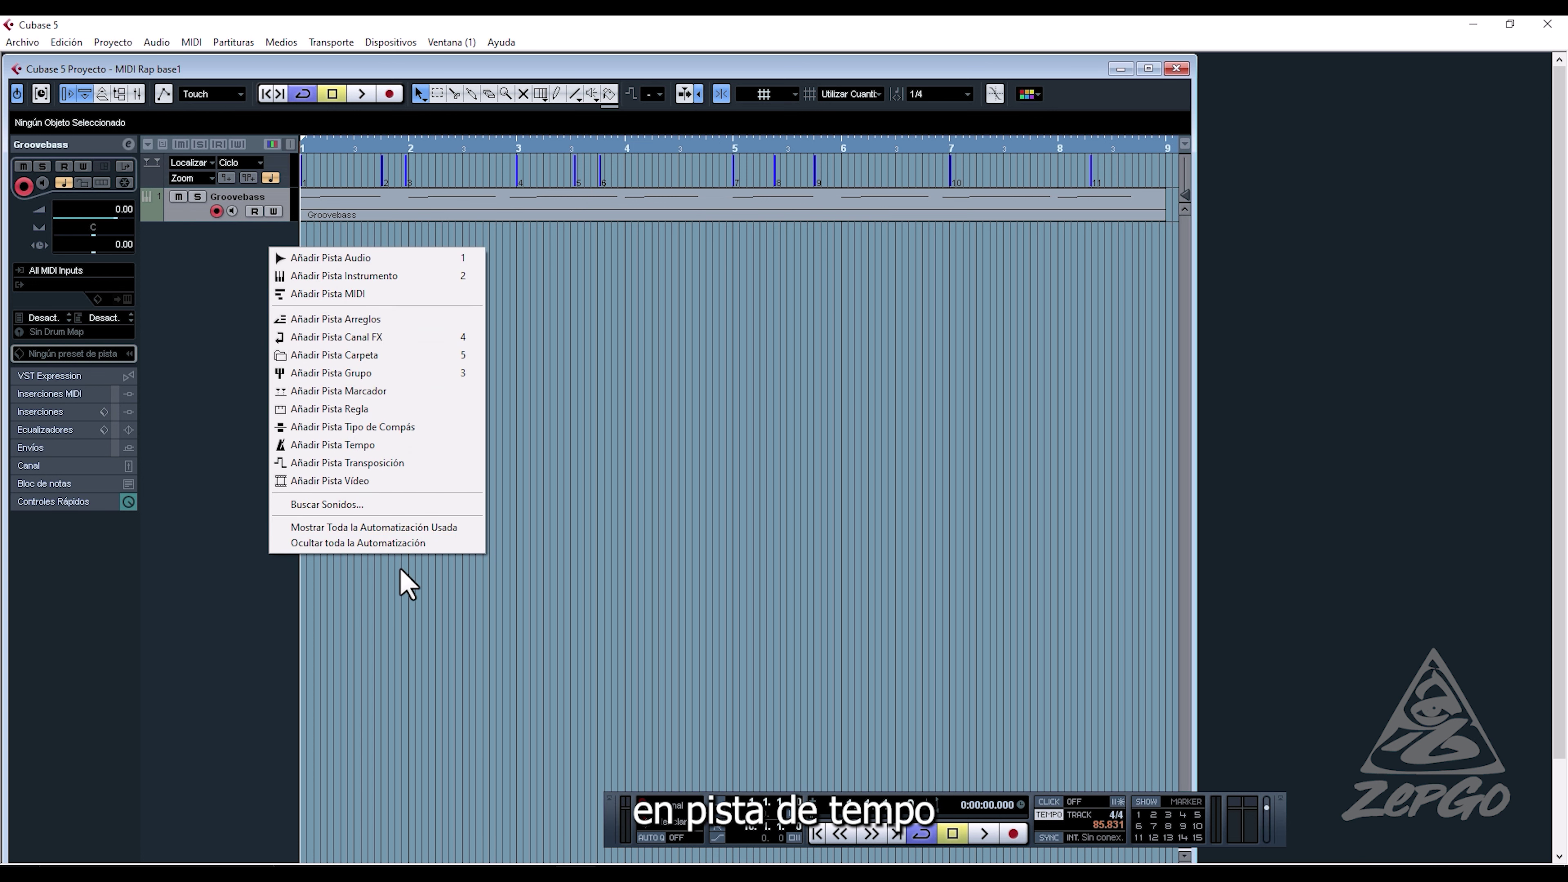
click(394, 447)
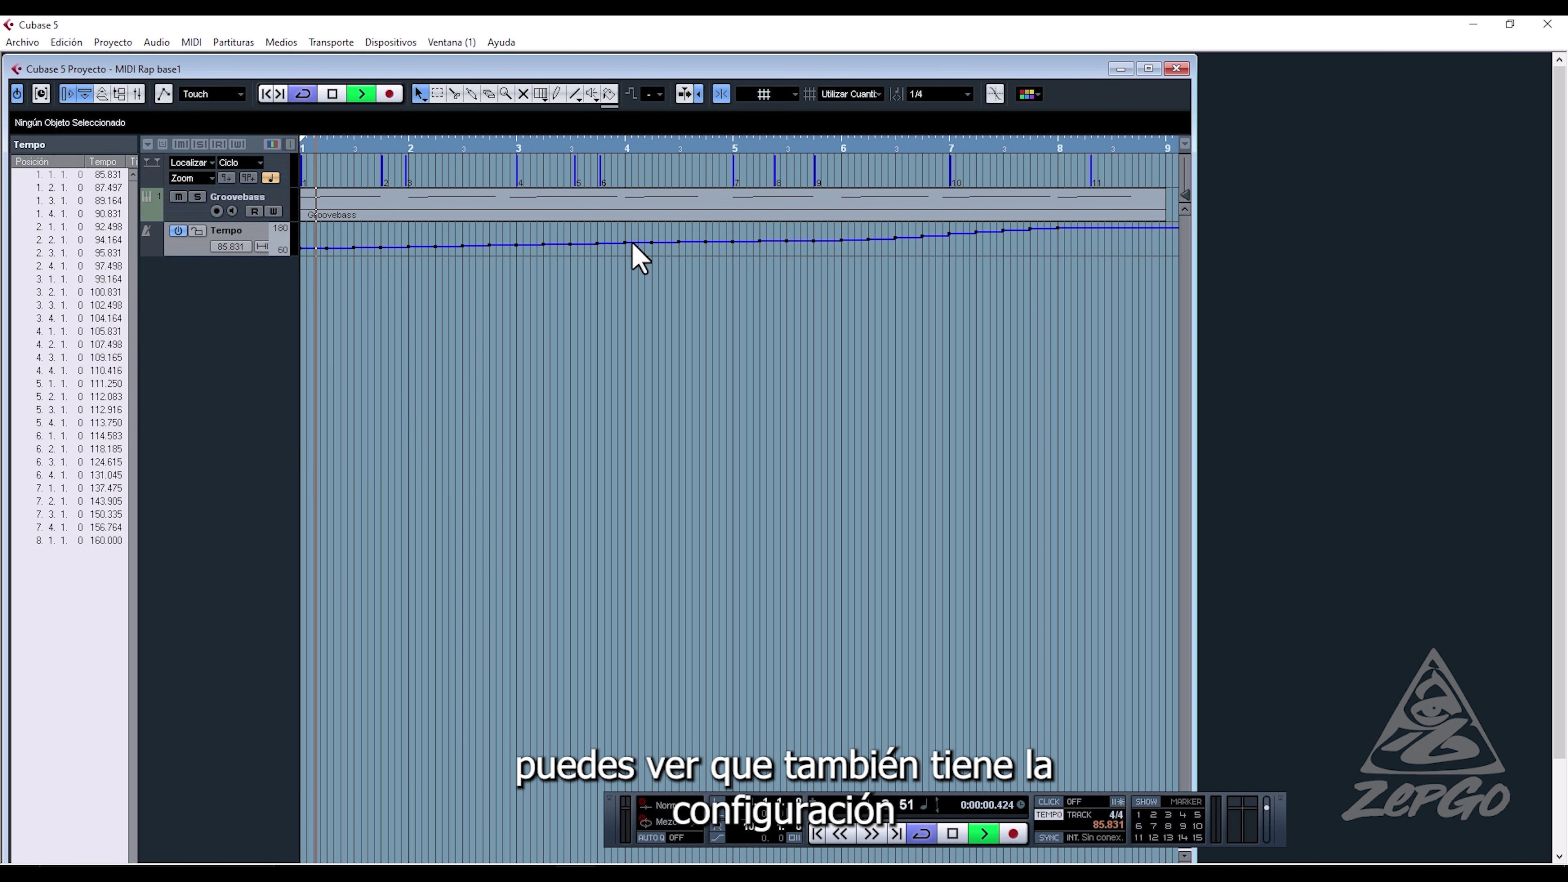
Step: Enlarge the Groovebass track and play the imported project to check the tempo changes against the MIDI part
key(space)
drag(269, 218, 275, 312)
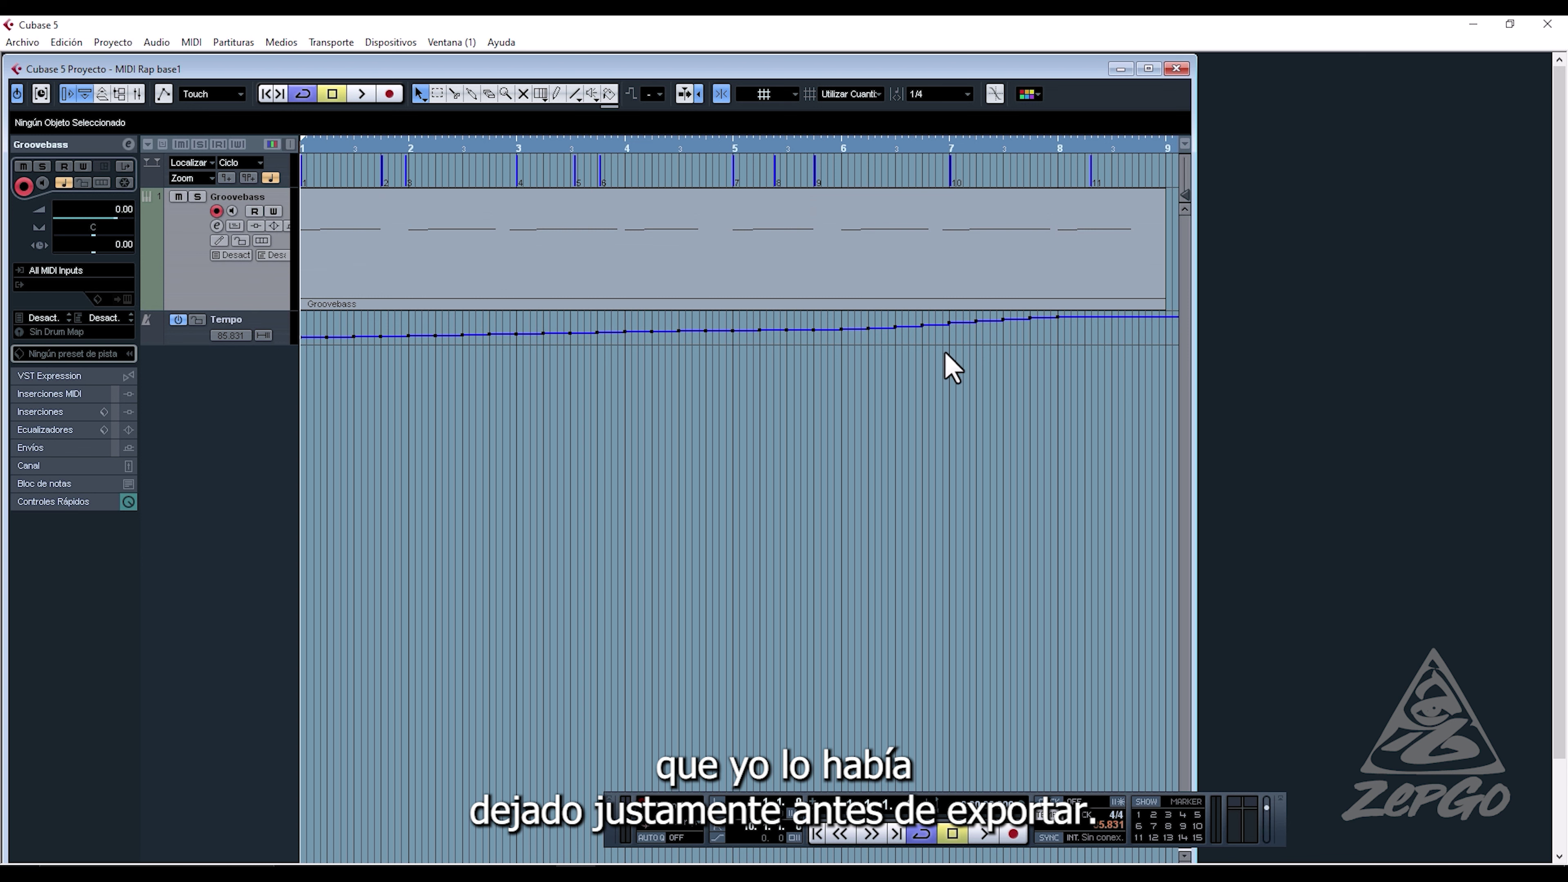
key(space)
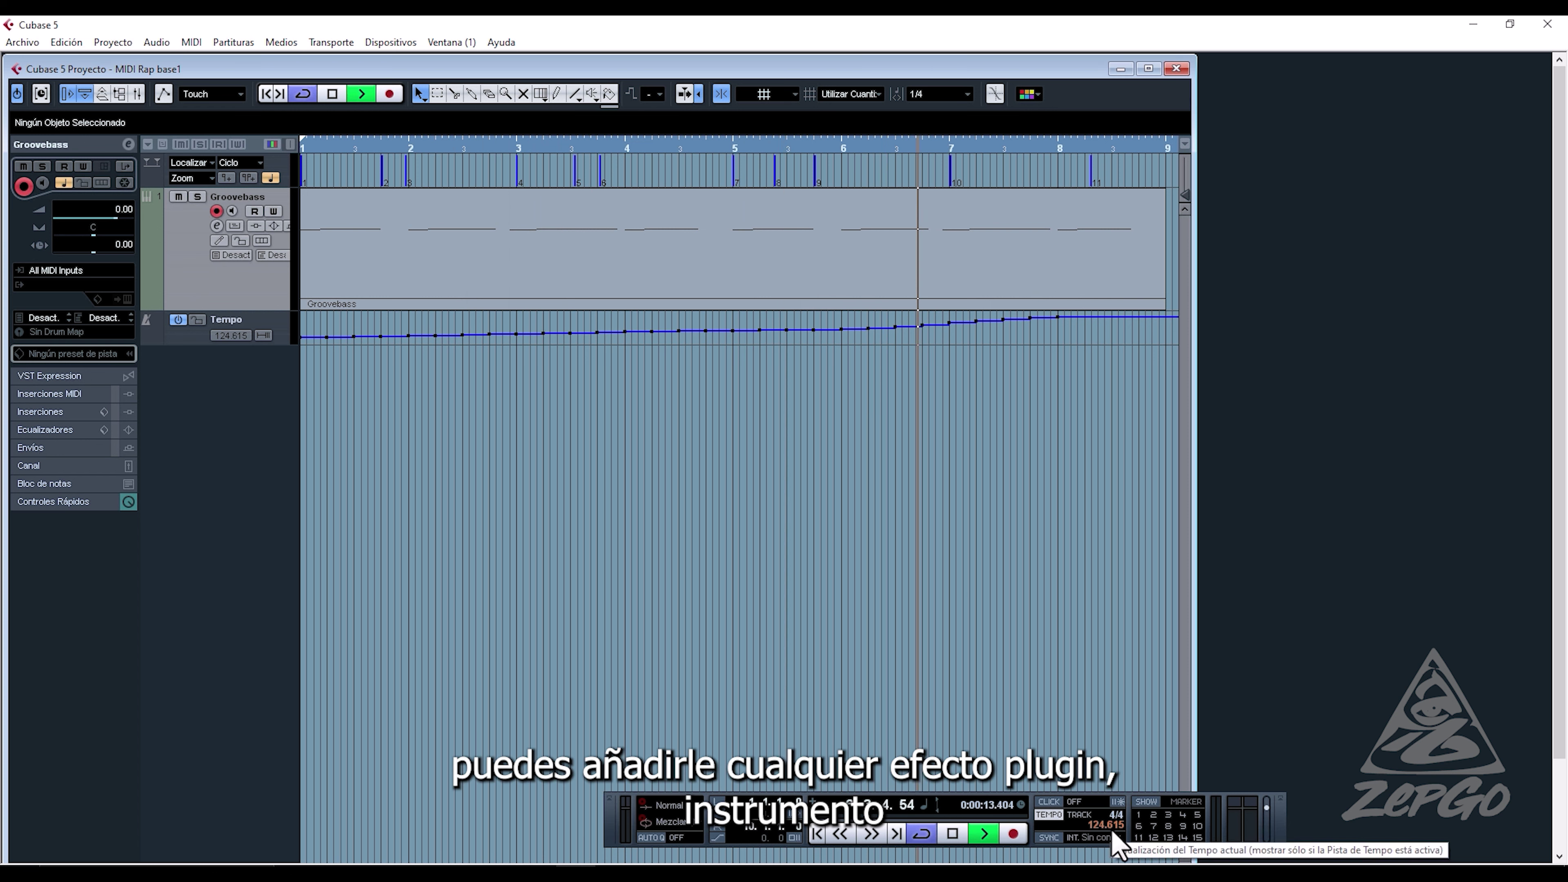
key(space)
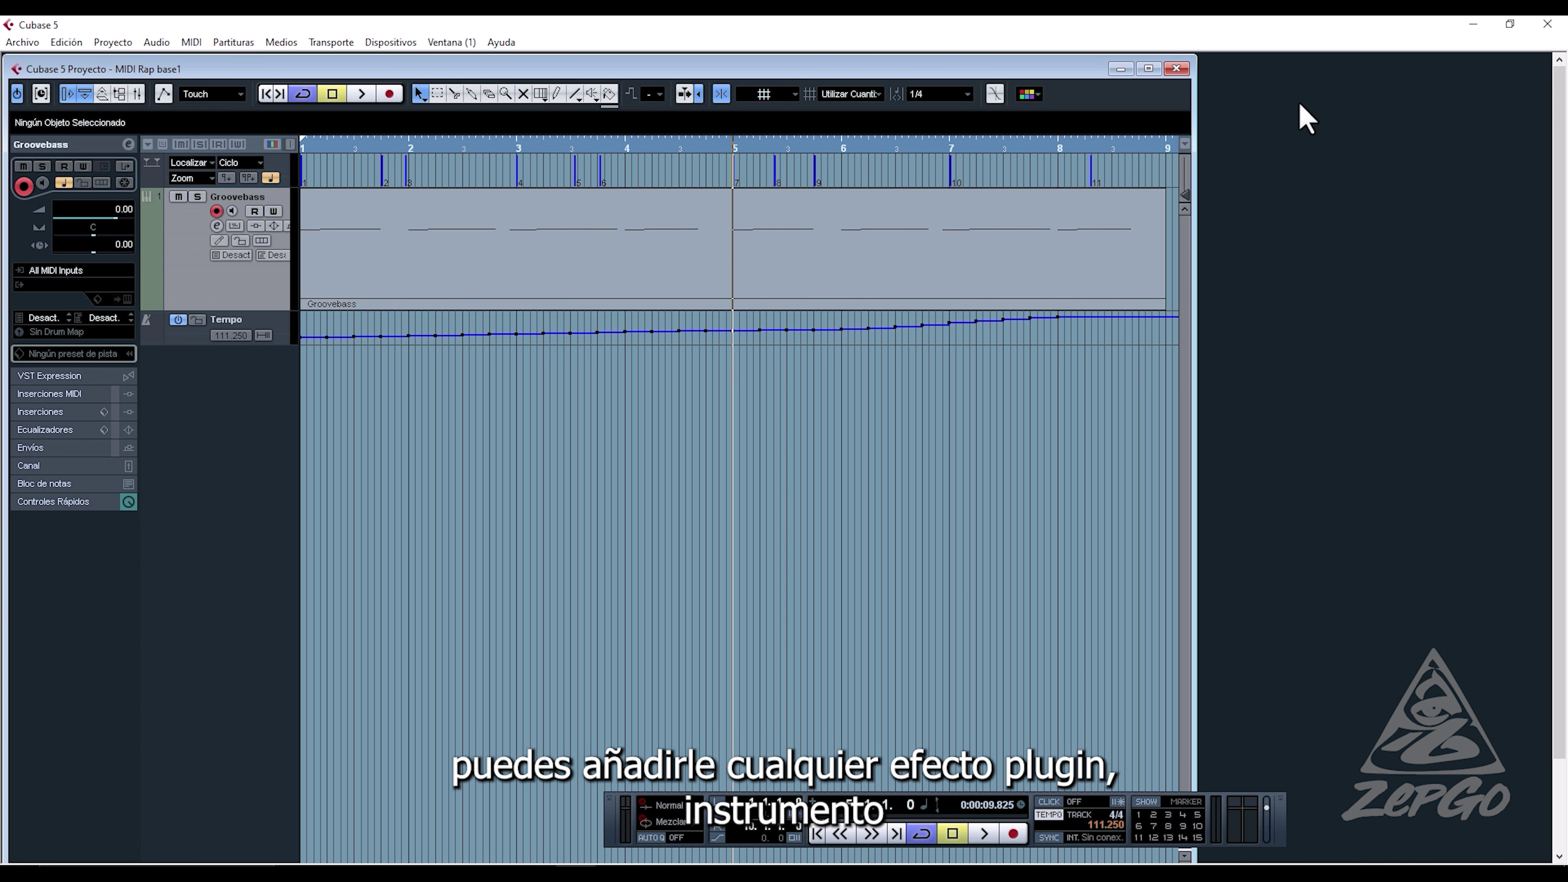
Step: Close the MIDI Rap base1 project without saving it
click(1176, 69)
click(787, 504)
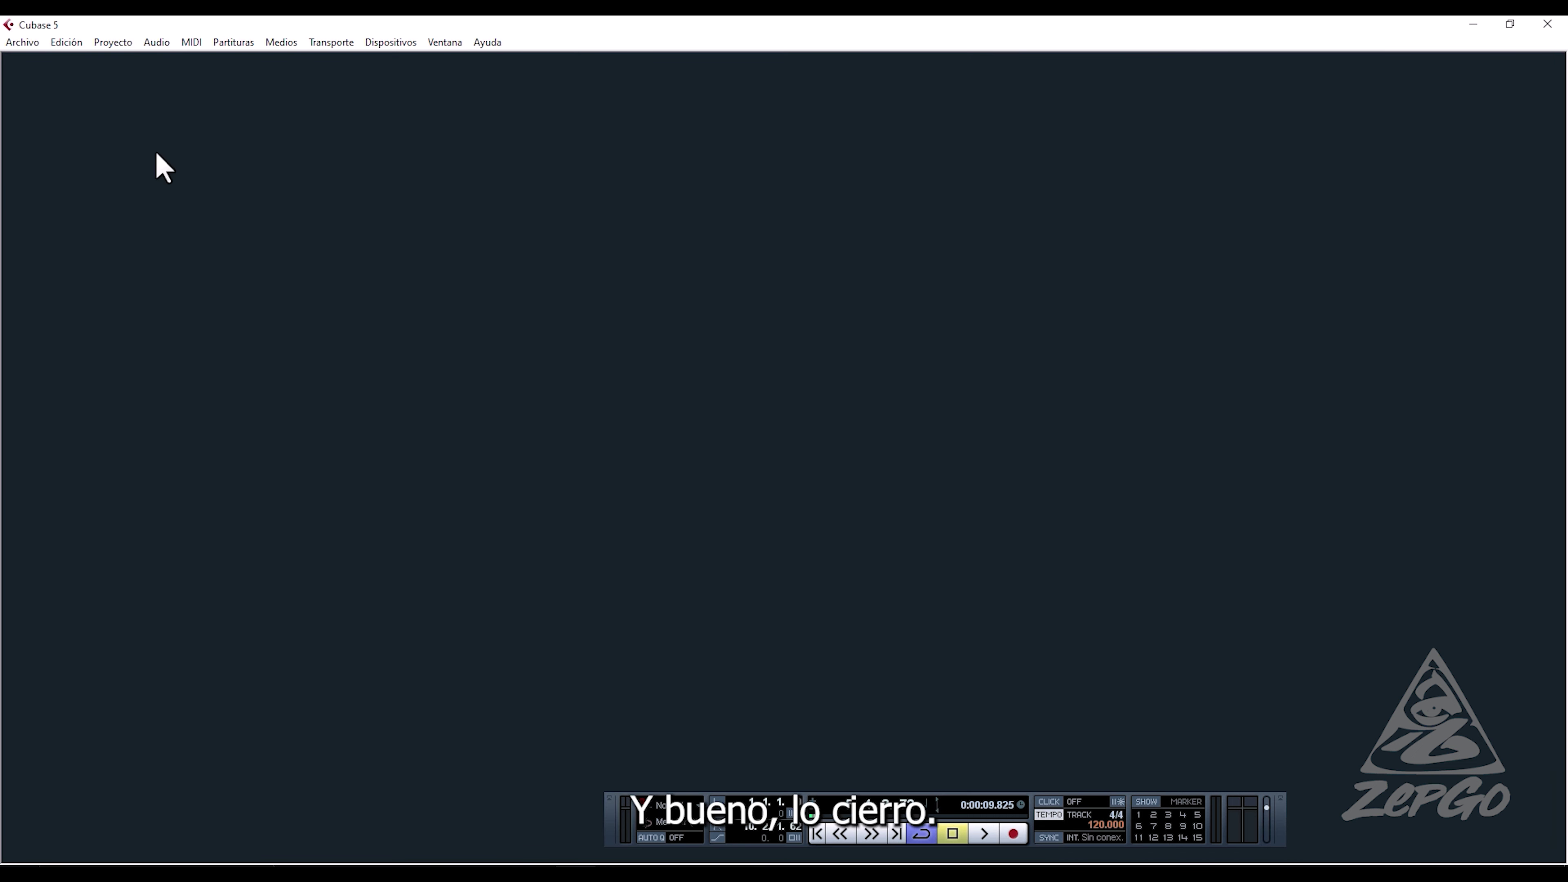
Step: Open the recent project EJEMPLO CLASES.cpr
click(22, 42)
mouse_move(237, 430)
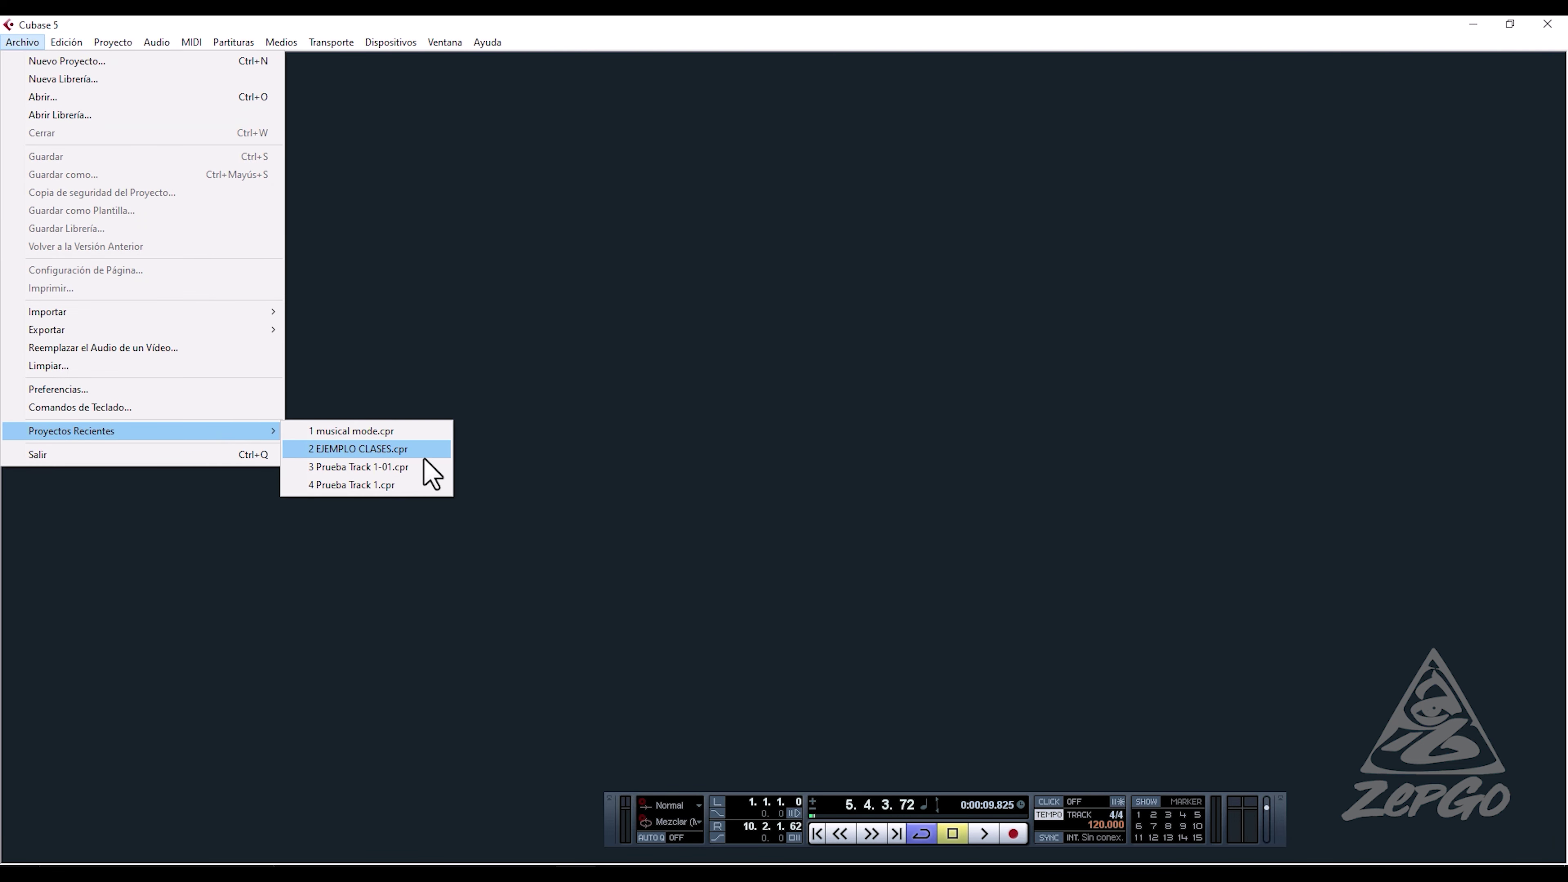
click(398, 450)
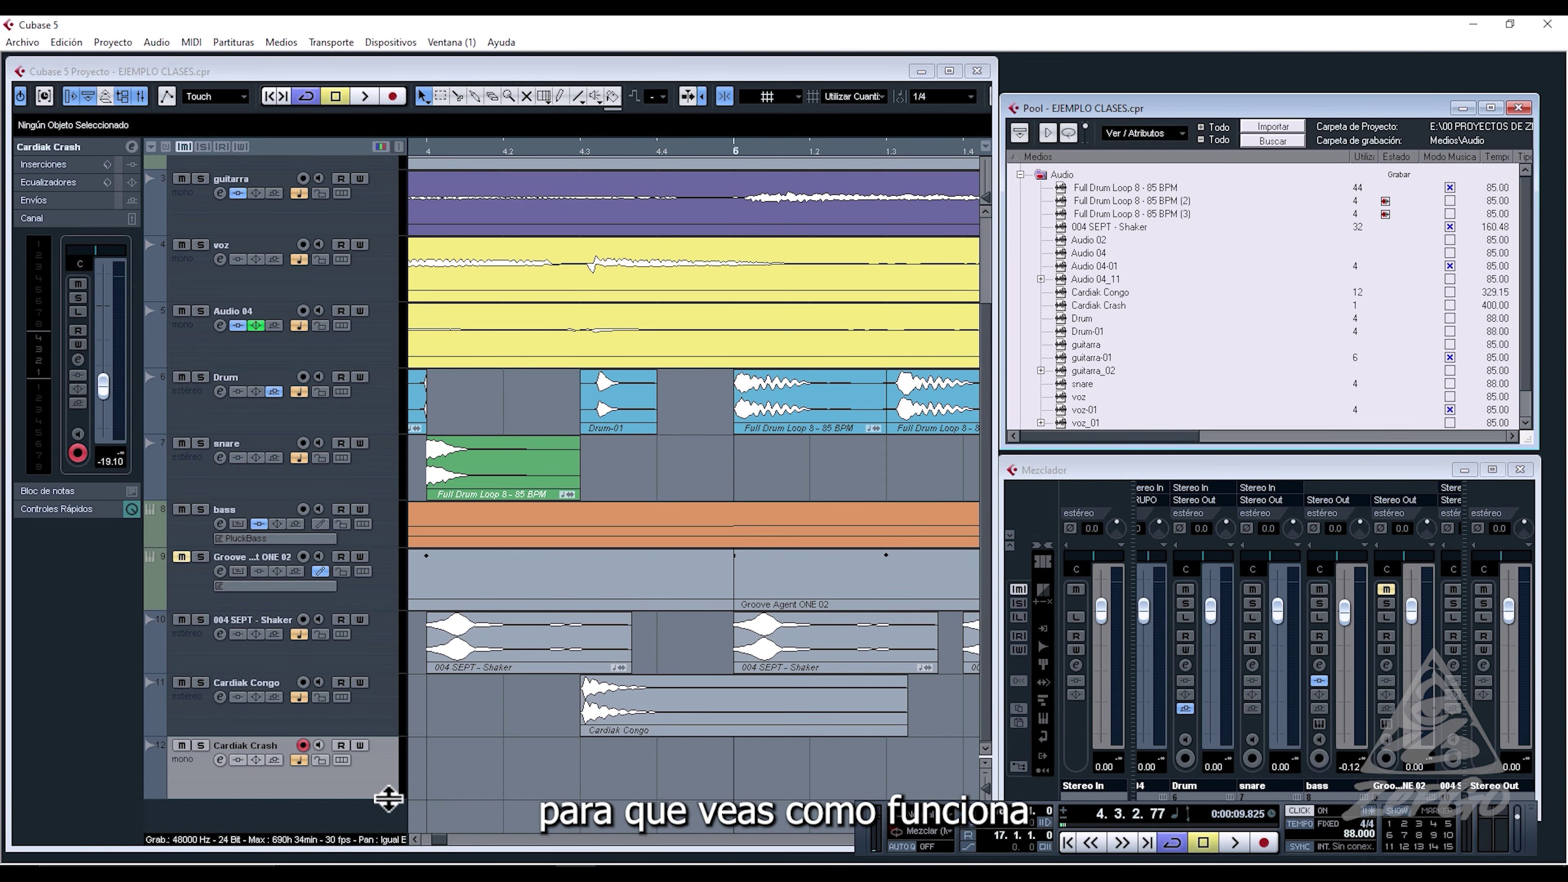
Step: Zoom the timeline out to the whole arrangement and play a short passage of the EJEMPLO CLASES project
click(576, 794)
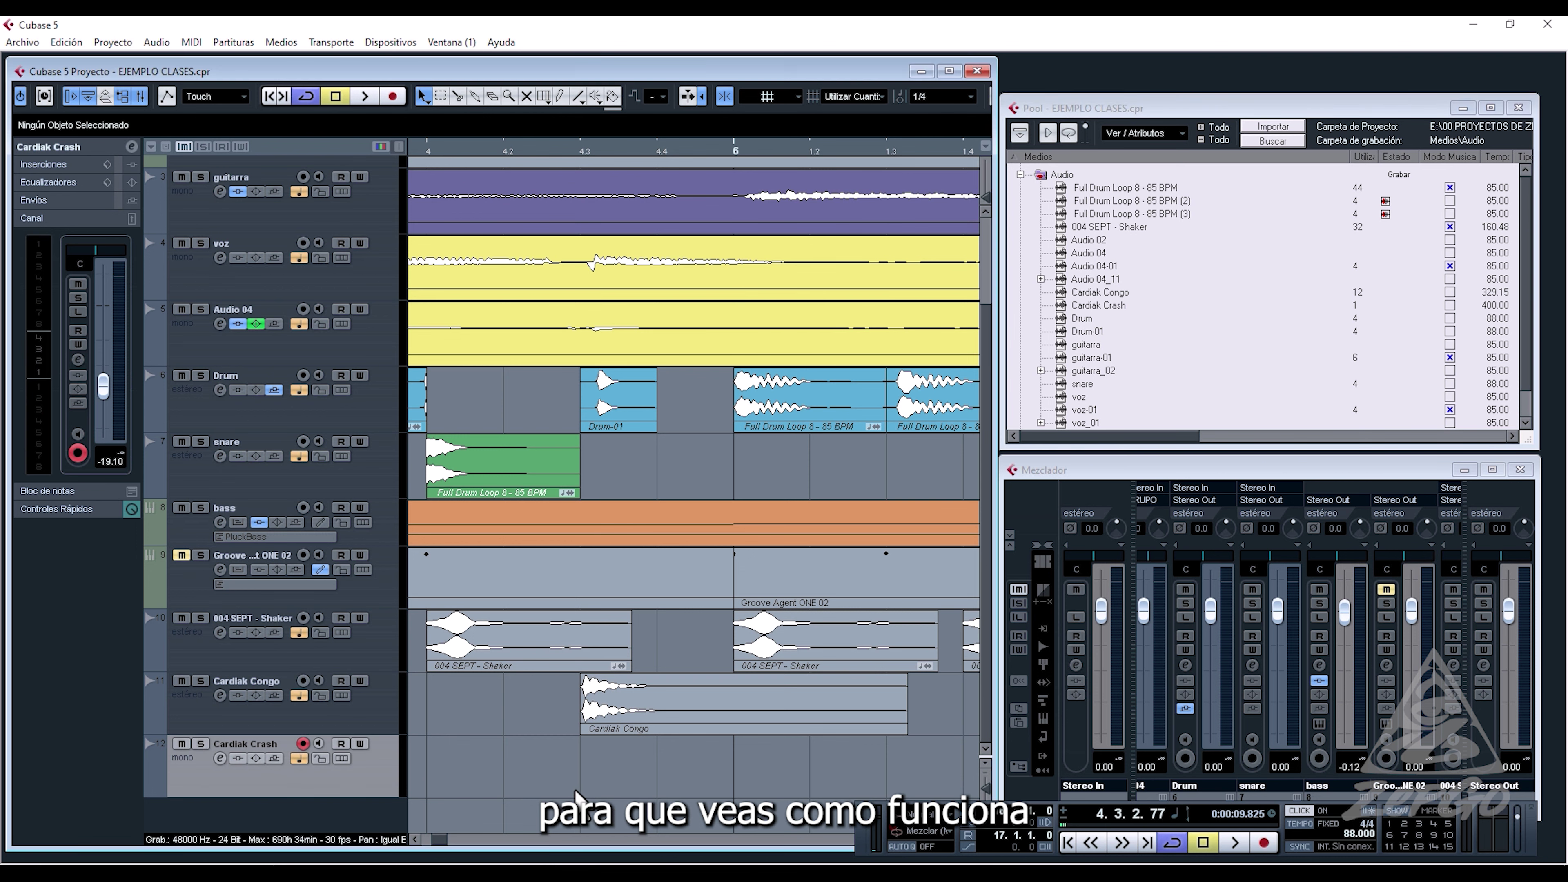
key(g)
key(g)
key(g)
key(g)
key(g)
key(g)
key(g)
key(g)
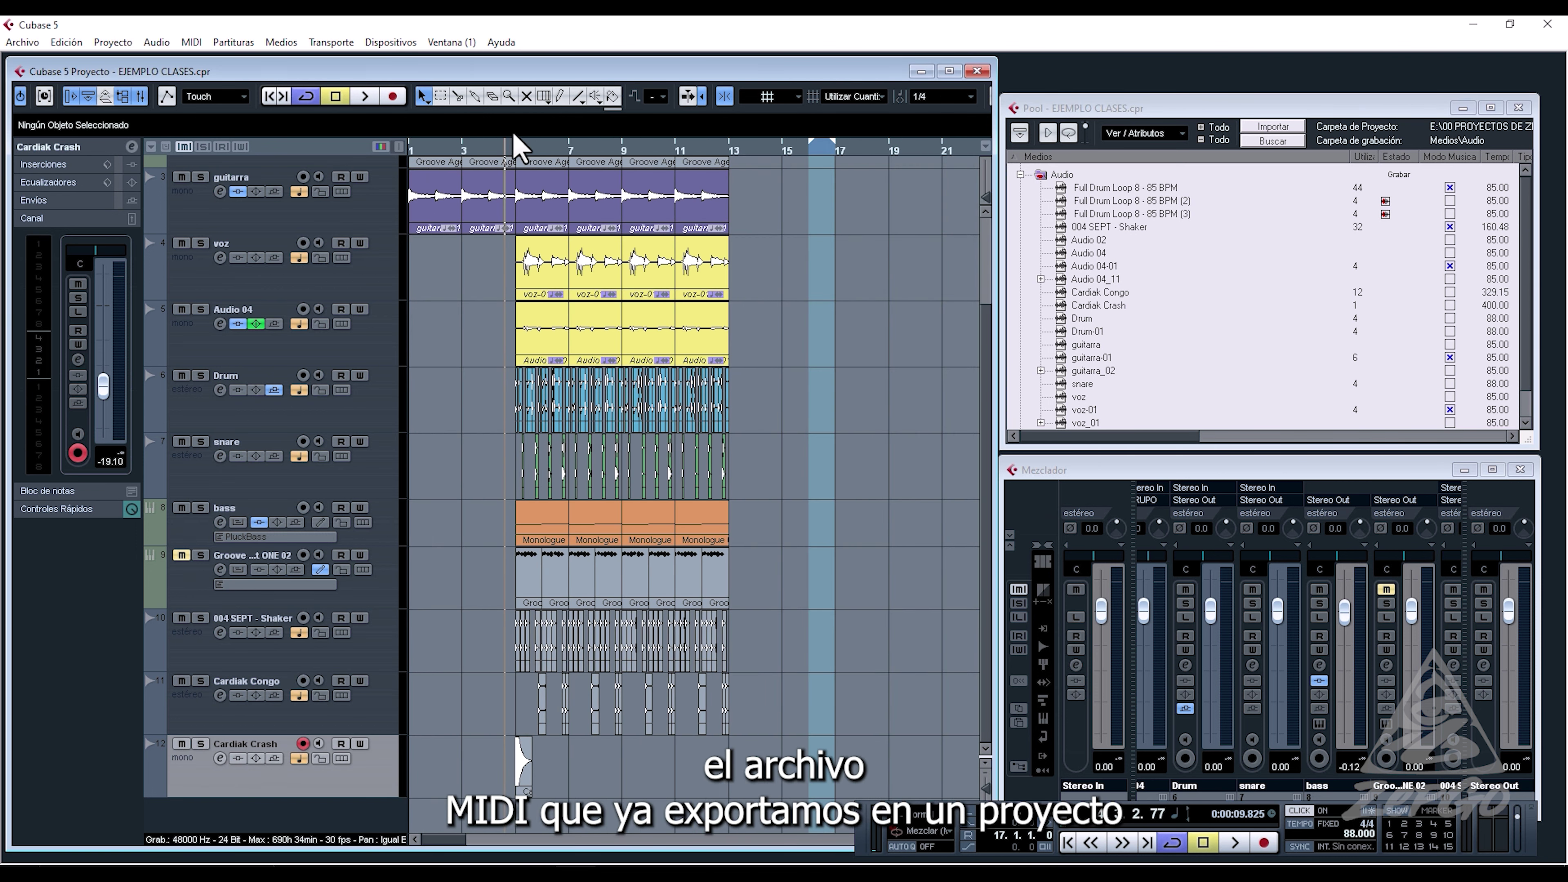
key(space)
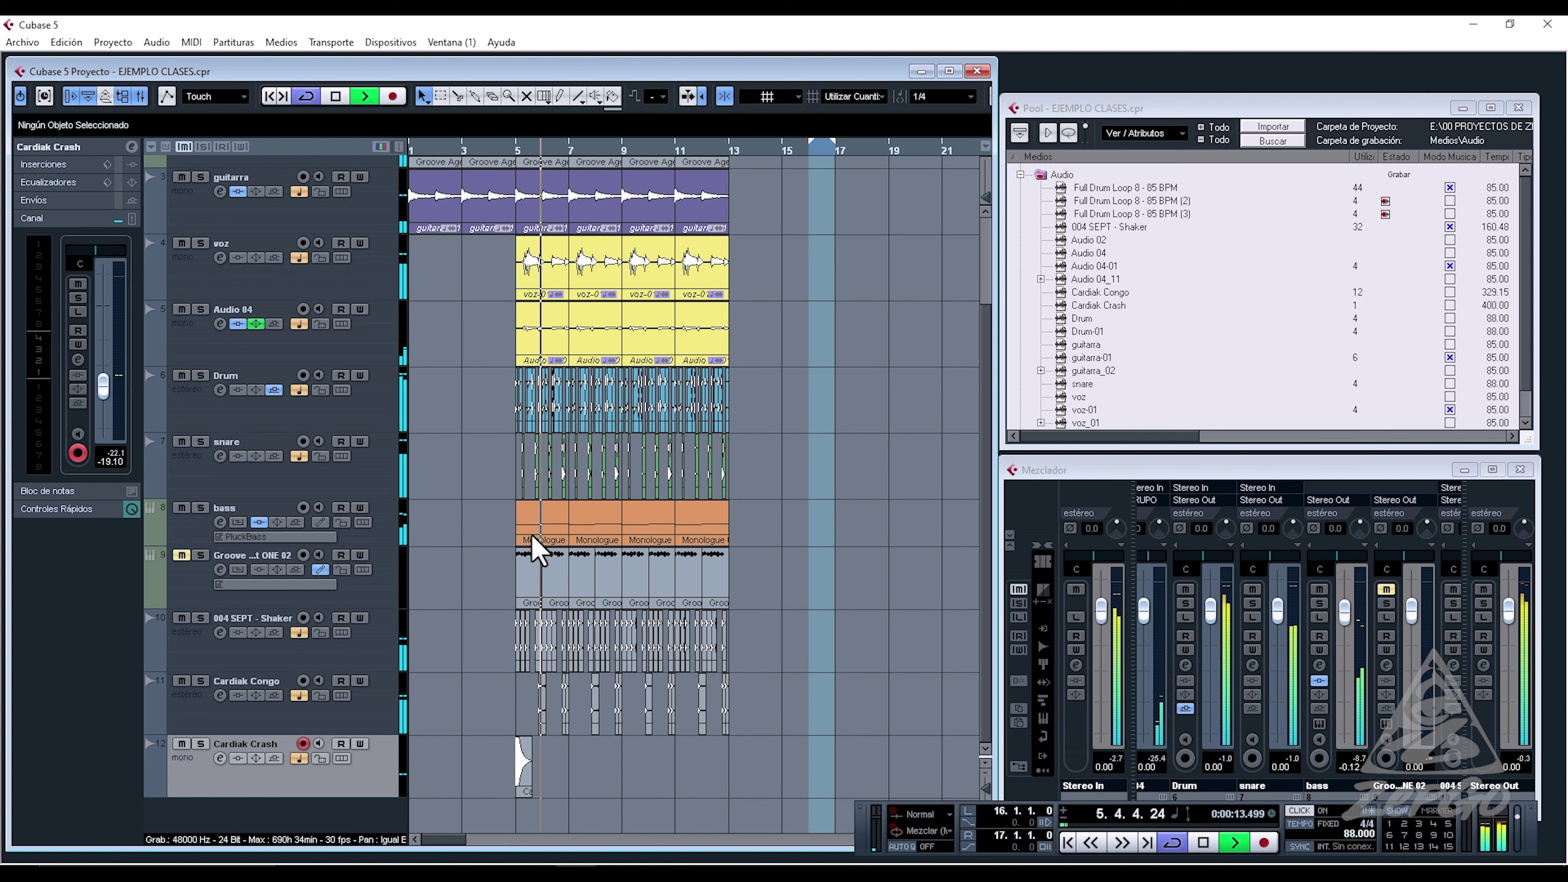
key(space)
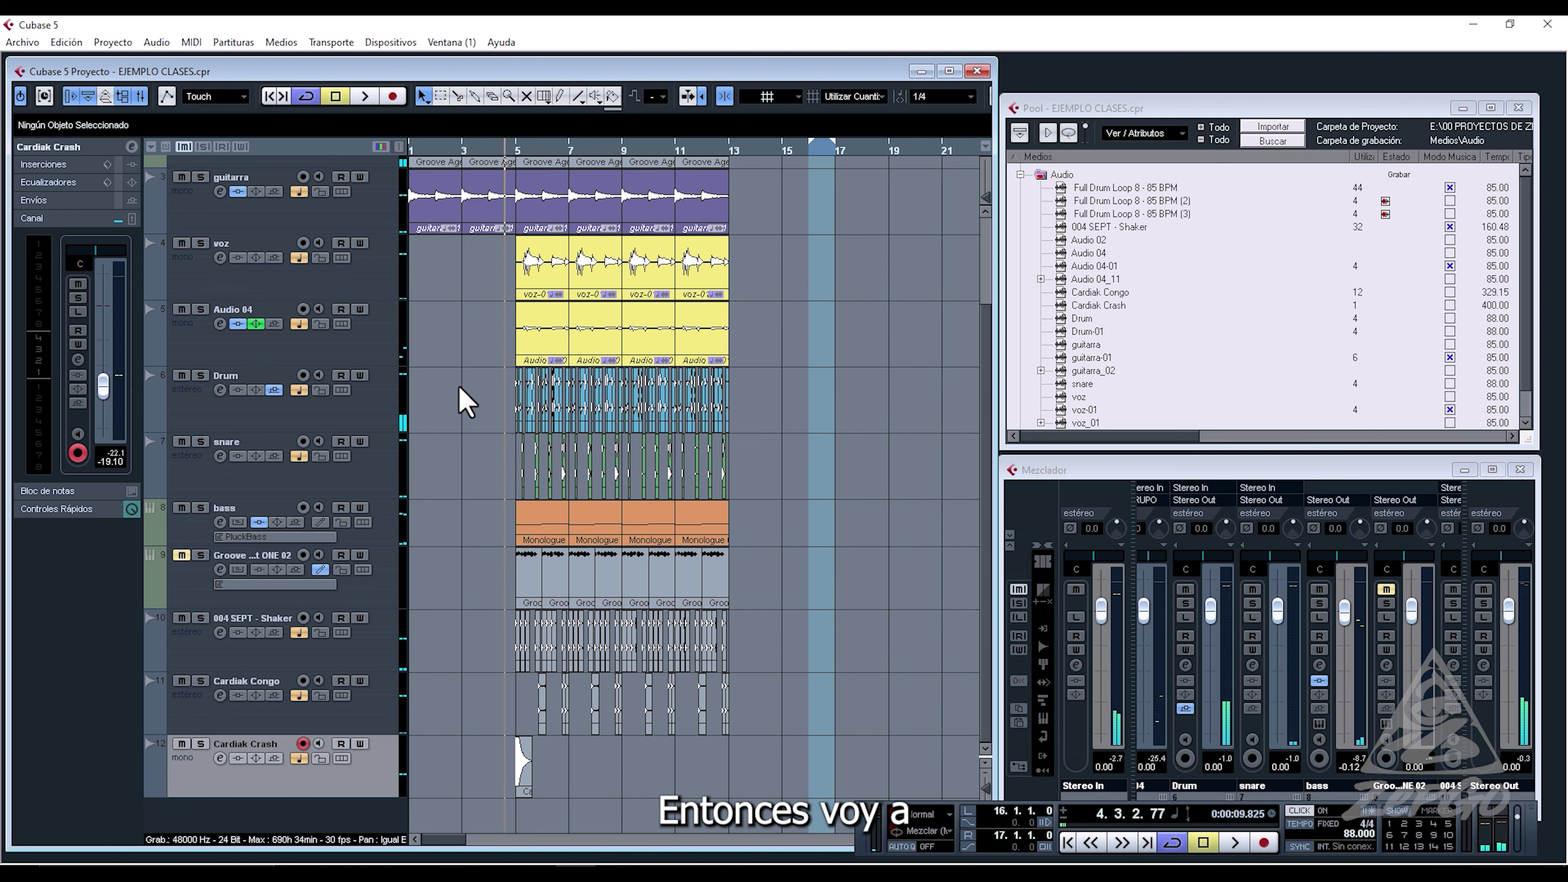
Step: Import the exported MIDI rap base file from the desktop into the EJEMPLO CLASES project, placing it at bar 16
scroll(470, 400, up, 2)
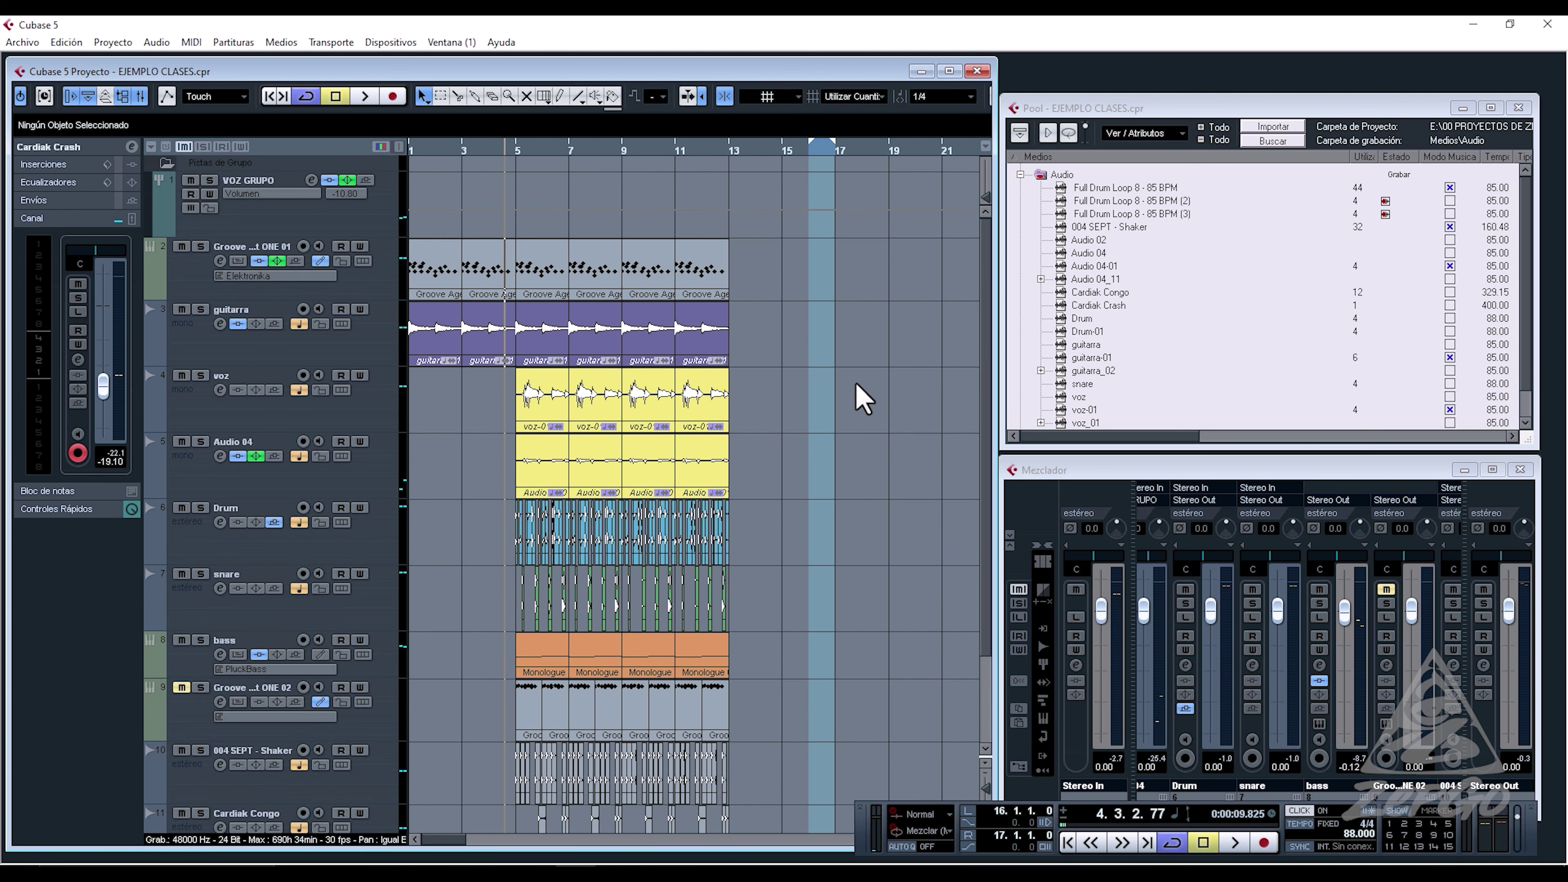
scroll(863, 400, down, 2)
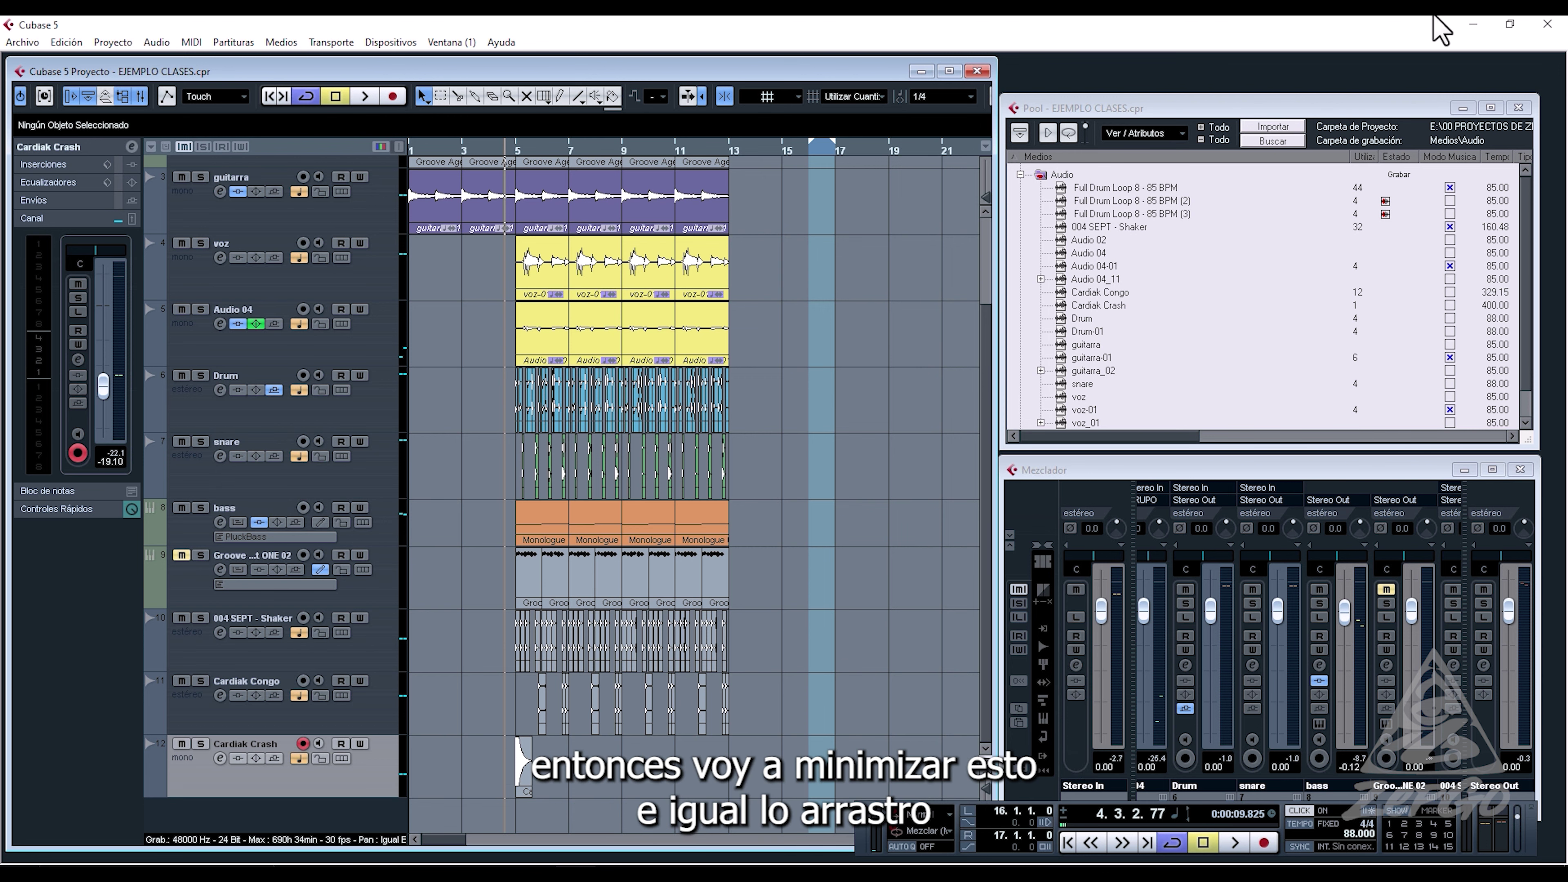
click(1473, 25)
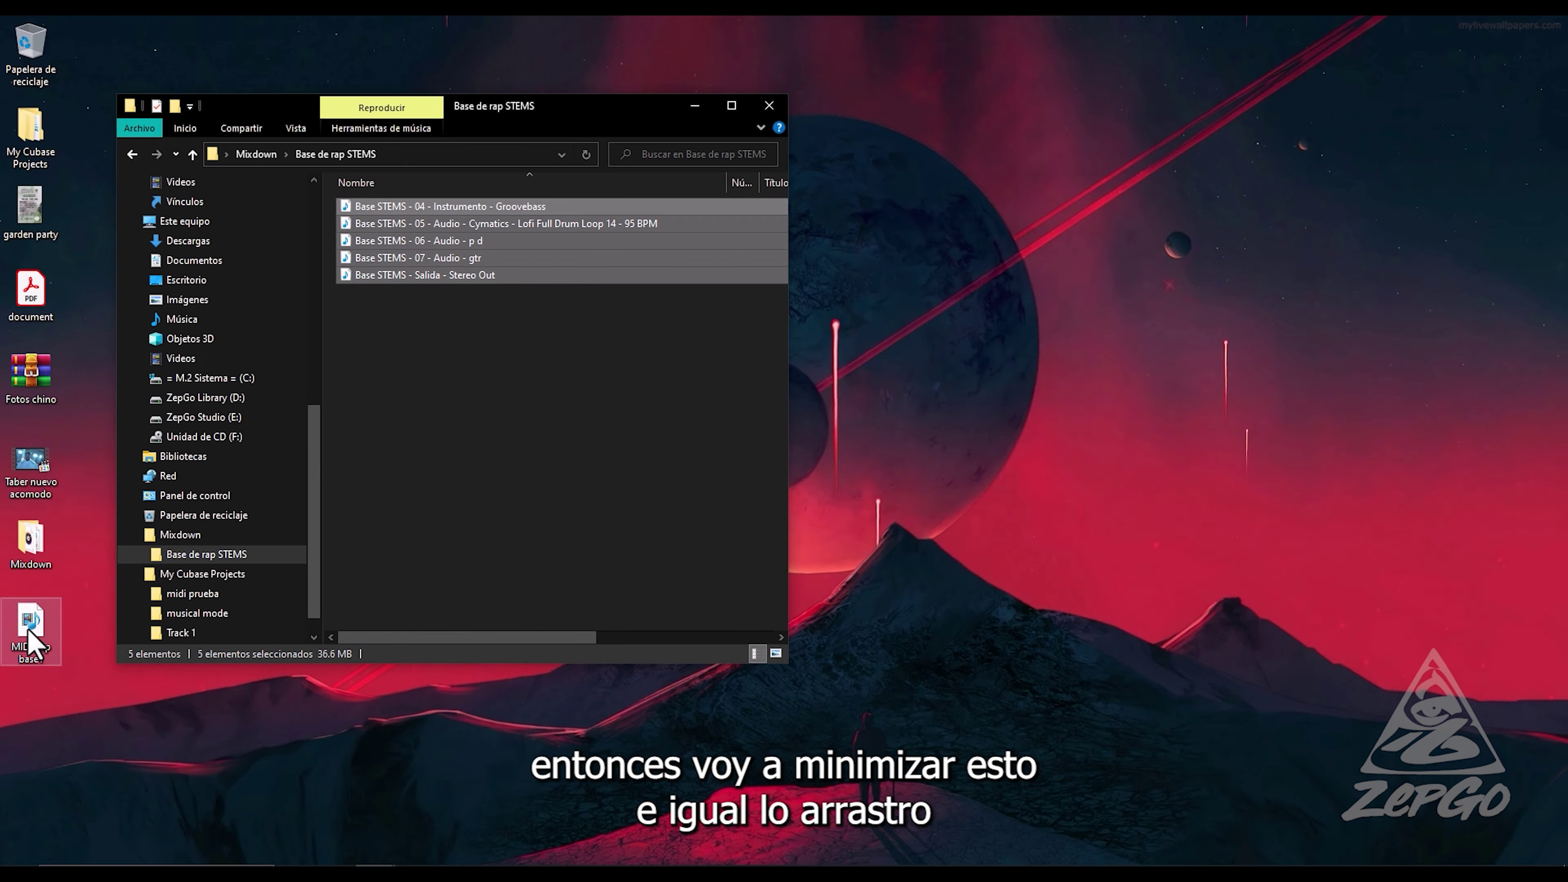
drag(29, 623, 814, 831)
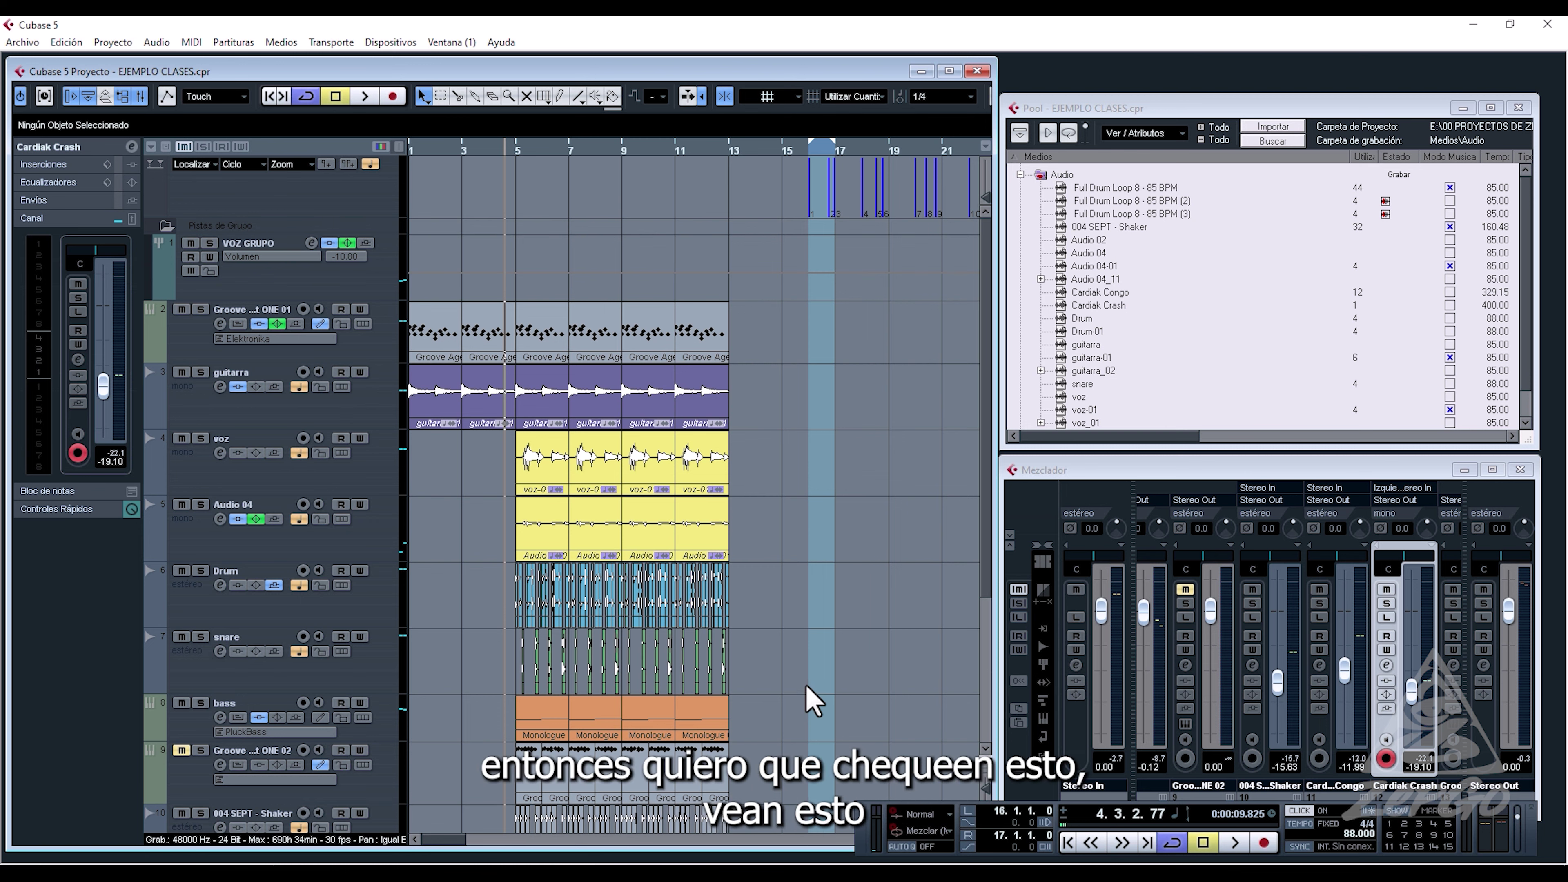
scroll(810, 701, down, 4)
scroll(967, 497, up, 5)
scroll(879, 383, down, 4)
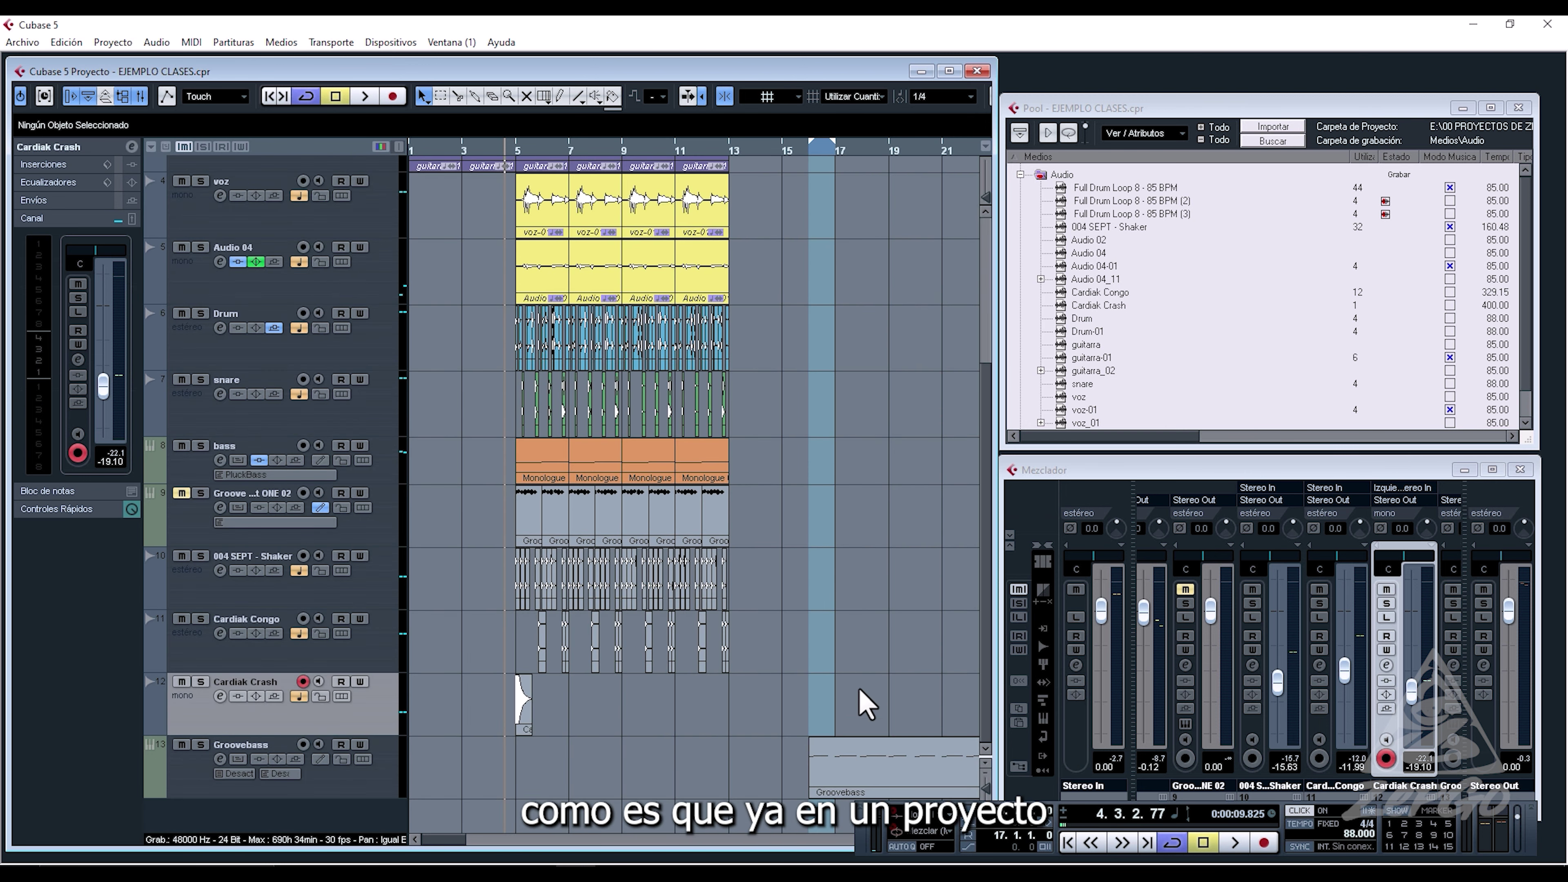
Step: Add a tempo track below the imported Groovebass track in the EJEMPLO CLASES project
click(348, 791)
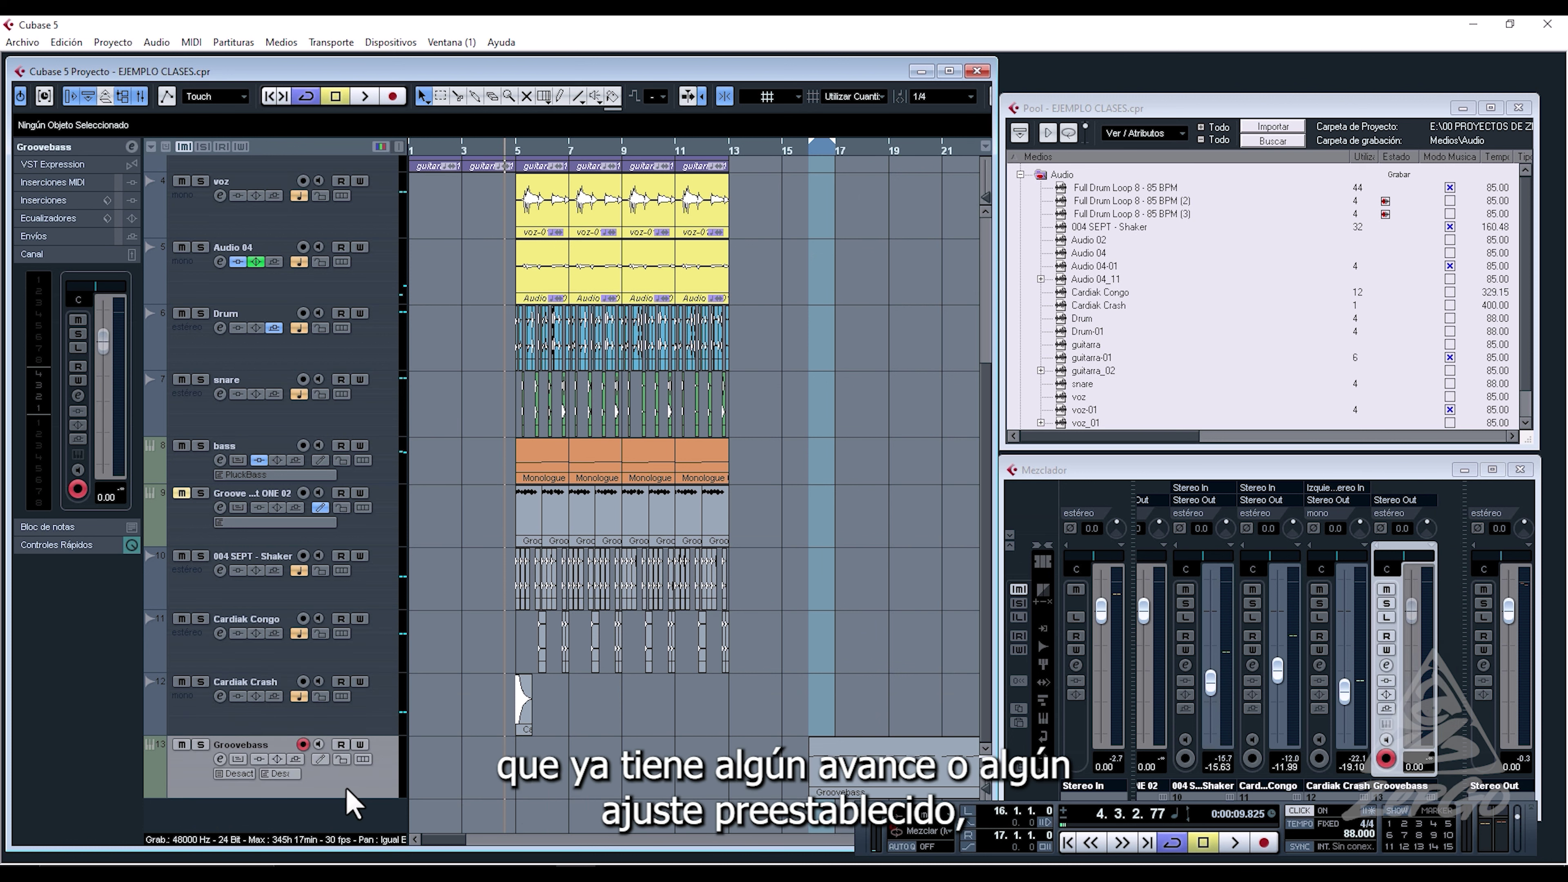
right_click(347, 790)
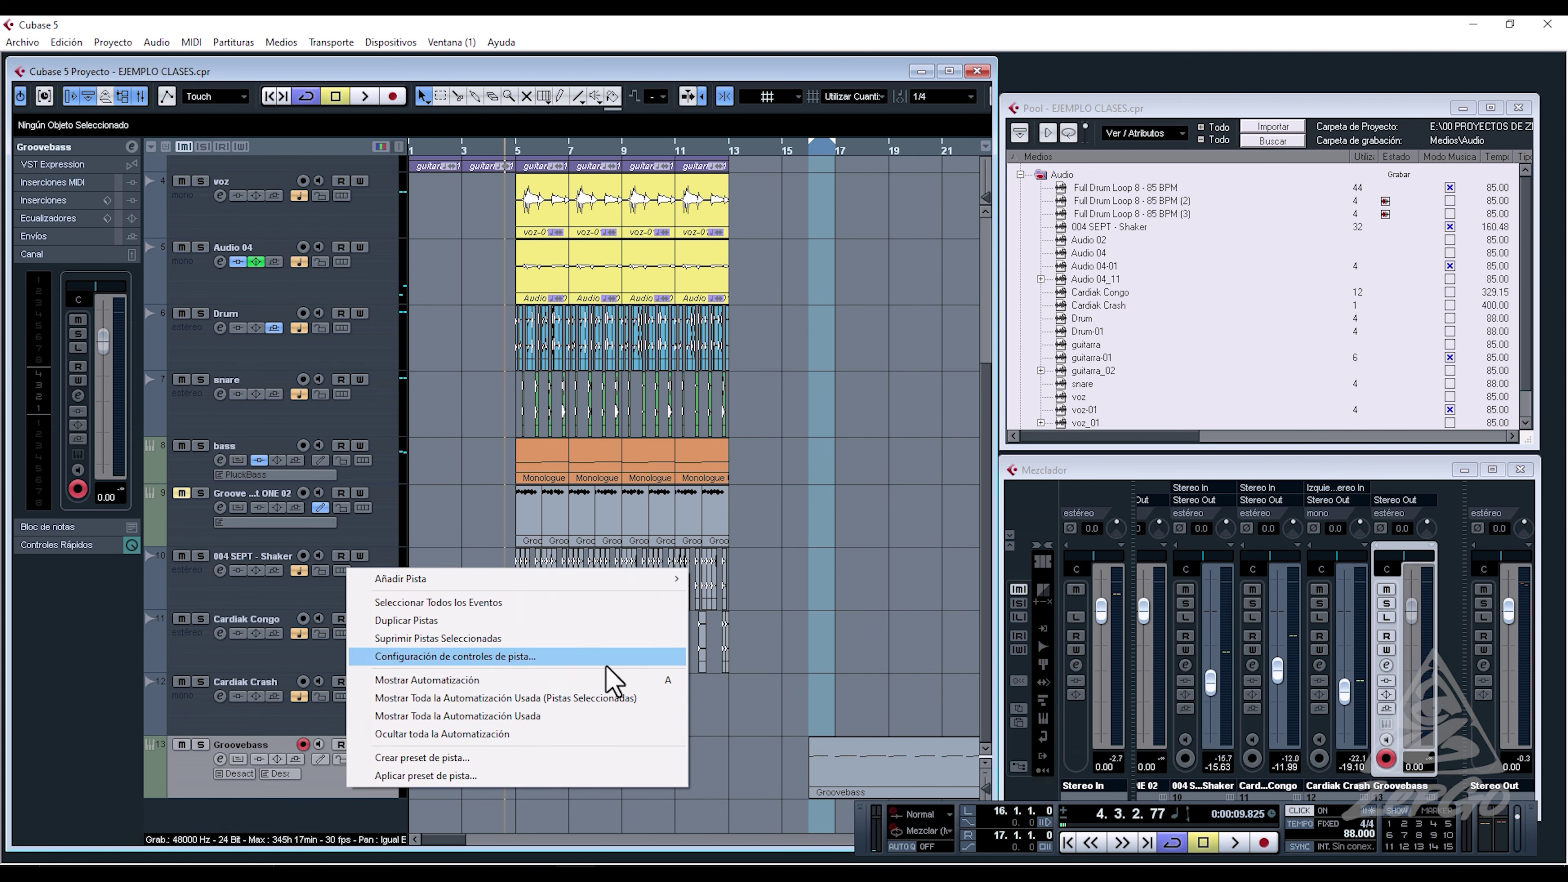
mouse_move(655, 581)
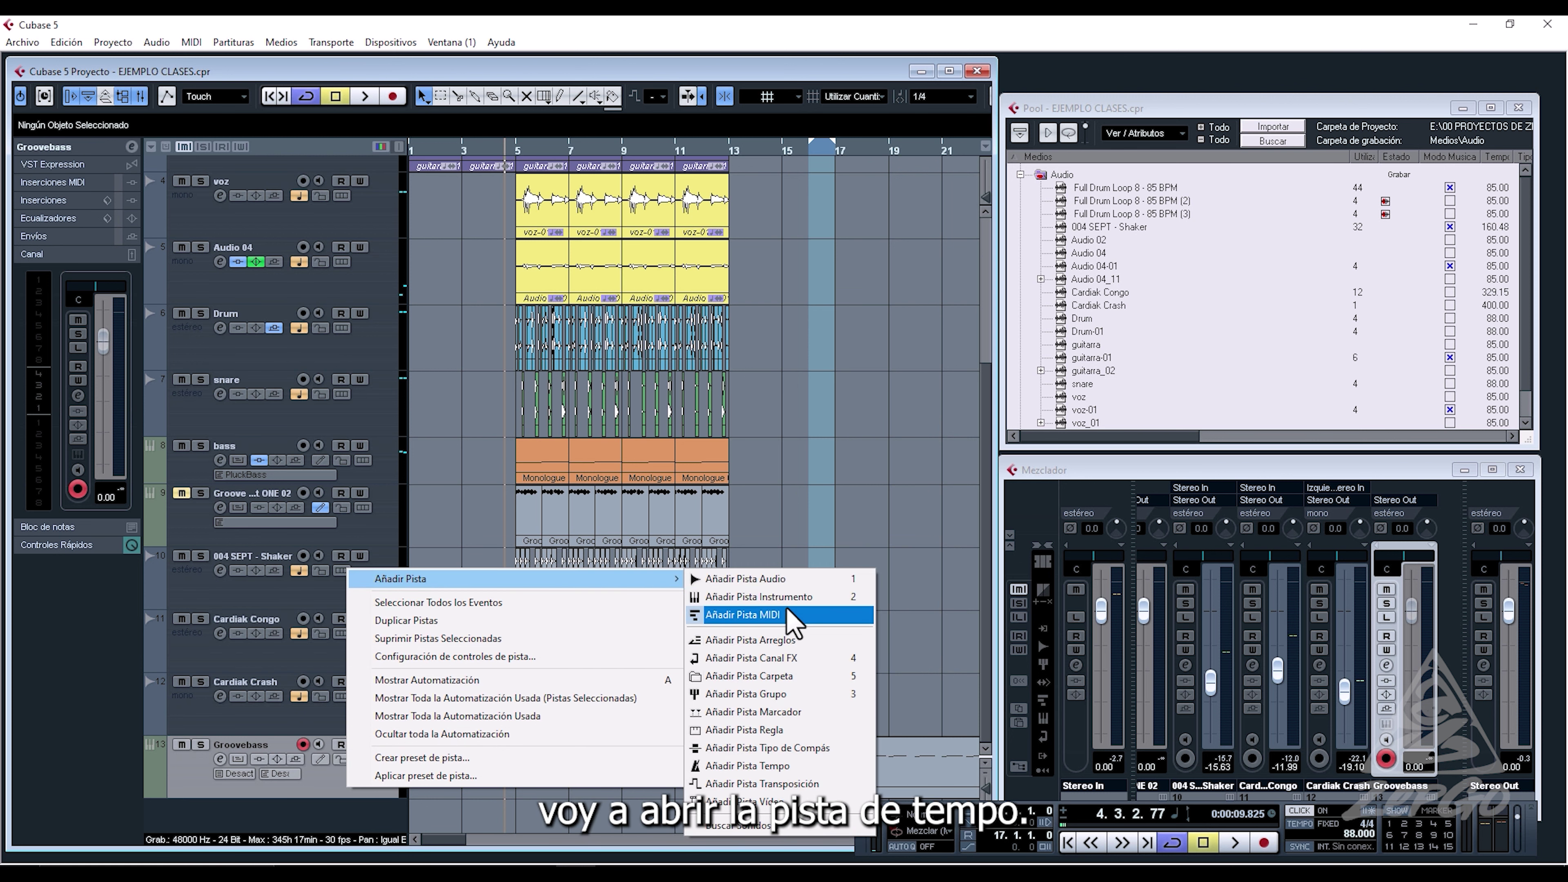
click(748, 768)
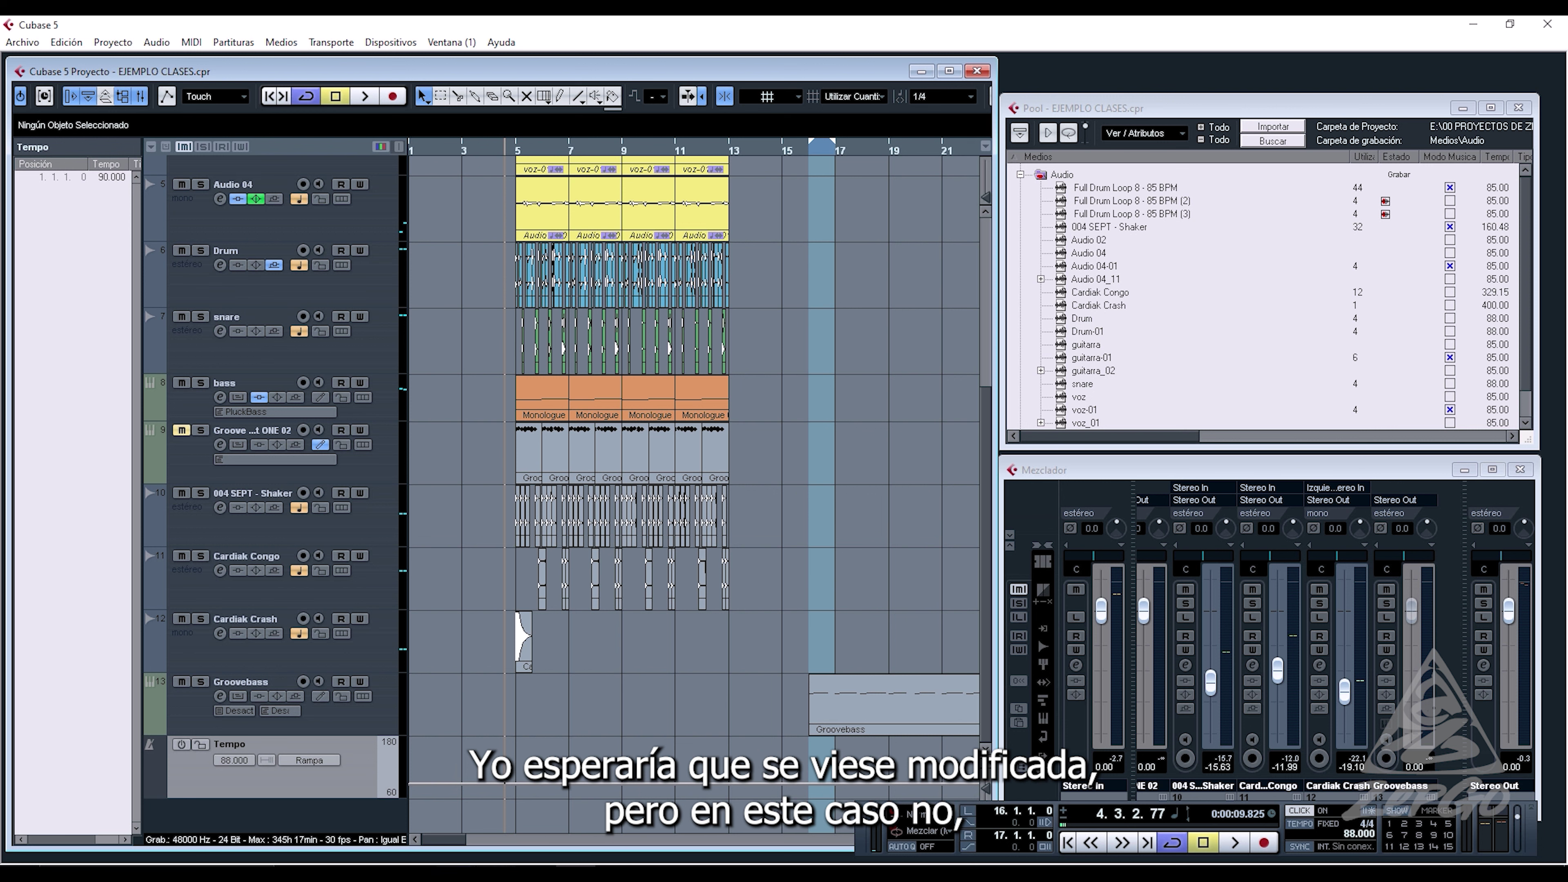
Step: Examine the imported Groovebass part against the new tempo track and select the part
drag(439, 847, 467, 849)
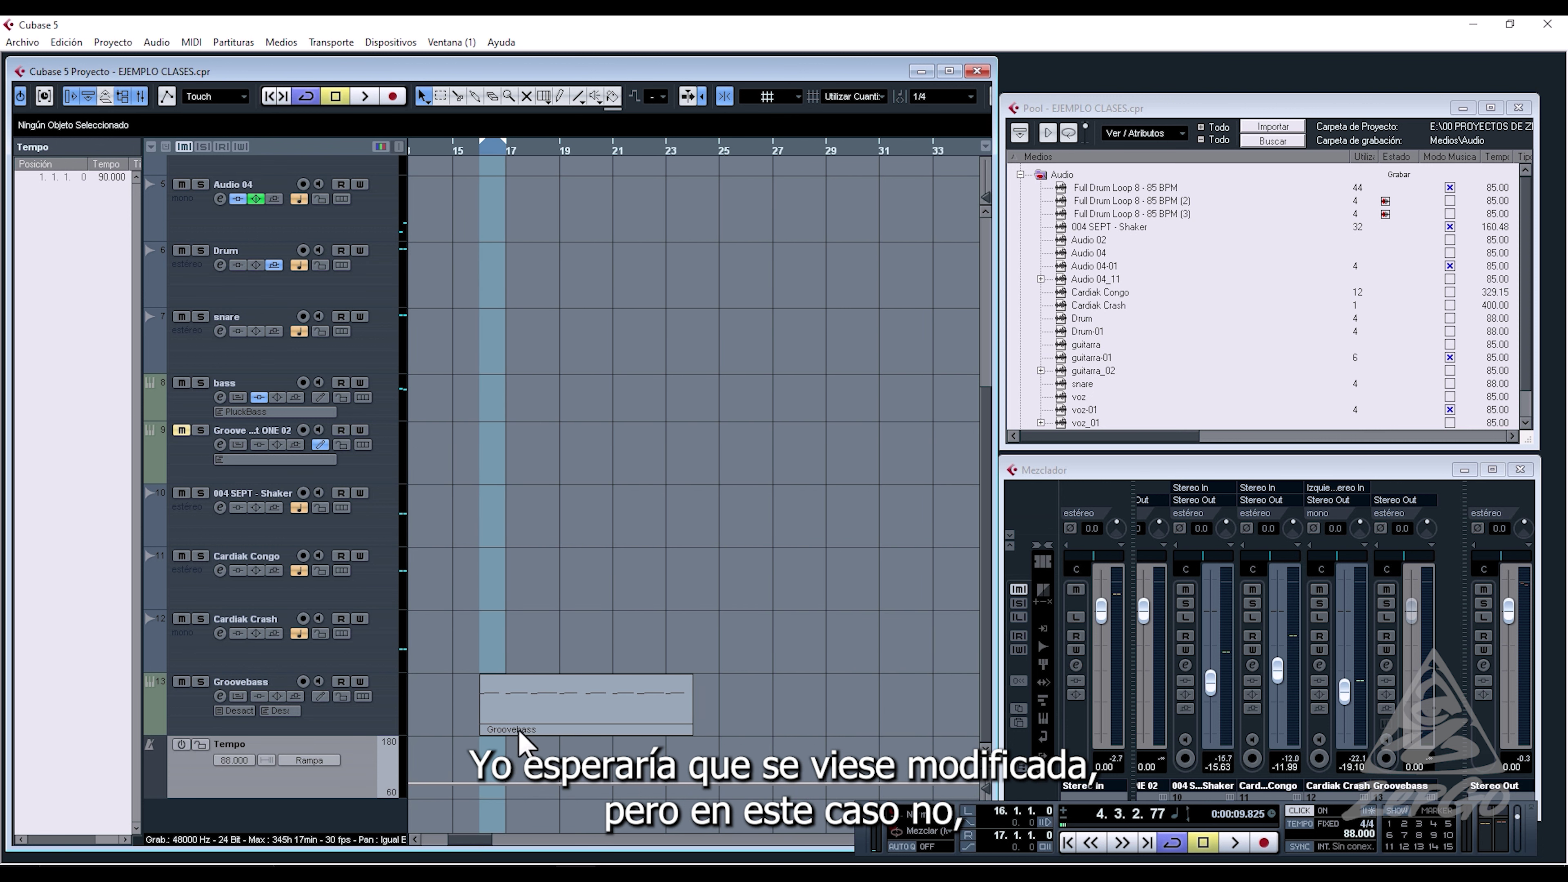
scroll(532, 779, up, 5)
scroll(532, 780, down, 5)
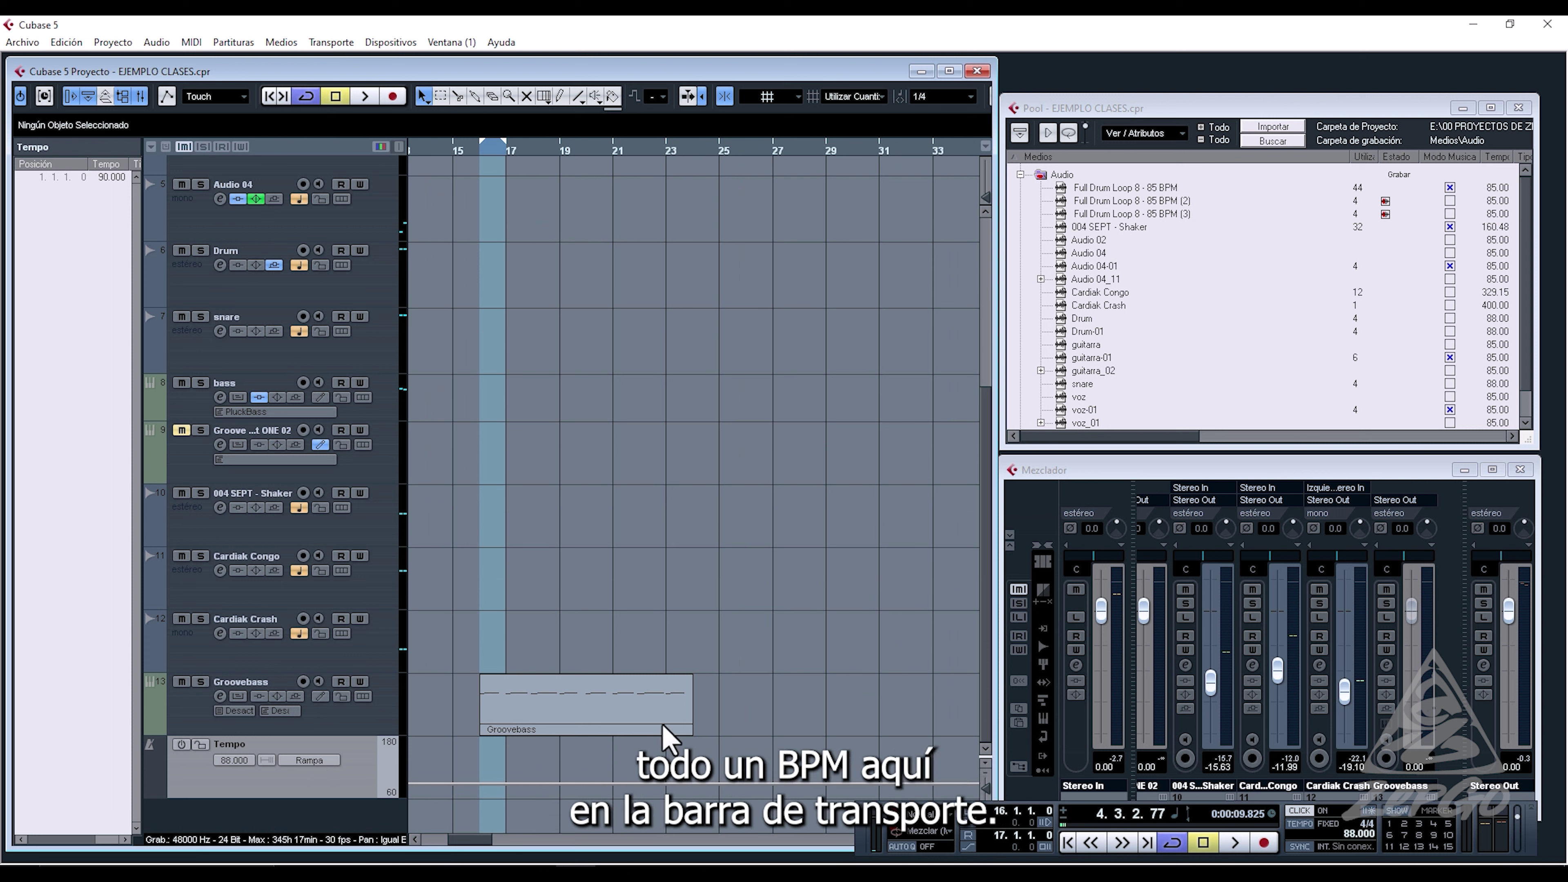
click(647, 722)
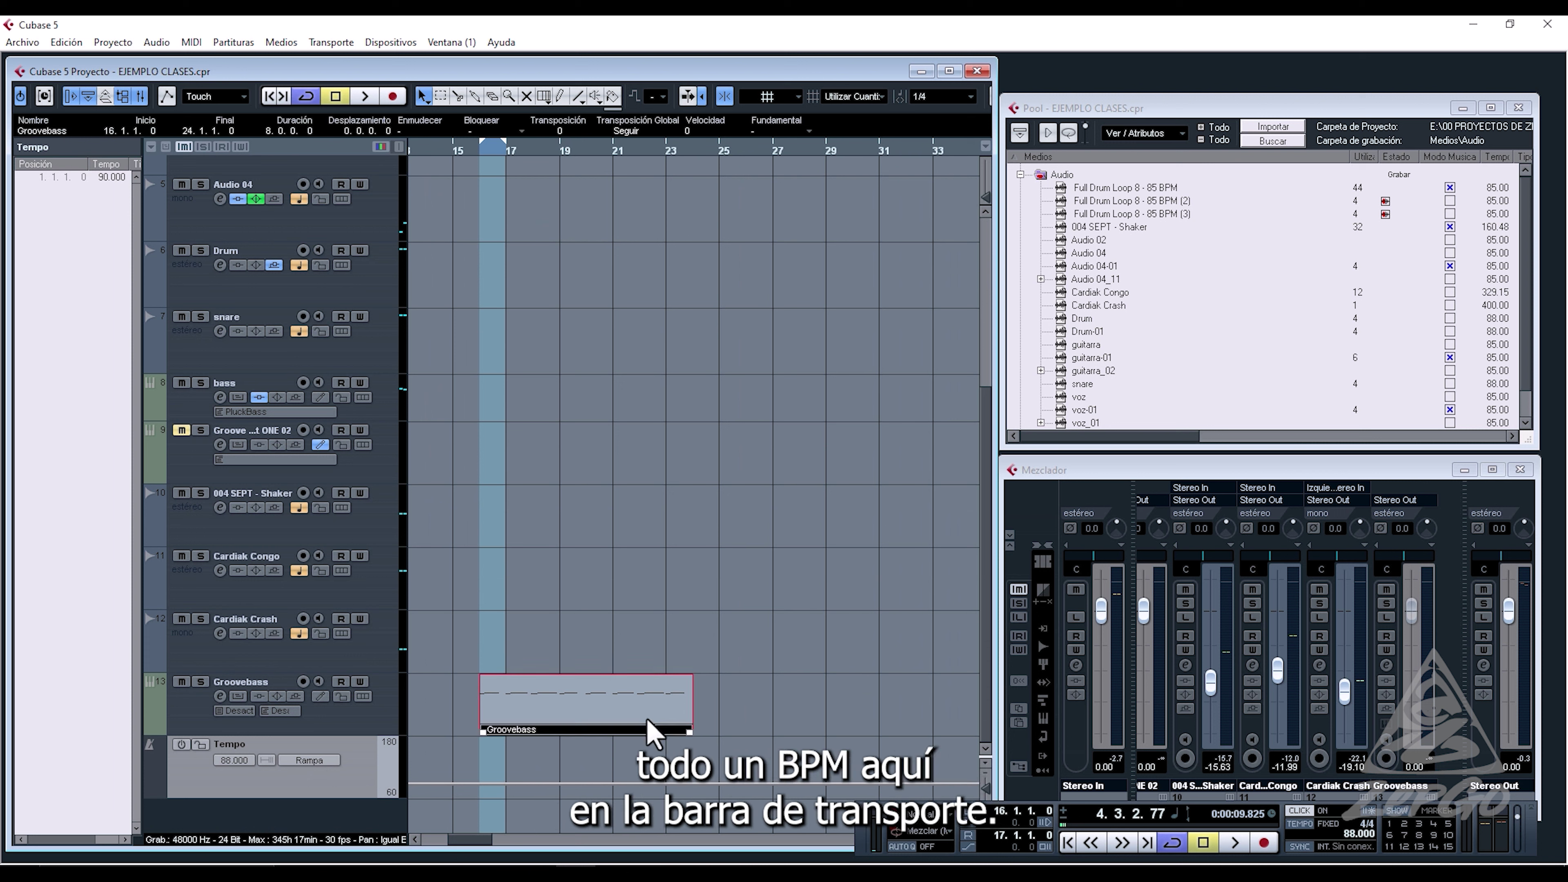
Step: Close the EJEMPLO CLASES project without saving and open the recent project musical mode.cpr
click(978, 72)
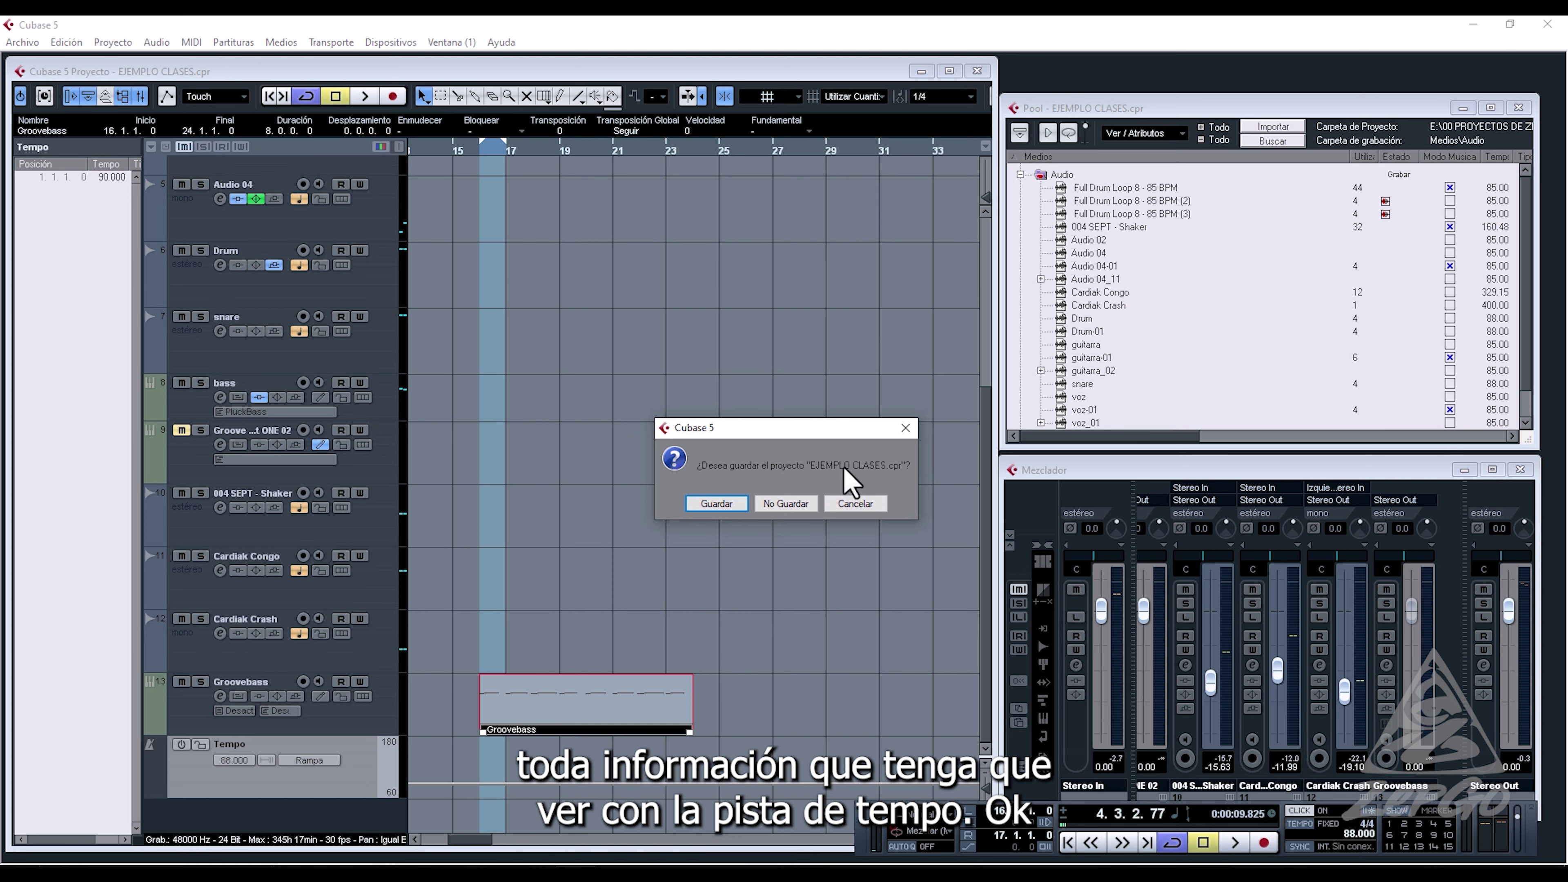
click(786, 504)
click(22, 42)
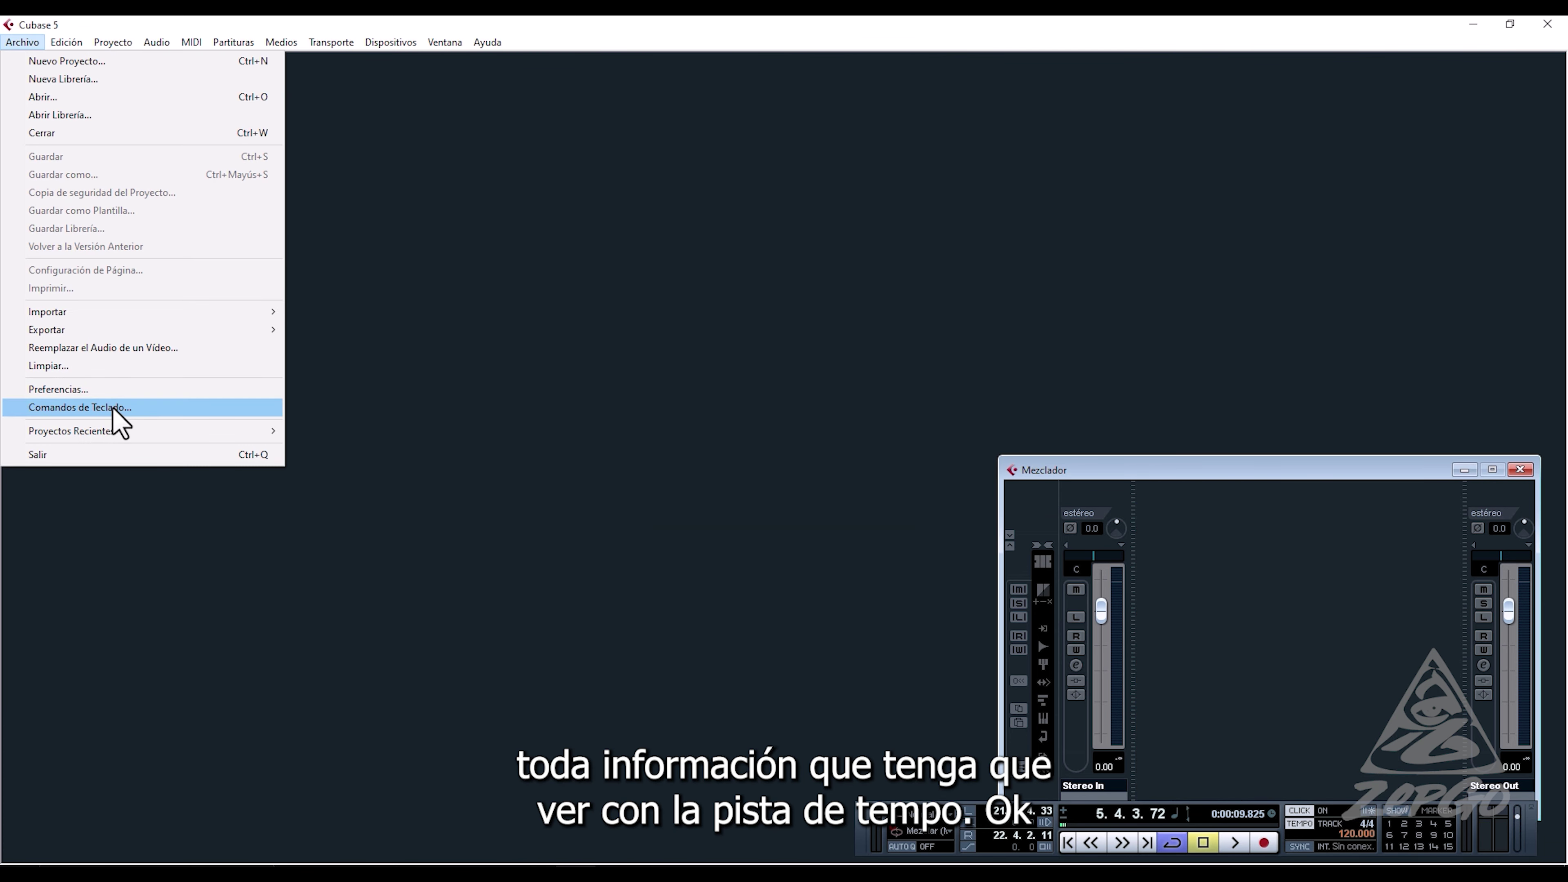
mouse_move(238, 445)
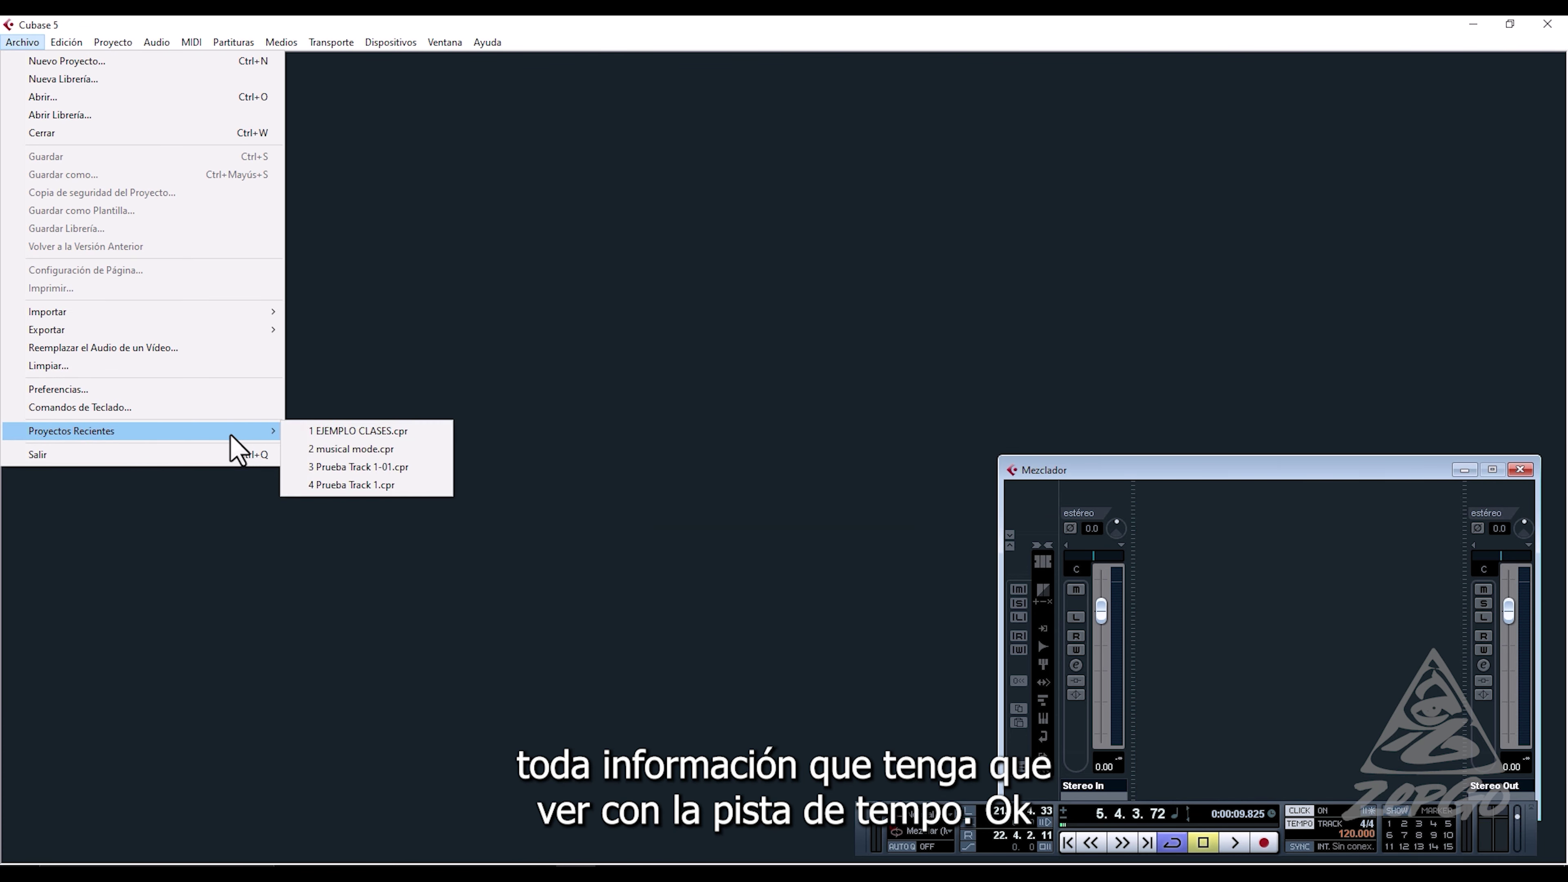
click(383, 449)
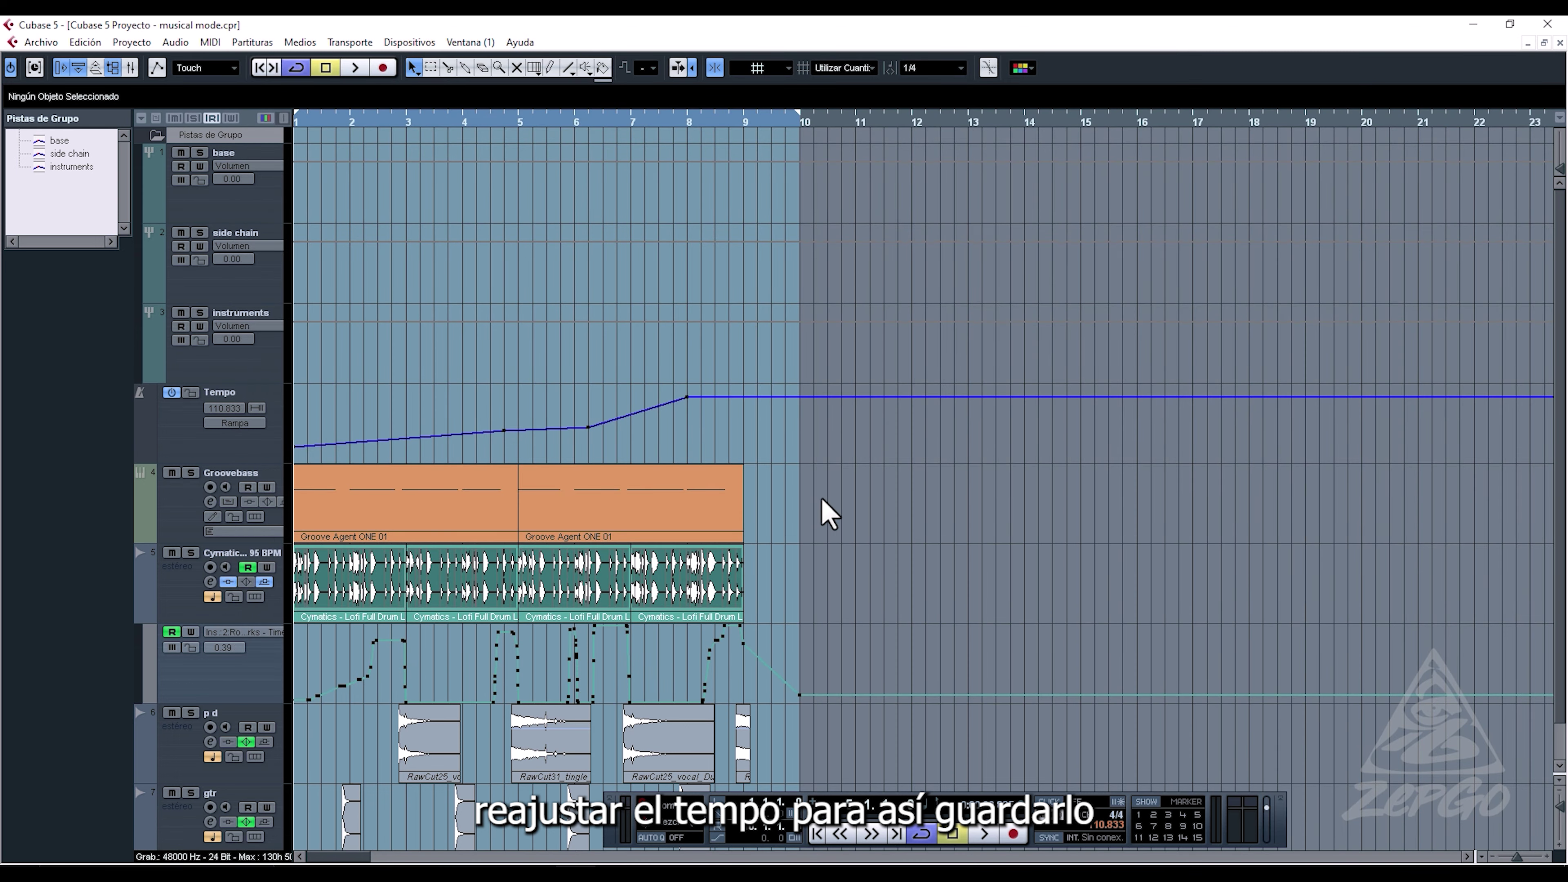
Step: Delete all tempo points after the first one on the Tempo track
scroll(1095, 564, down, 1)
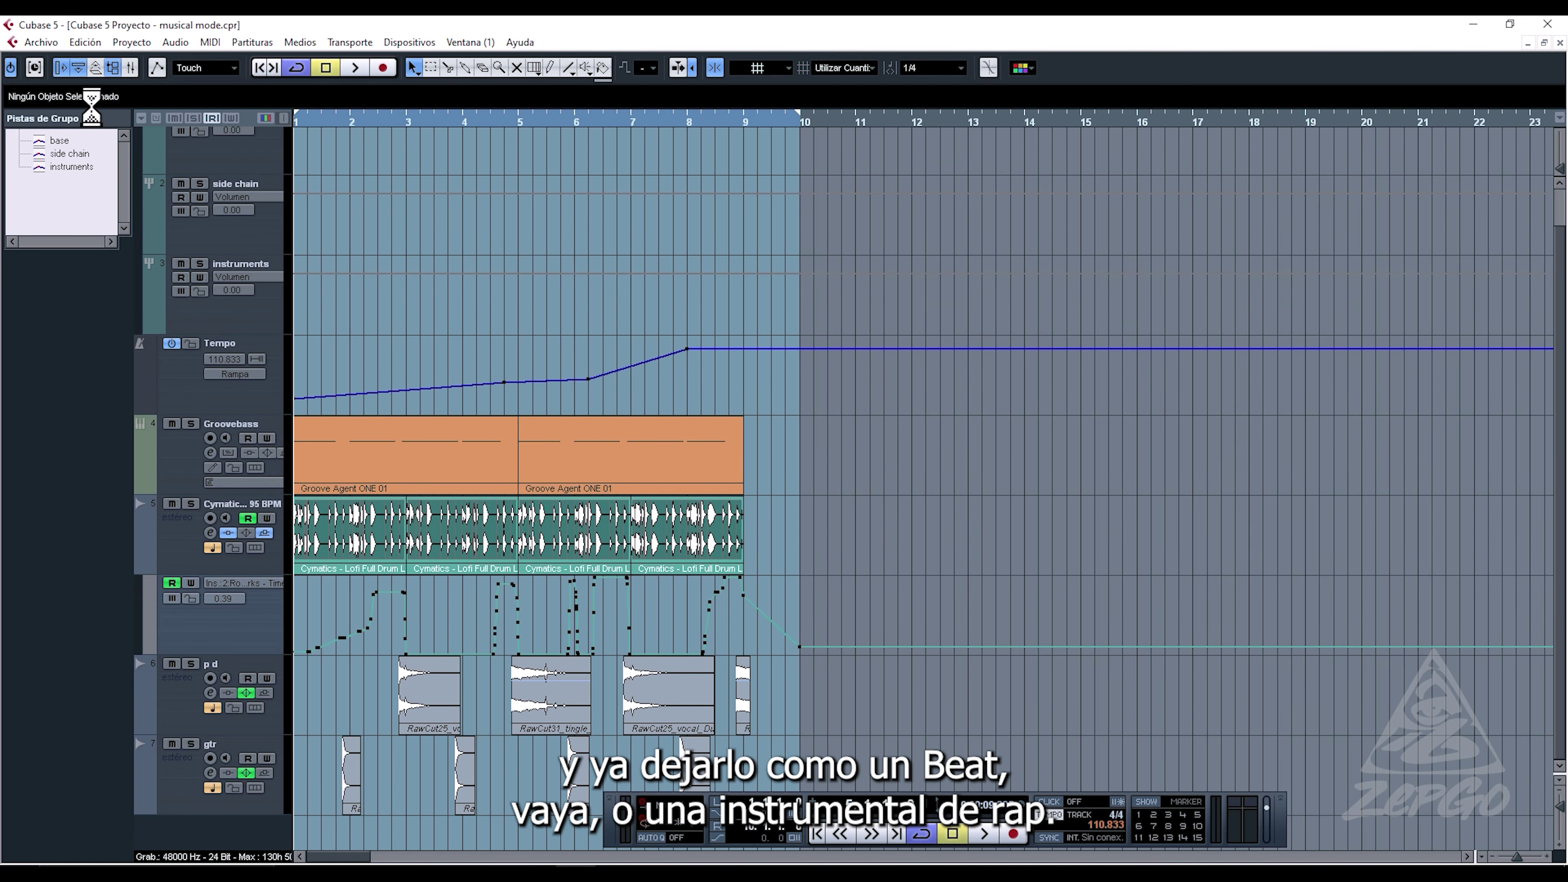
drag(713, 314, 281, 402)
key(Delete)
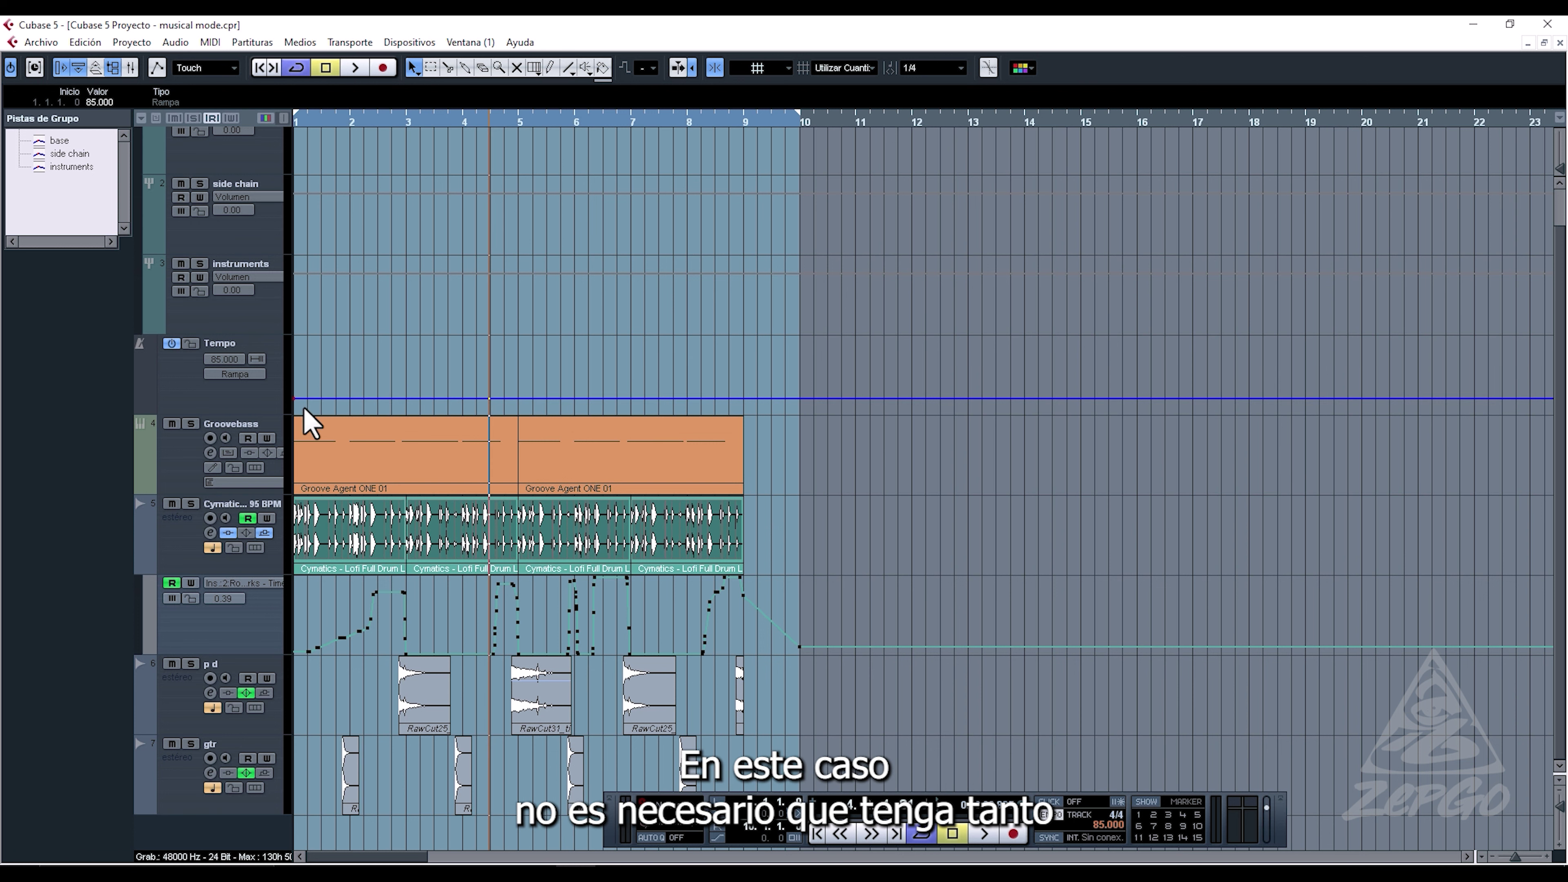
Step: Switch the project from tempo track to fixed tempo and play a passage to hear it
click(1062, 815)
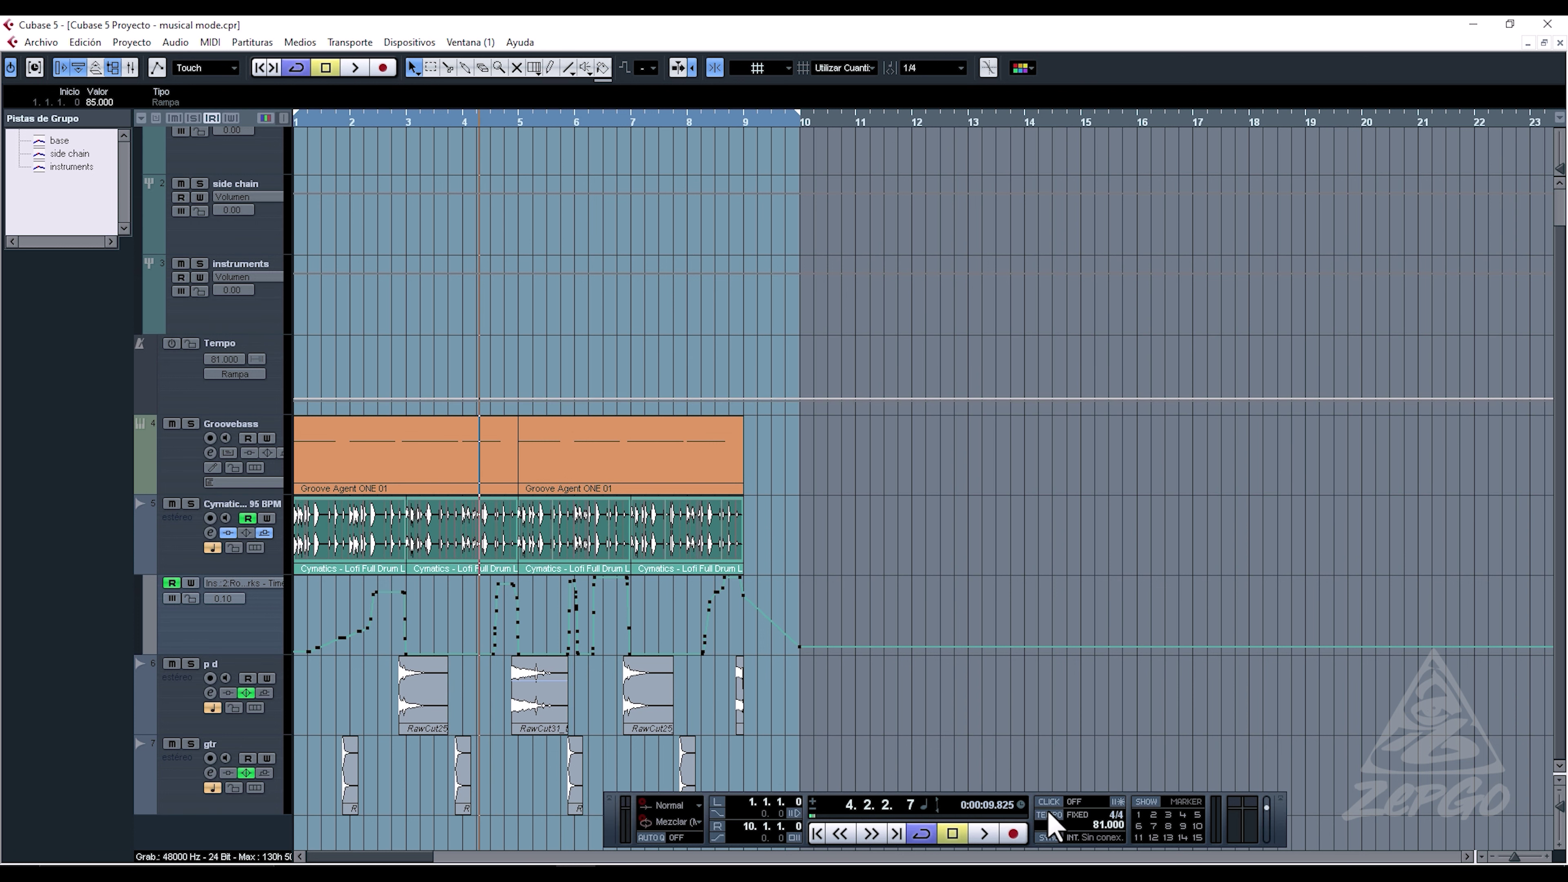
key(space)
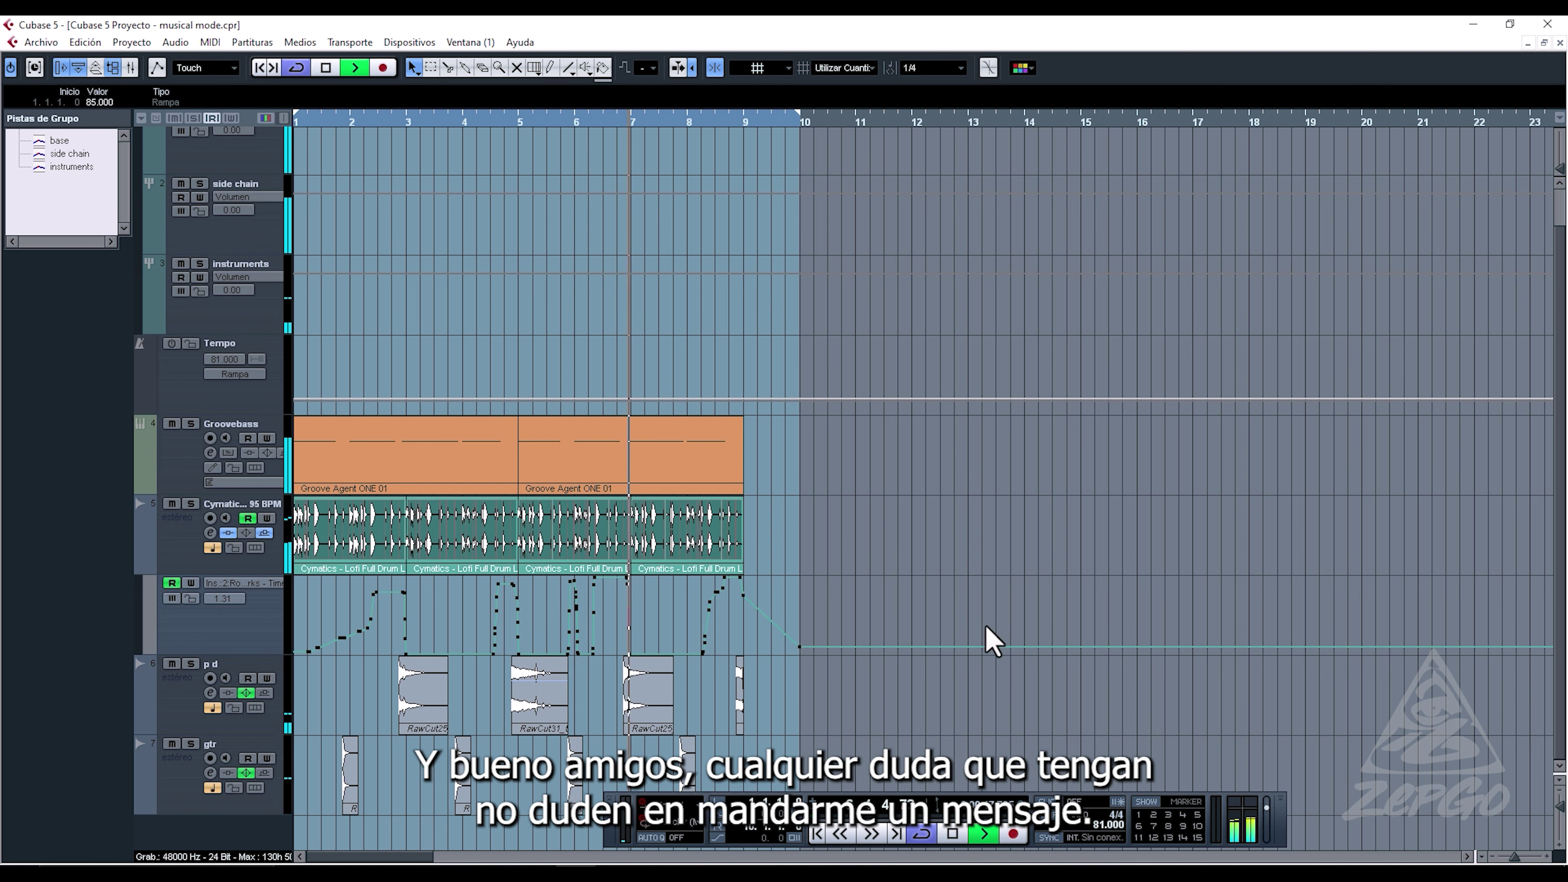
key(space)
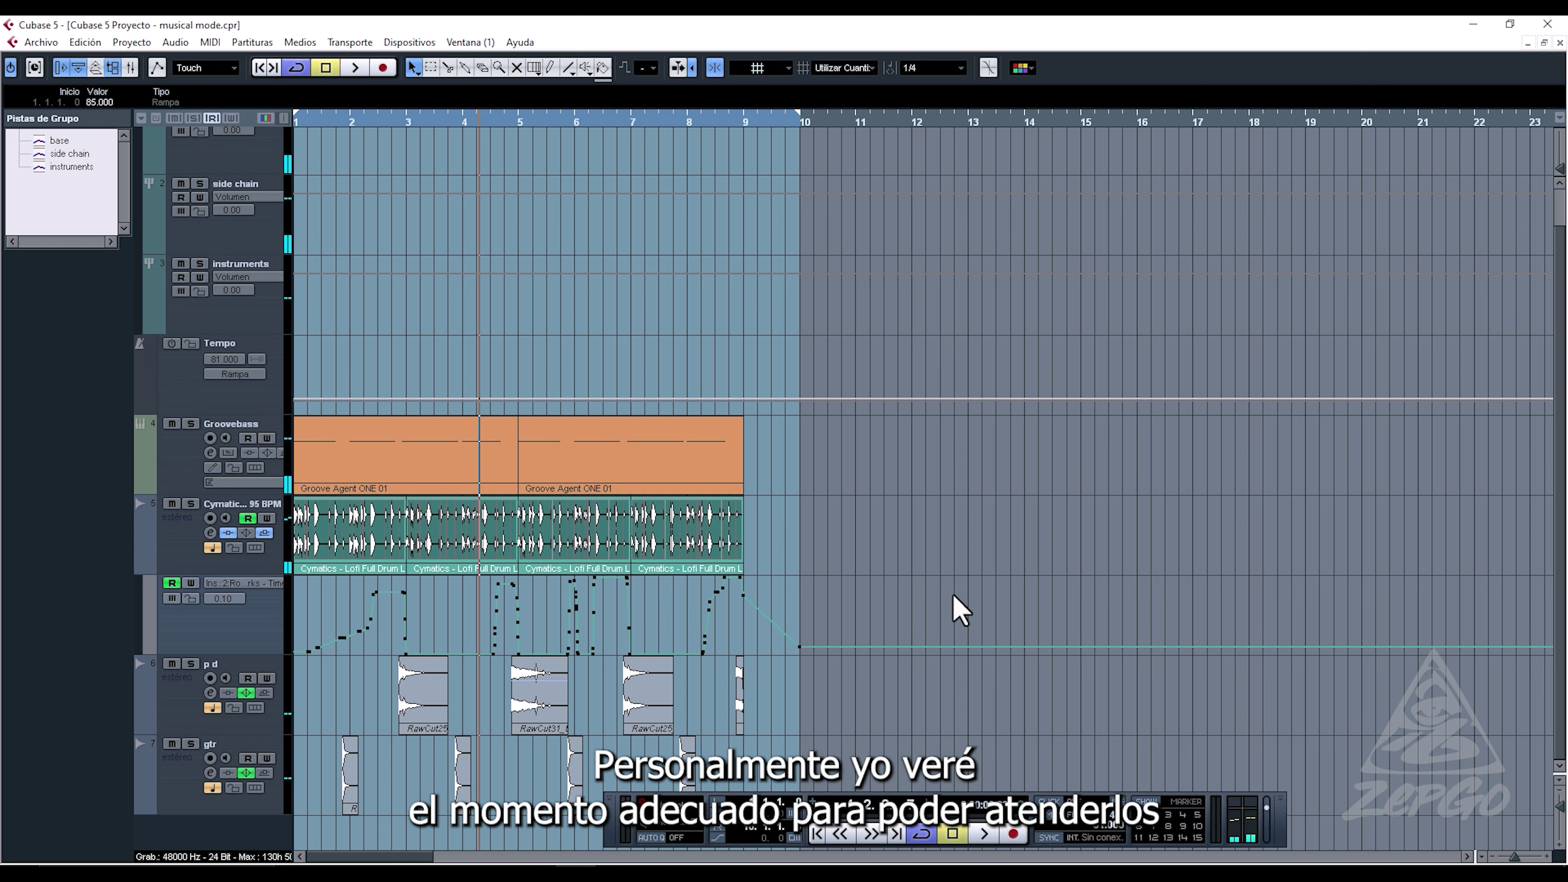